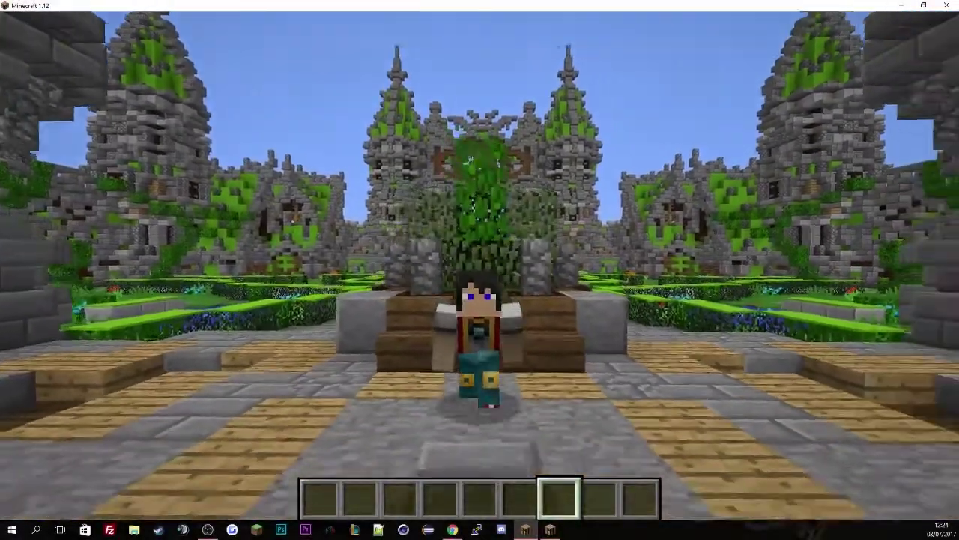
# Walk to the ChatManager sign wall and examine the plugin commands listed on it.
pyautogui.press('w')
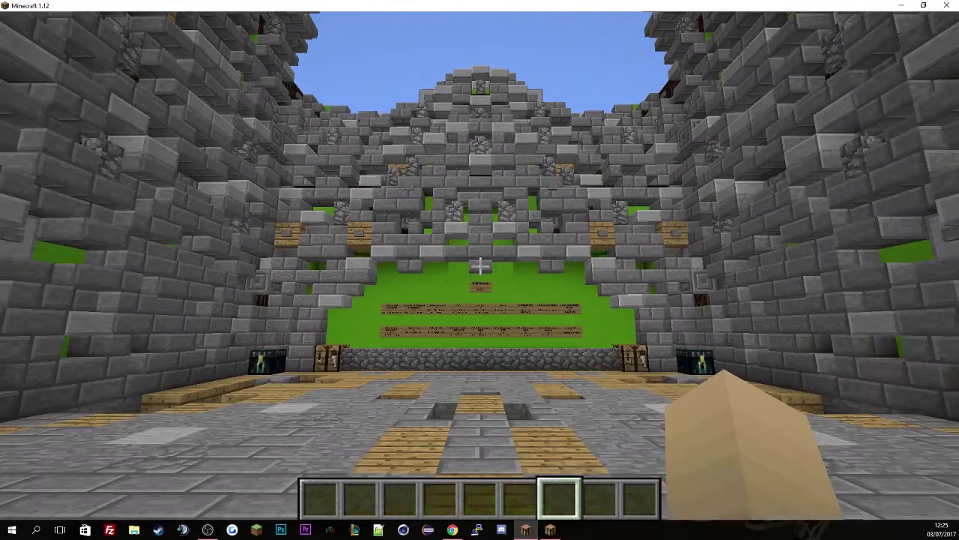
pyautogui.press('w')
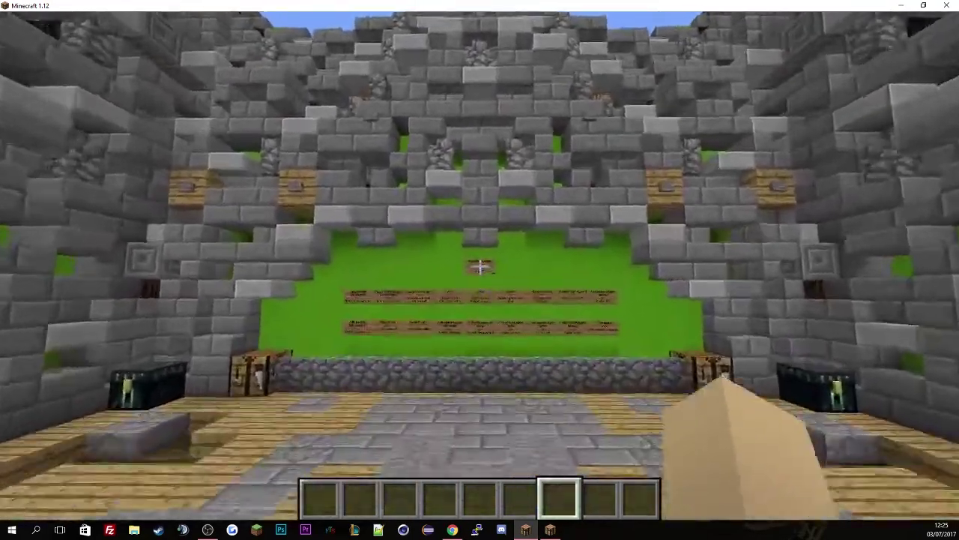
pyautogui.press('w')
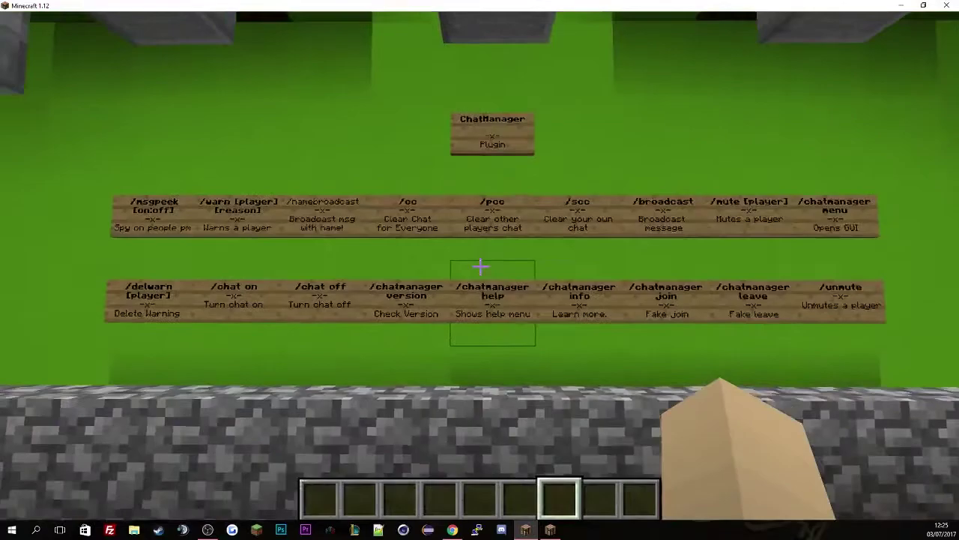
pyautogui.press('s')
pyautogui.click(481, 266)
pyautogui.click(480, 266)
pyautogui.click(480, 266)
pyautogui.click(480, 267)
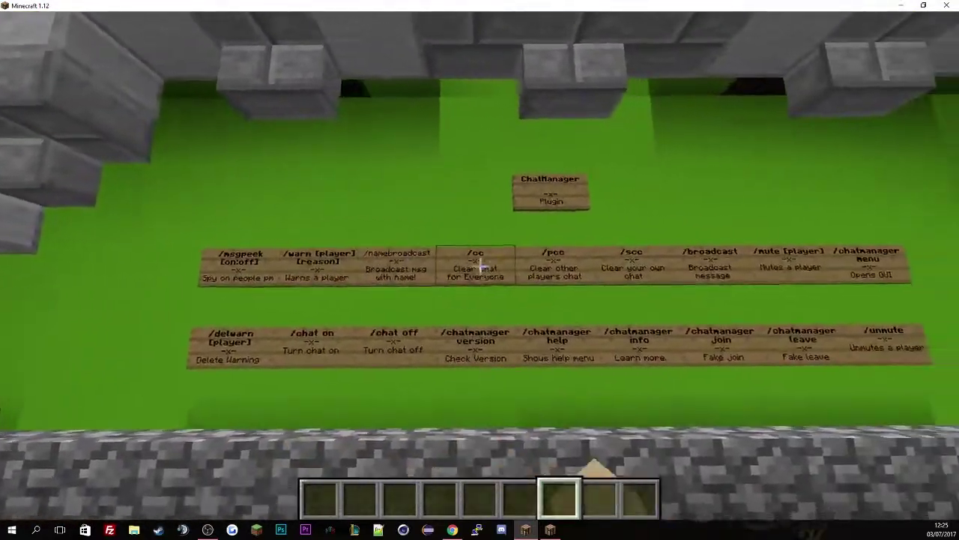
pyautogui.click(480, 266)
pyautogui.click(480, 266)
pyautogui.click(481, 266)
pyautogui.click(480, 266)
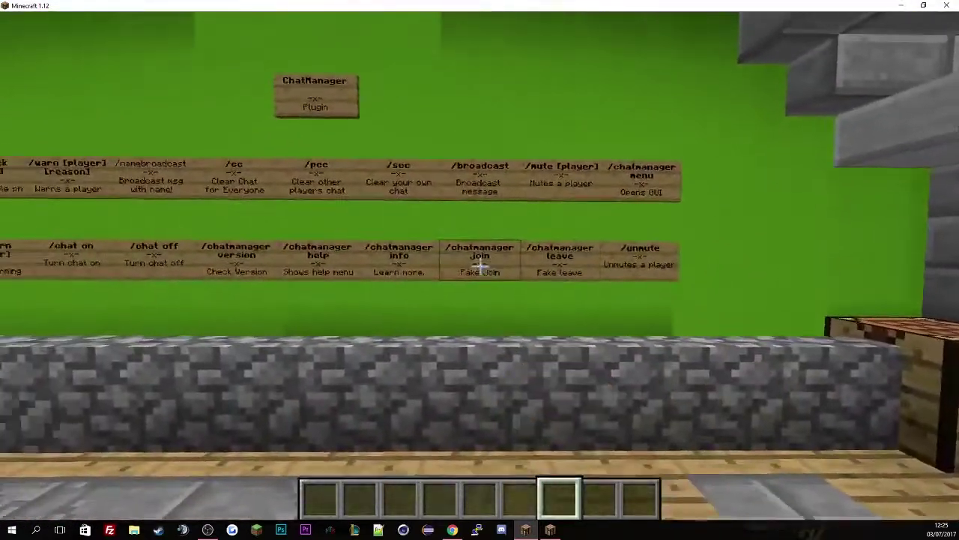
# Examine the sign rows from farther back and up close, including the msgpeek and warn signs.
pyautogui.press('s')
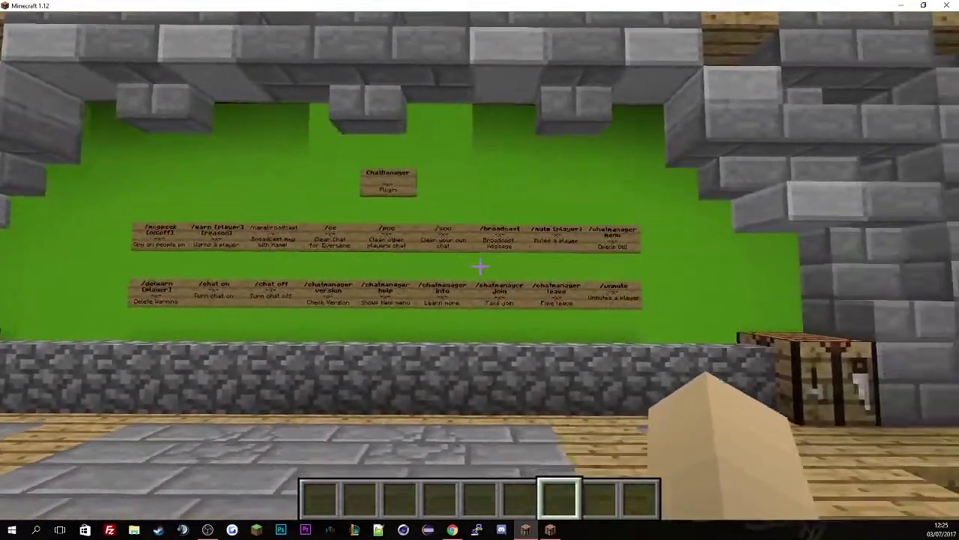
pyautogui.press('d')
pyautogui.press('w')
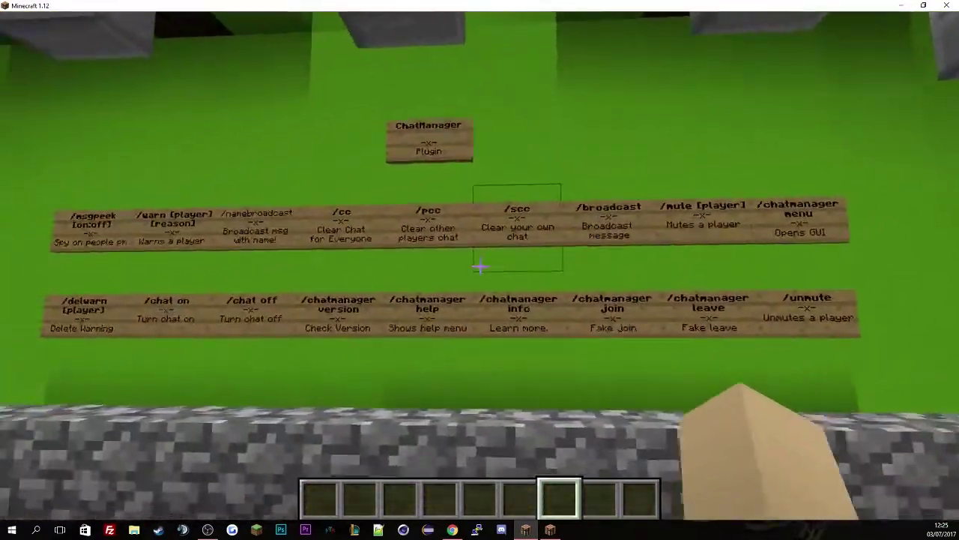
pyautogui.press('a')
pyautogui.click(481, 266)
pyautogui.press('w')
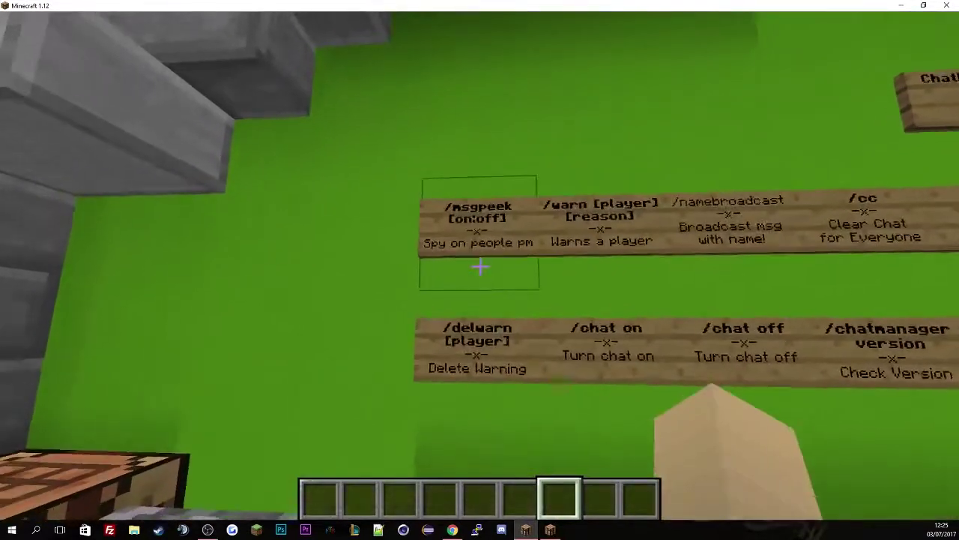
pyautogui.press('w')
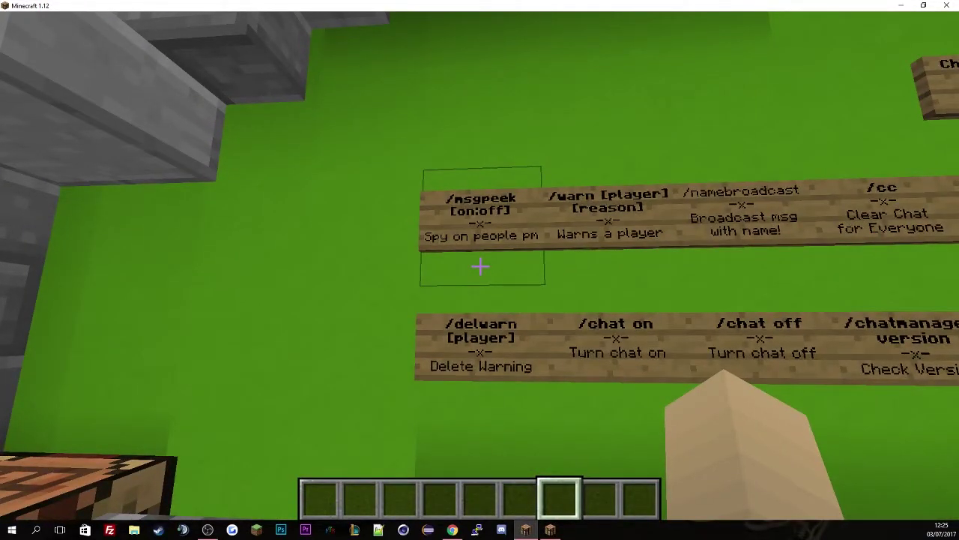
pyautogui.press('s')
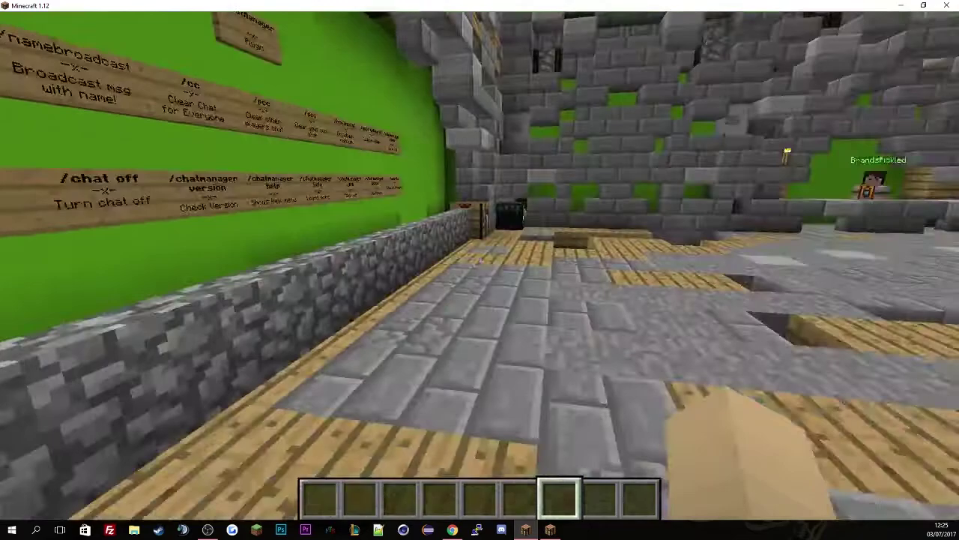
pyautogui.press('d')
pyautogui.press('w')
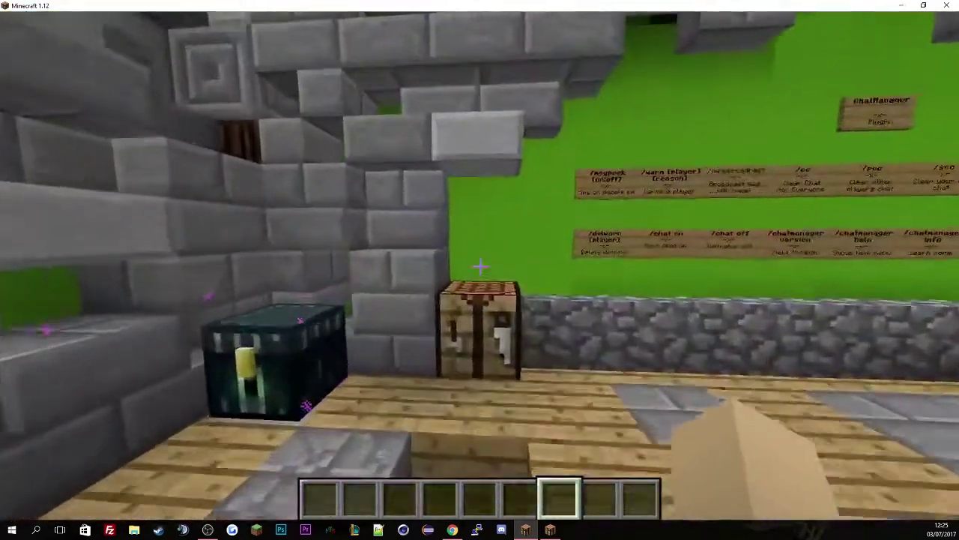
# Enable message peek with the command /msgpeek on.
pyautogui.write('s')
pyautogui.write('/m')
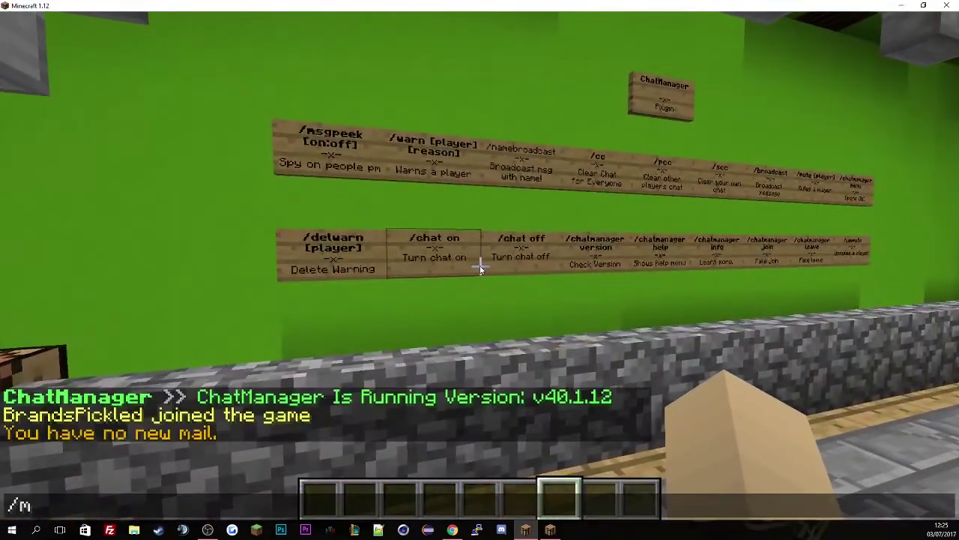
pyautogui.write('sgpeek on')
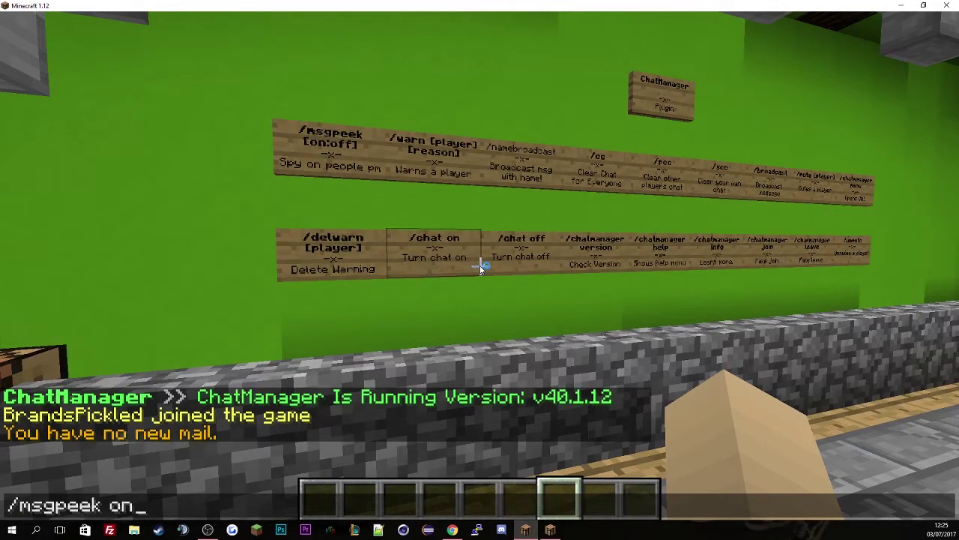
pyautogui.press('Return')
# Switch to the second player's Minecraft window and send the admin player the private message "hey" with /msg.
pyautogui.press('t')
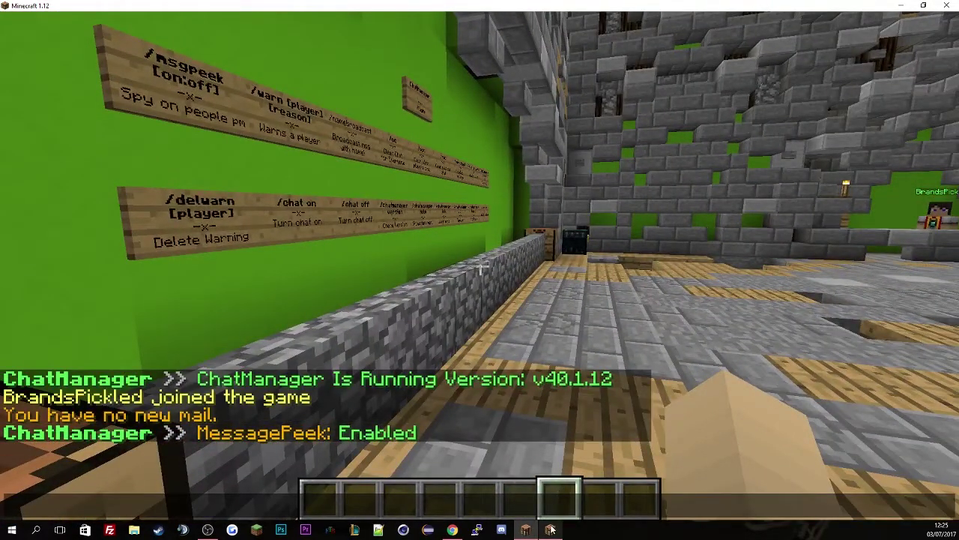
pyautogui.moveTo(550, 530)
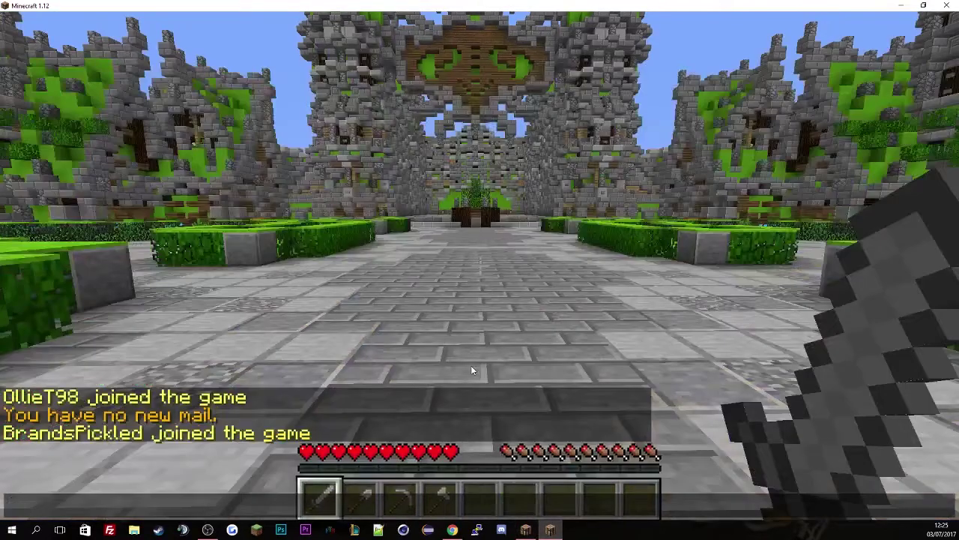
pyautogui.press('/')
pyautogui.write('msg B')
pyautogui.press('Tab')
pyautogui.write('hey')
pyautogui.press('Return')
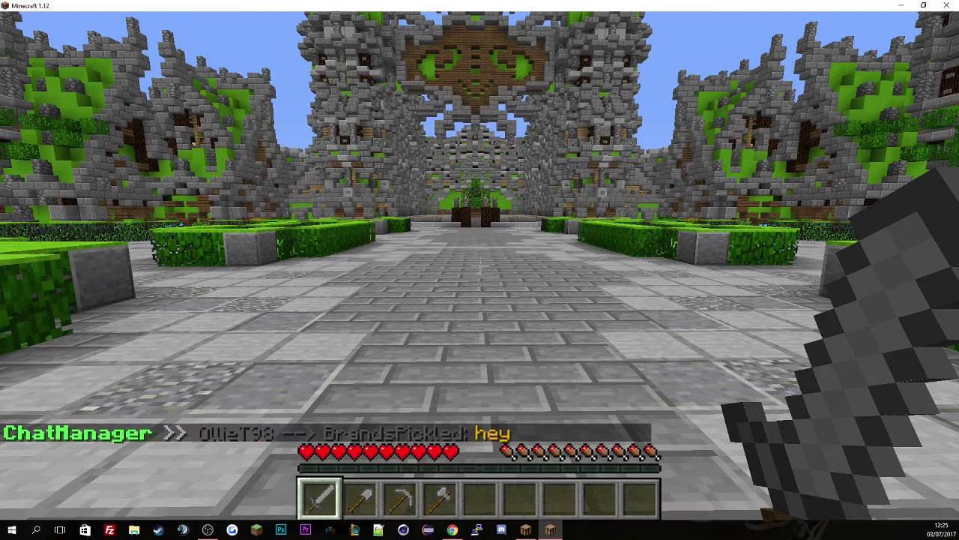
# Return to the admin's Minecraft window and check the chat for the peeked private message.
pyautogui.press('t')
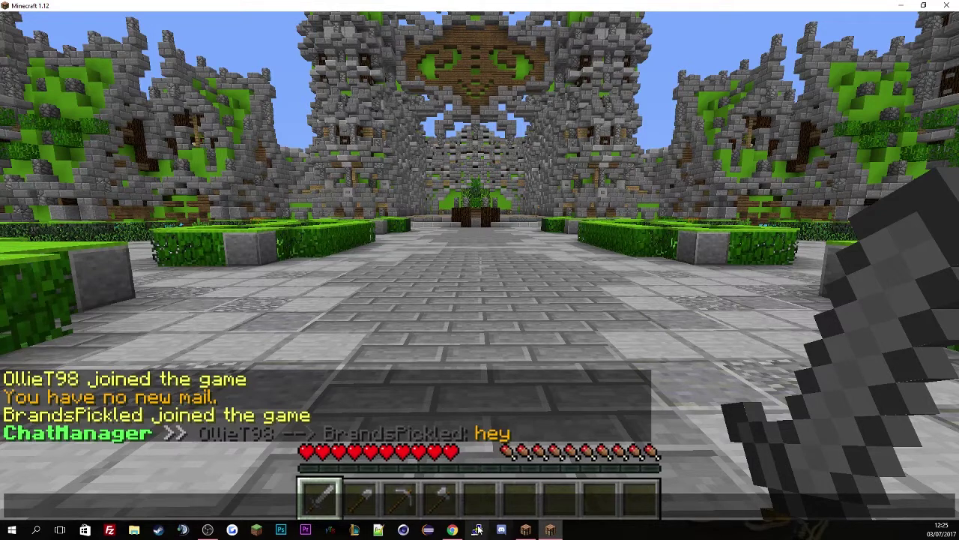
pyautogui.click(526, 529)
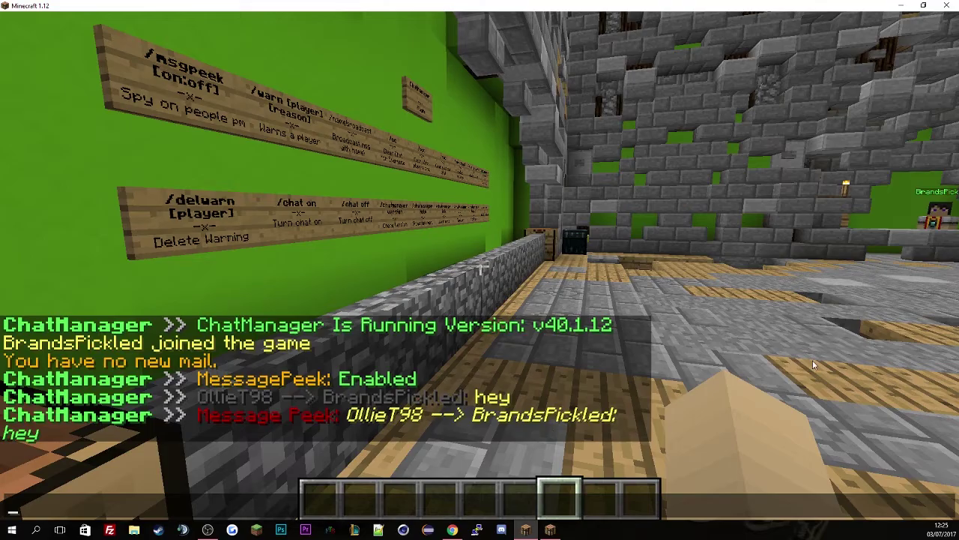
pyautogui.press('Escape')
# Step back to the middle of the sign wall and disable message peek with /msgpeek off.
pyautogui.press('d')
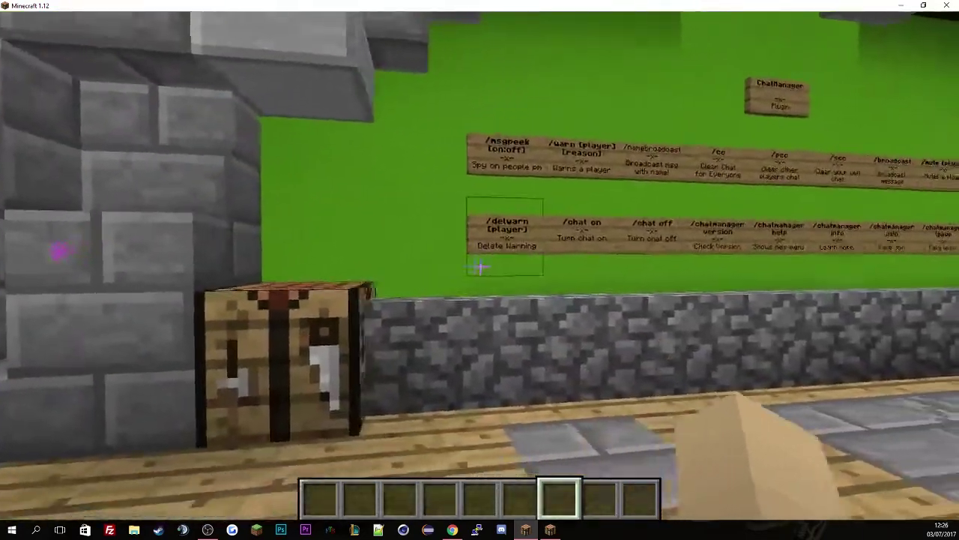
pyautogui.press('s')
pyautogui.press('d')
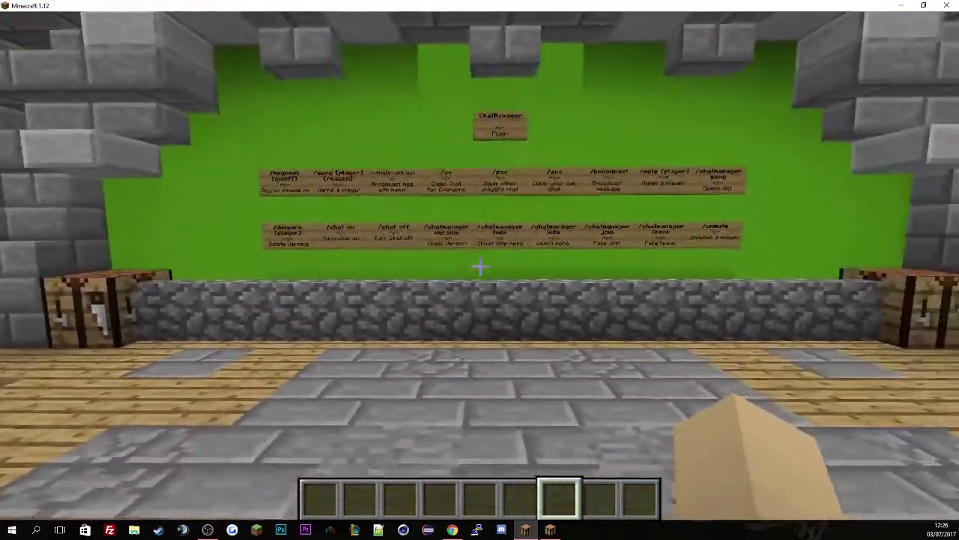
pyautogui.press('w')
pyautogui.press('w')
pyautogui.press('t')
pyautogui.press('Up')
pyautogui.press('BackSpace')
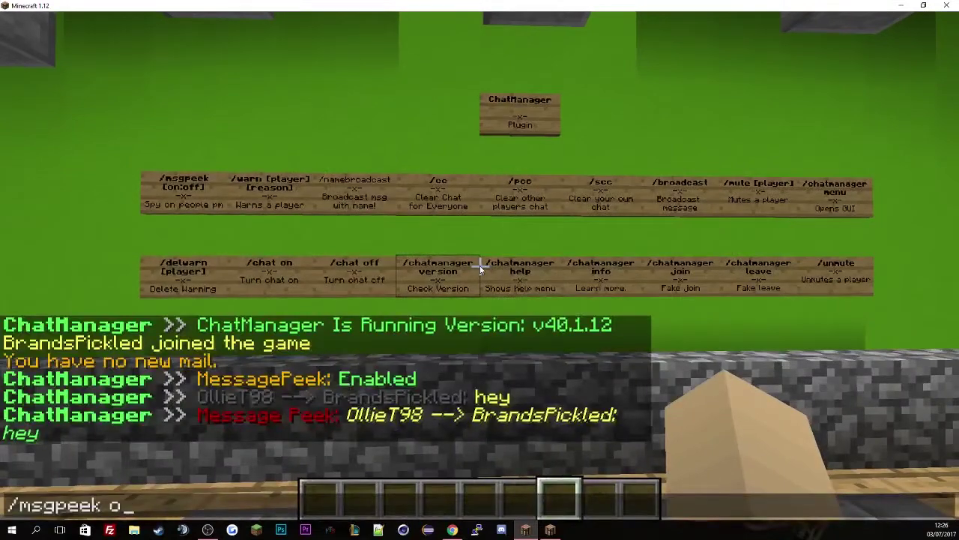
pyautogui.write('ff')
pyautogui.press('Return')
# Warn the second player with the /warn command, giving Swearing as the reason.
pyautogui.press('w')
pyautogui.press('a')
pyautogui.press('/')
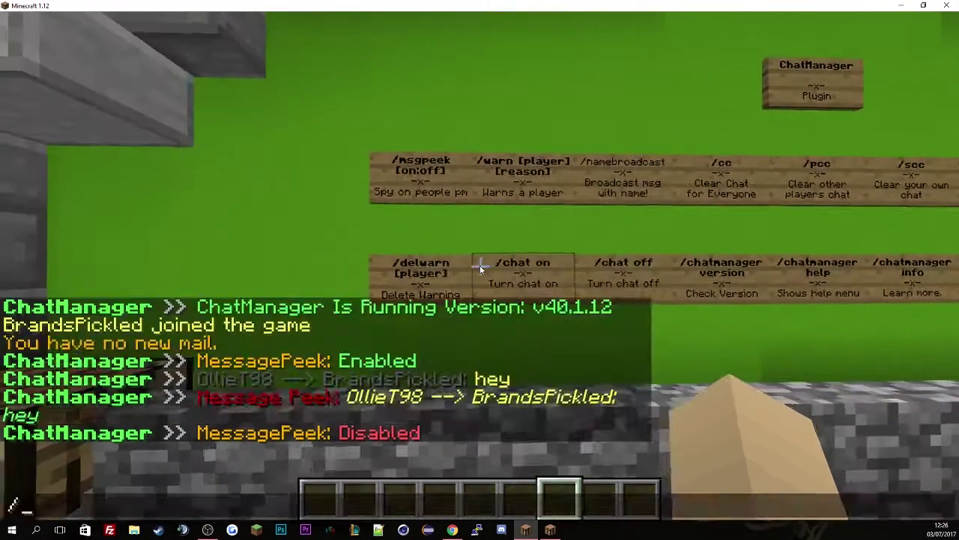
pyautogui.write('warb')
pyautogui.press('BackSpace')
pyautogui.write('n')
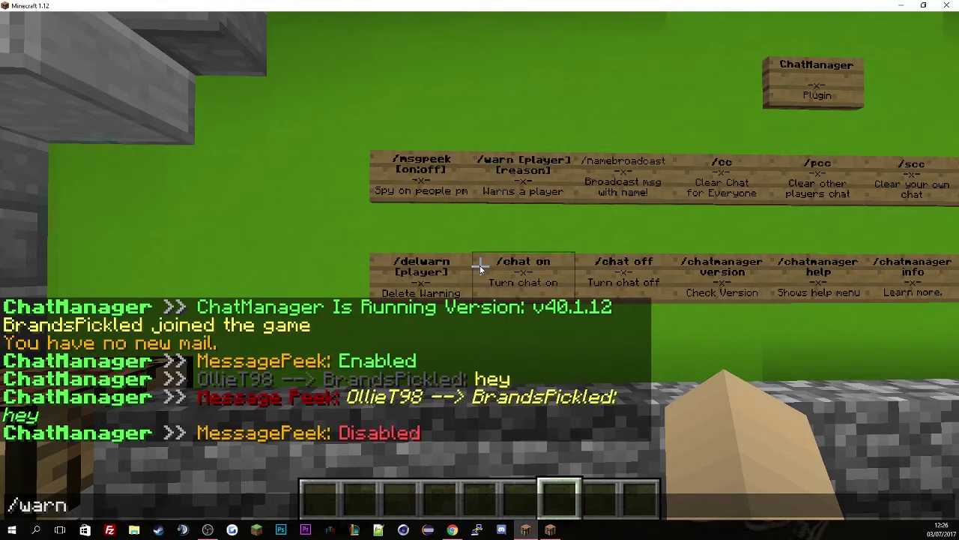
pyautogui.write(' o')
pyautogui.press('Tab')
pyautogui.write('Sweai')
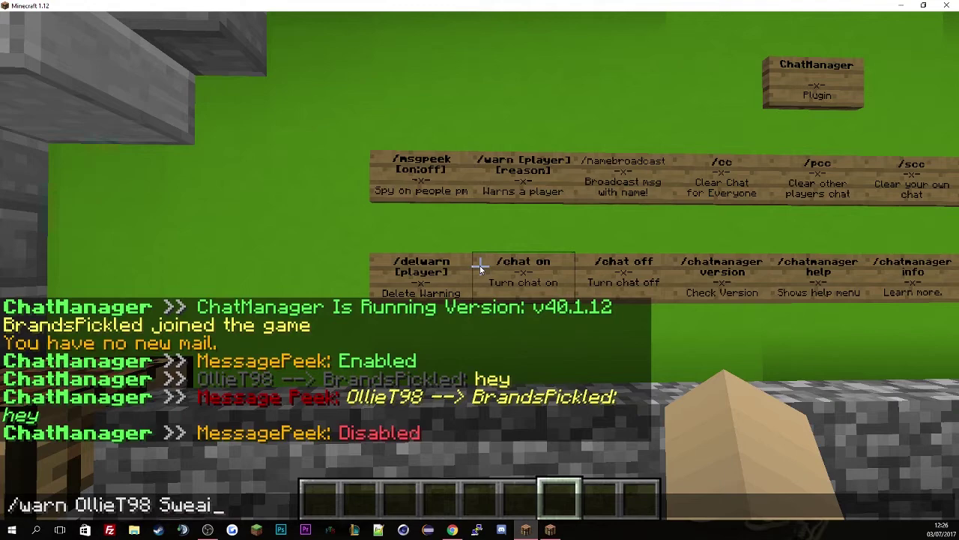
pyautogui.press('BackSpace')
pyautogui.write('ring')
pyautogui.press('Return')
# Check the warning notice in the second player's Minecraft window, and return to the admin's window.
pyautogui.press('s')
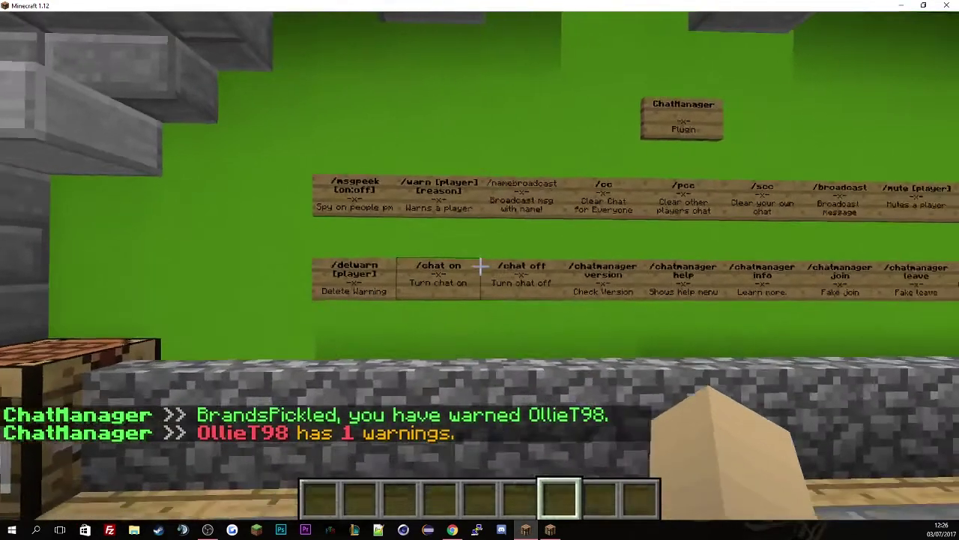
pyautogui.press('t')
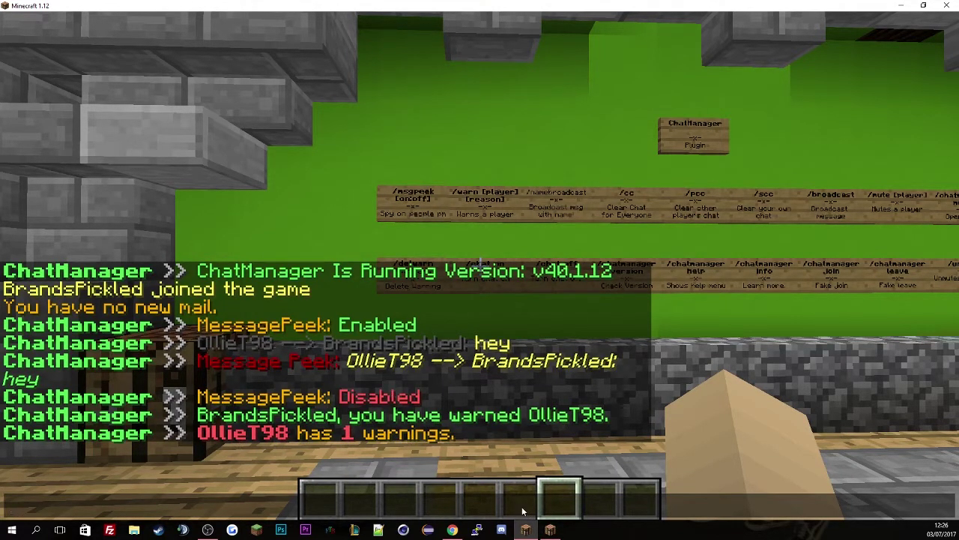
pyautogui.click(552, 530)
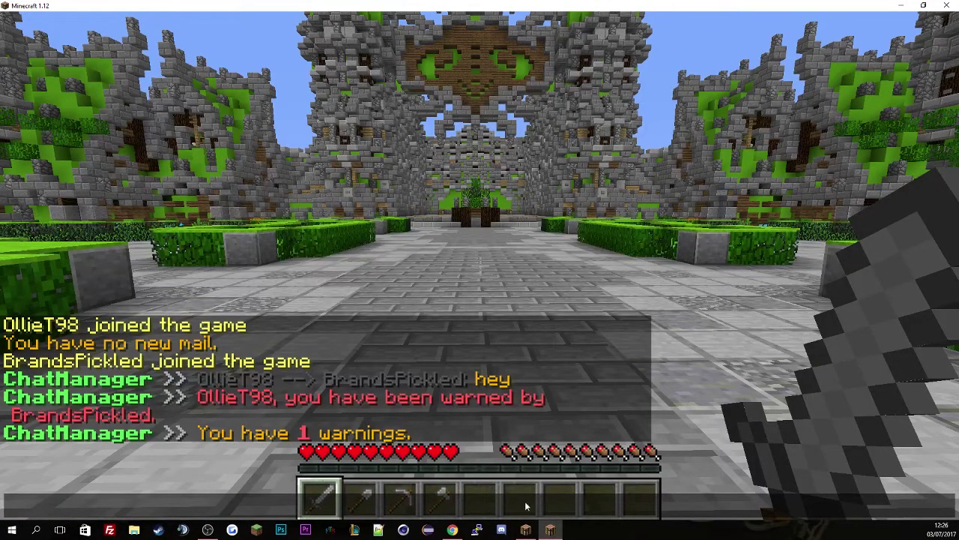
pyautogui.click(550, 530)
# Issue the same Swearing warning to the second player two more times.
pyautogui.press('Up')
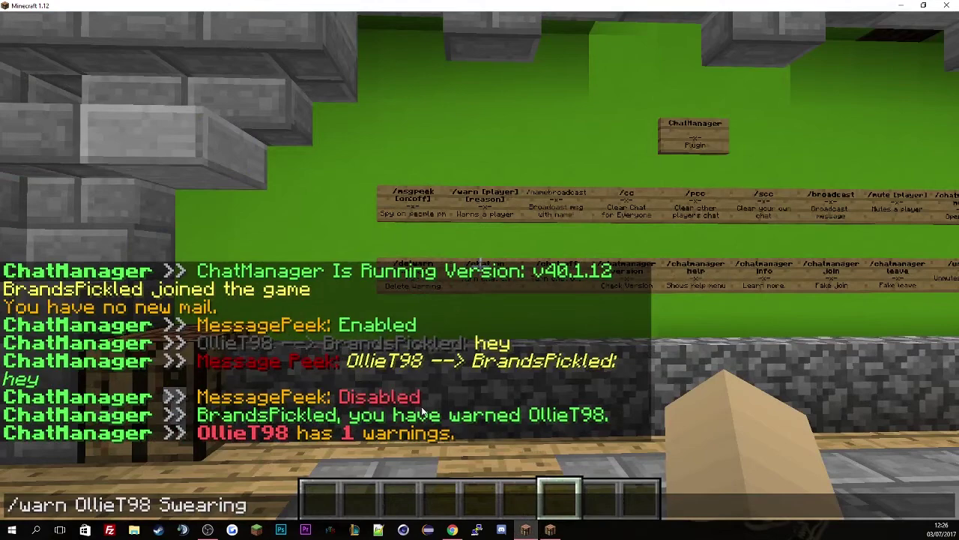
pyautogui.press('Return')
pyautogui.press('t')
pyautogui.press('Up')
pyautogui.press('Return')
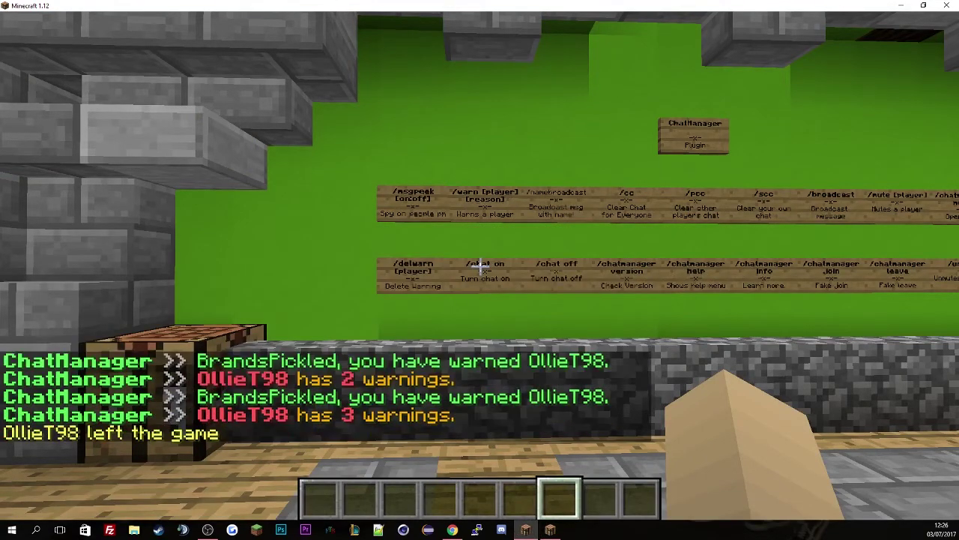
# Switch to the second player's Minecraft window, go back to the server list and rejoin the server.
pyautogui.press('t')
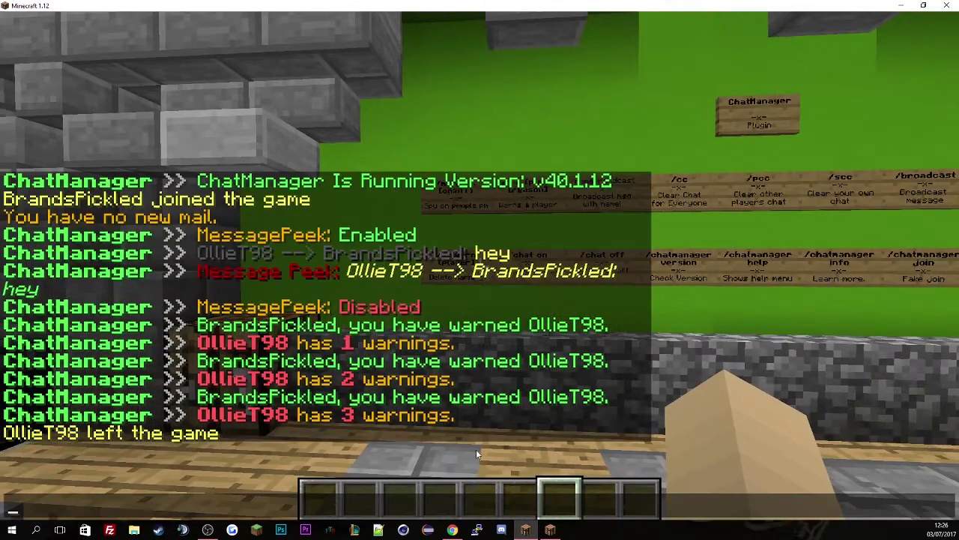
pyautogui.click(550, 529)
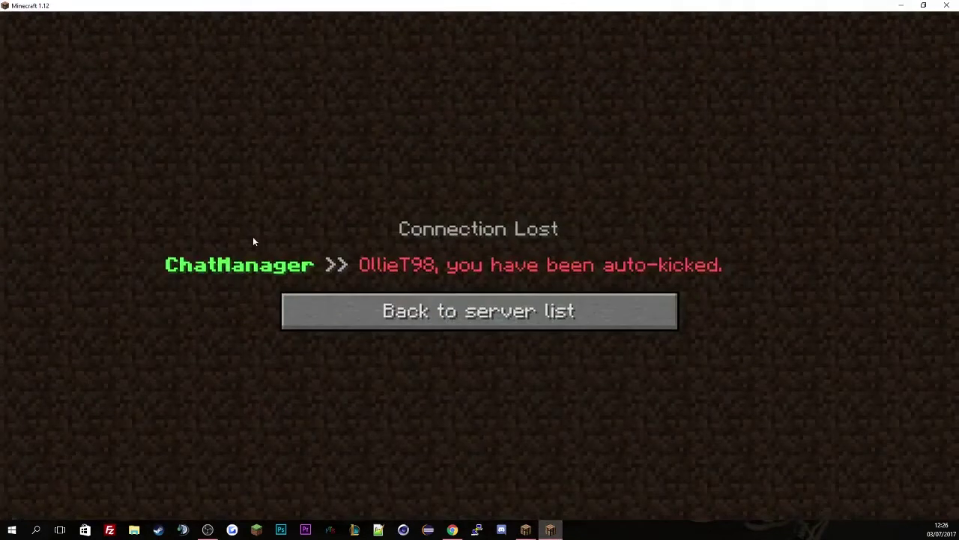
pyautogui.click(452, 317)
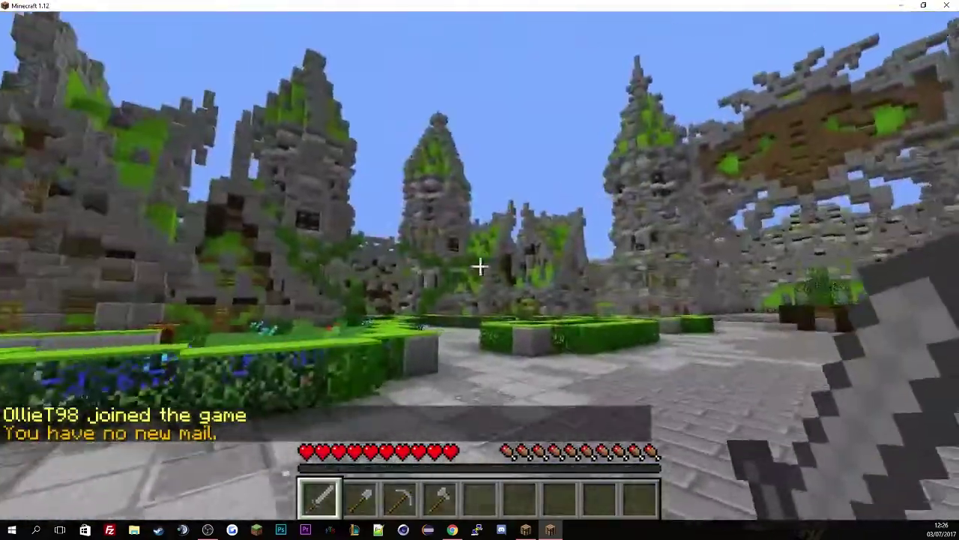
# Send the chat message "tt" as the second player, and return to the admin's Minecraft window.
pyautogui.write('ttt')
pyautogui.press('Return')
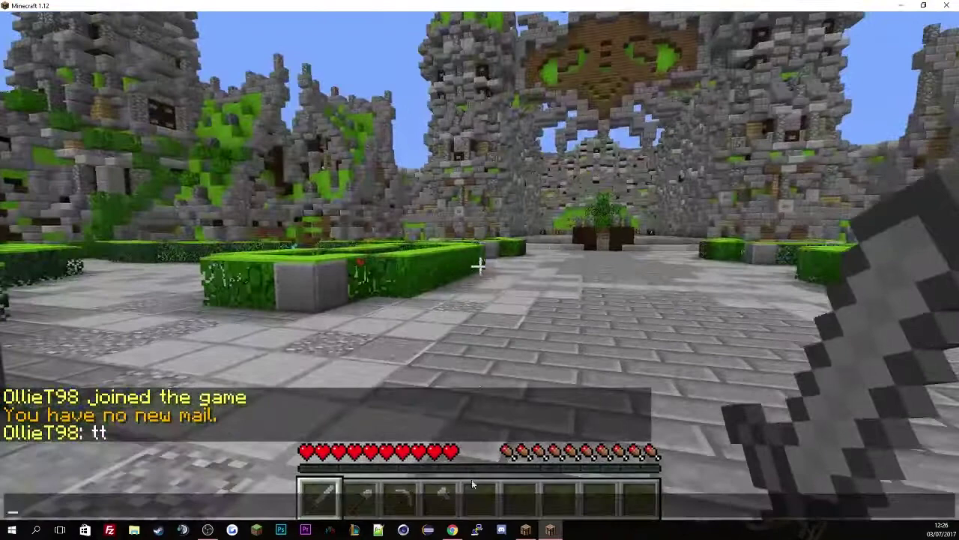
pyautogui.click(525, 530)
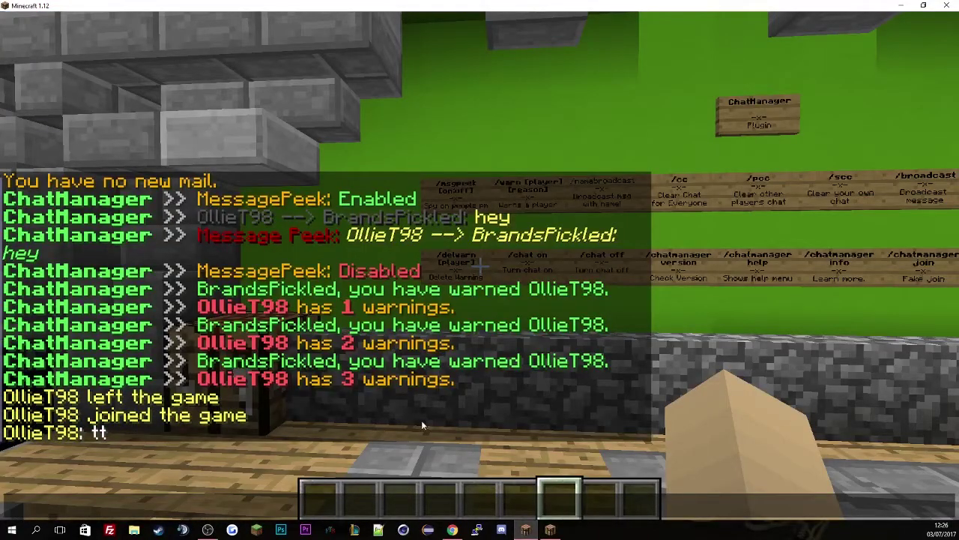
pyautogui.press('Escape')
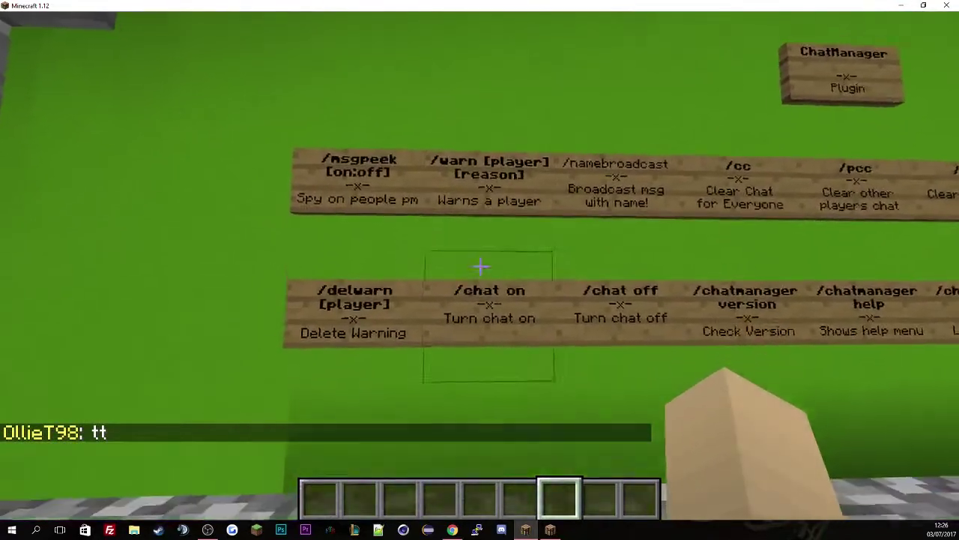
pyautogui.click(481, 266)
pyautogui.press('s')
pyautogui.press('w')
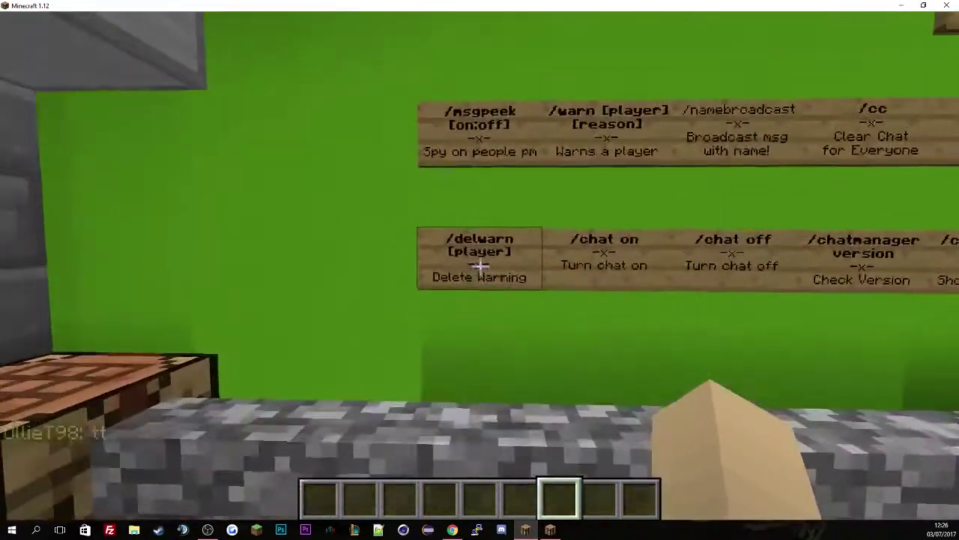
pyautogui.press('s')
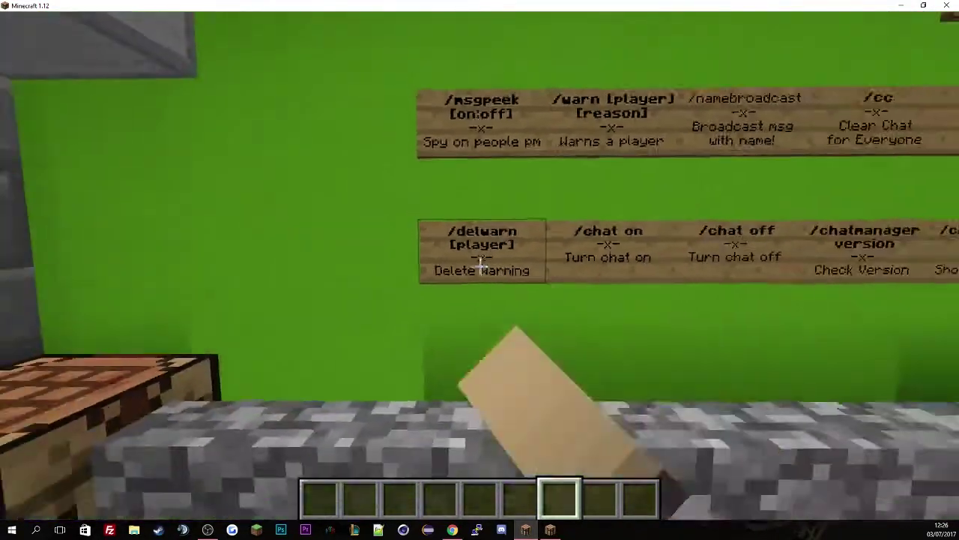
pyautogui.press('w')
# Switch to the NiTROPanel file manager in Chrome and open the warned player's YML file from ChatManager's PlayerData folder for editing.
pyautogui.press('t')
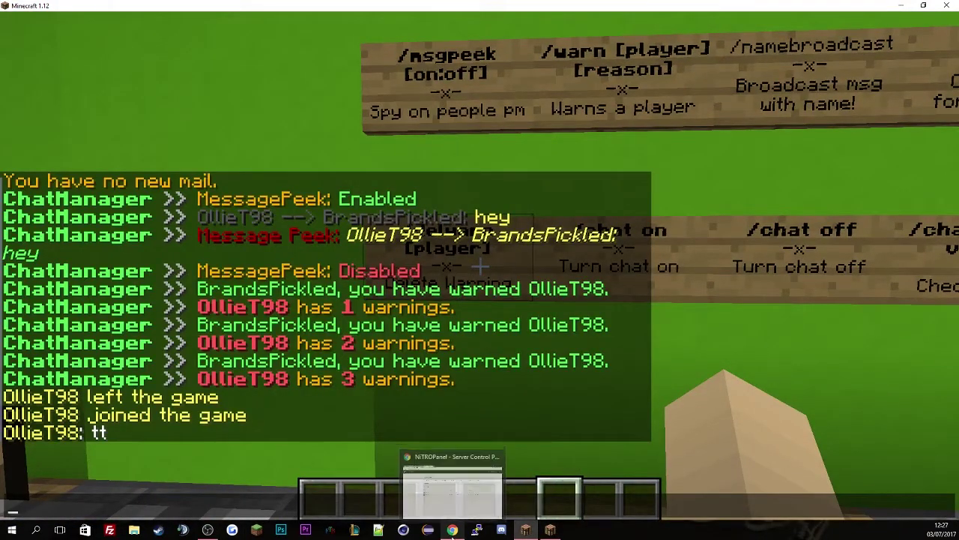
pyautogui.click(452, 531)
pyautogui.click(235, 268)
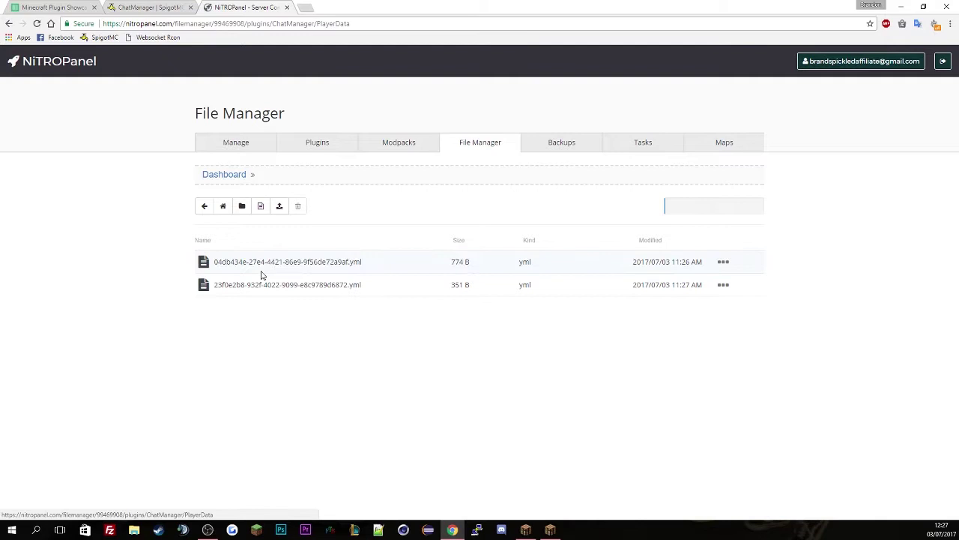
pyautogui.rightClick(272, 271)
pyautogui.click(305, 297)
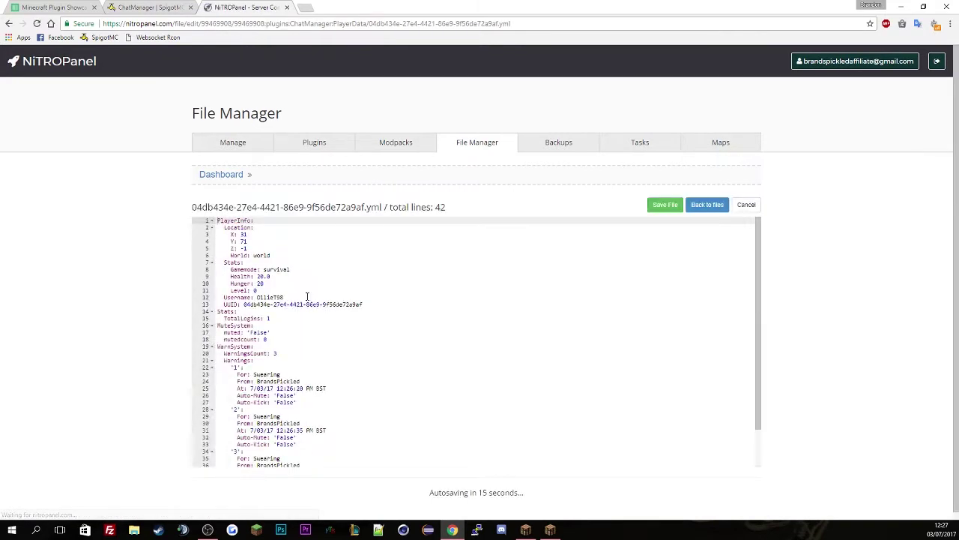
# Examine the WarnSystem section of the player file, including WarningsCount and the individual warning entries.
pyautogui.scroll(-2, 306, 297)
pyautogui.moveTo(219, 309); pyautogui.dragTo(311, 447)
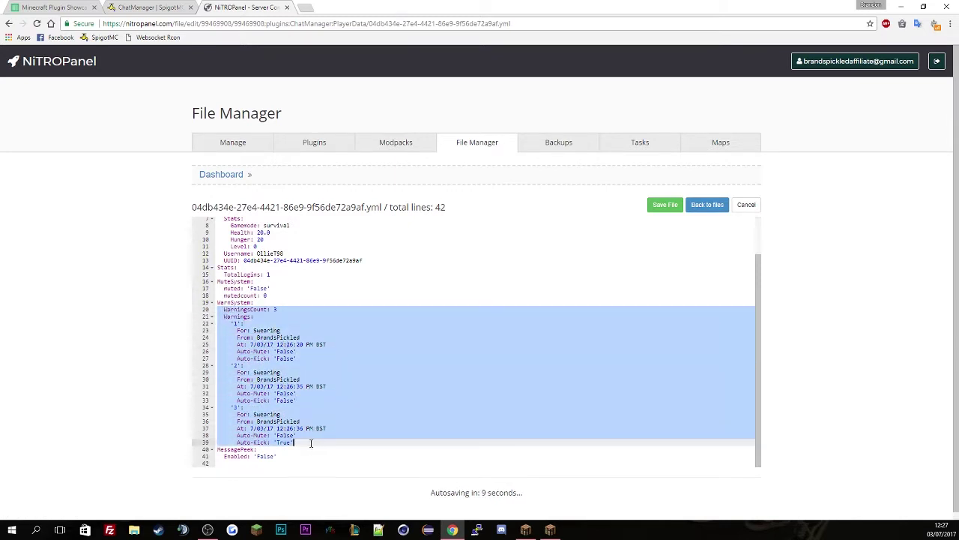
pyautogui.click(315, 408)
pyautogui.moveTo(280, 310); pyautogui.dragTo(218, 309)
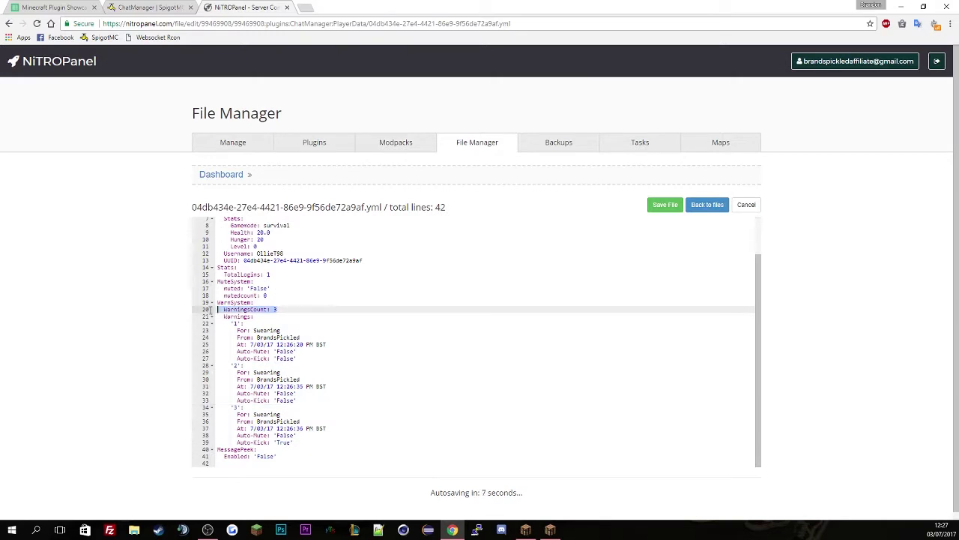
pyautogui.moveTo(277, 310); pyautogui.dragTo(300, 405)
pyautogui.click(251, 324)
# Check the third warning's Auto-Kick line in the player file and go back to the PlayerData file list.
pyautogui.scroll(-1, 299, 404)
pyautogui.moveTo(221, 401); pyautogui.dragTo(212, 437)
pyautogui.click(301, 434)
pyautogui.click(306, 440)
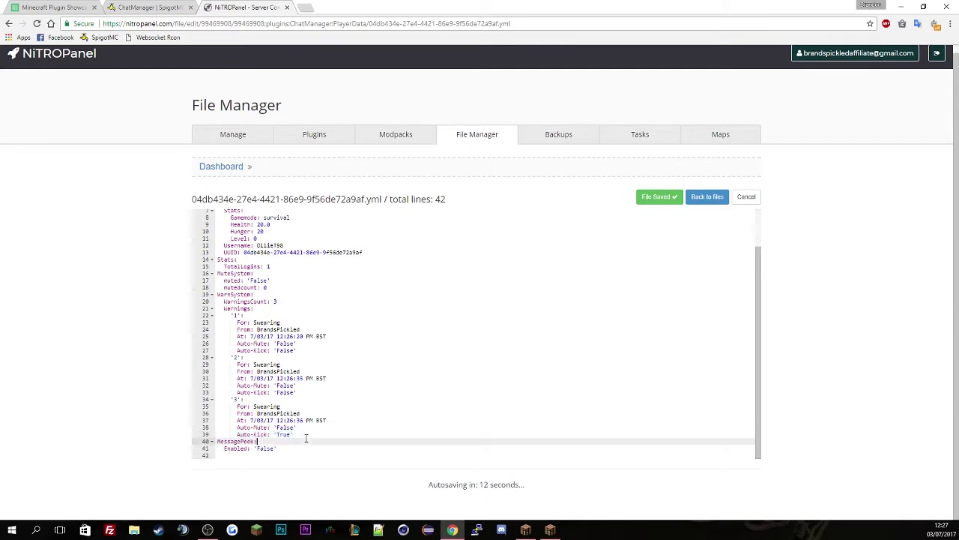
pyautogui.moveTo(306, 435); pyautogui.dragTo(219, 435)
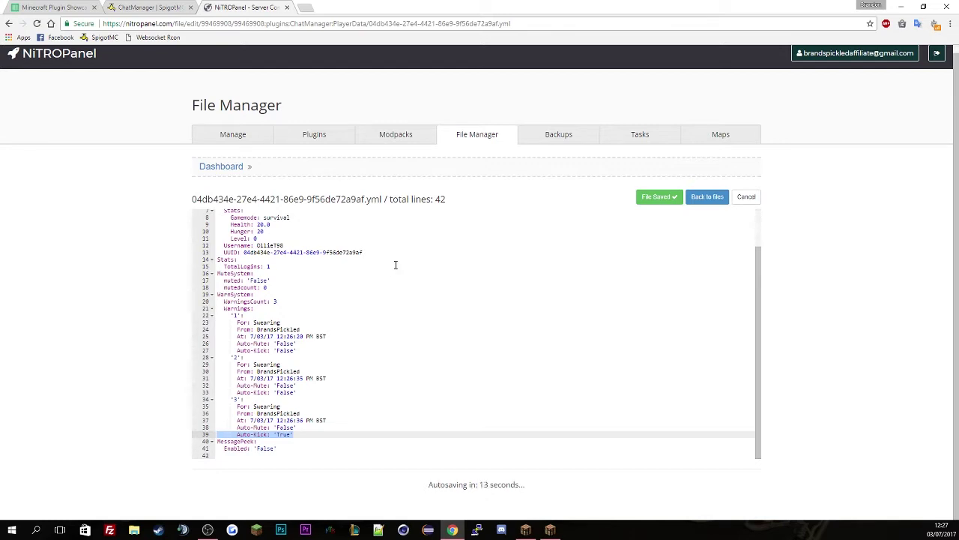
pyautogui.click(707, 197)
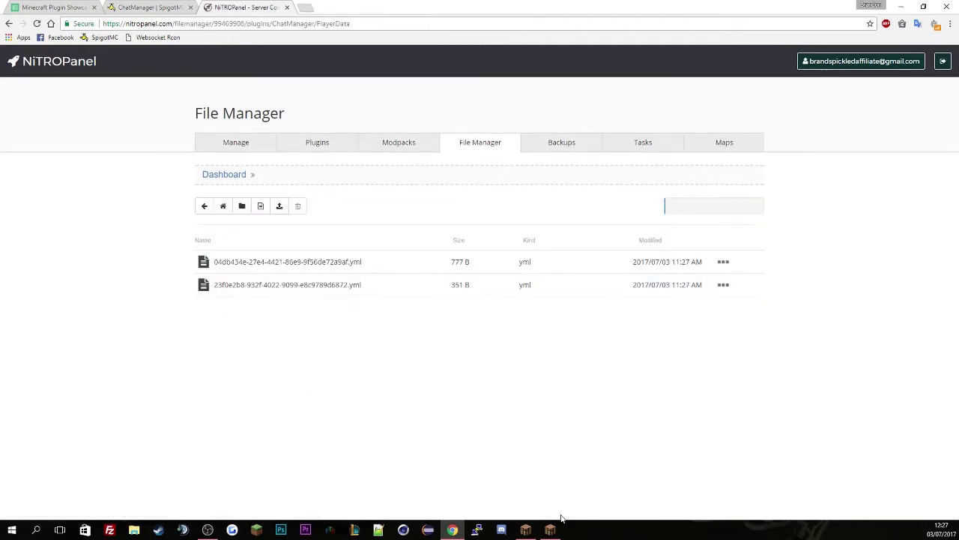
# Return to the admin's Minecraft window and run /delwarn on the second player.
pyautogui.click(525, 529)
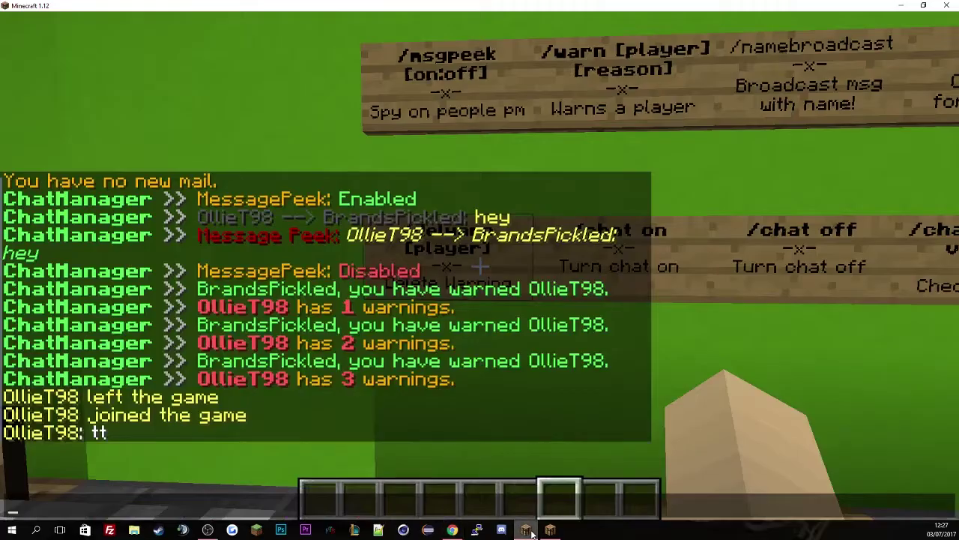
pyautogui.press('s')
pyautogui.press('t')
pyautogui.press('Up')
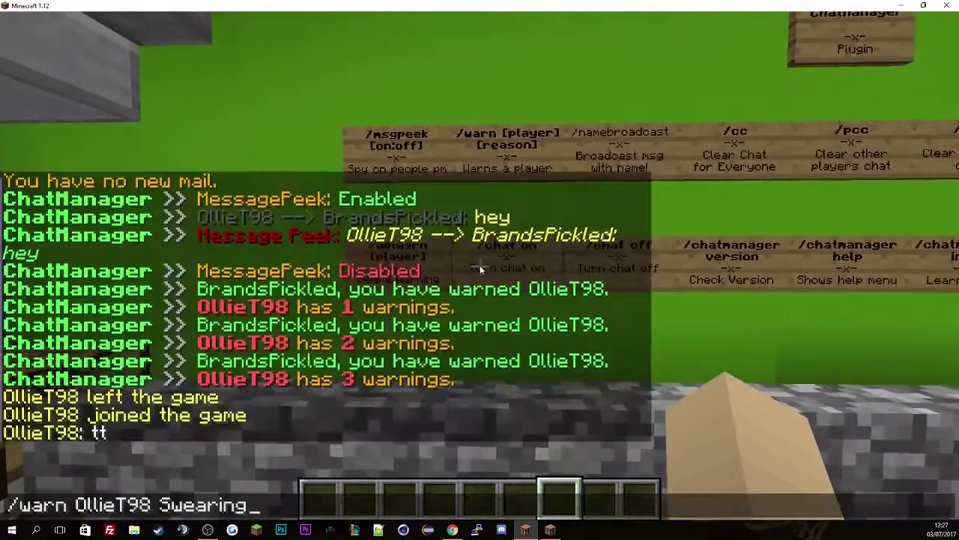
pyautogui.hotkey('ctrl', 'a')
pyautogui.write('/delwarn ')
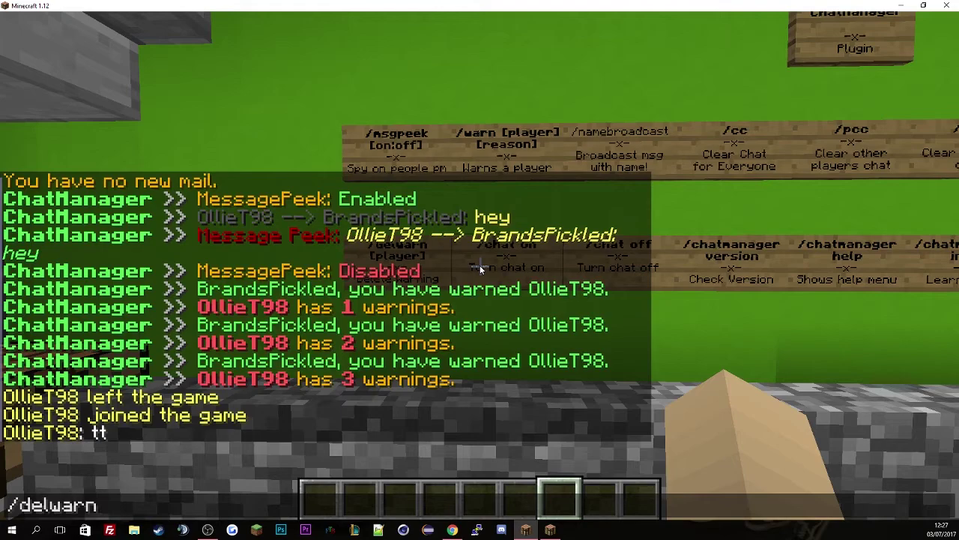
pyautogui.write('OllieT98')
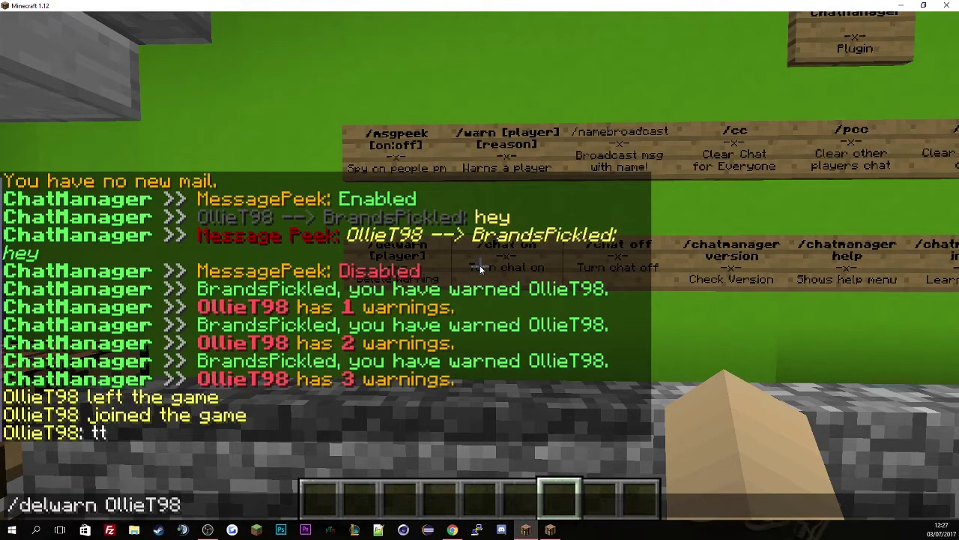
pyautogui.press('Return')
# Repeat the same /delwarn command on the second player two more times.
pyautogui.press('t')
pyautogui.press('Up')
pyautogui.press('Return')
pyautogui.press('t')
pyautogui.press('Up')
pyautogui.press('Return')
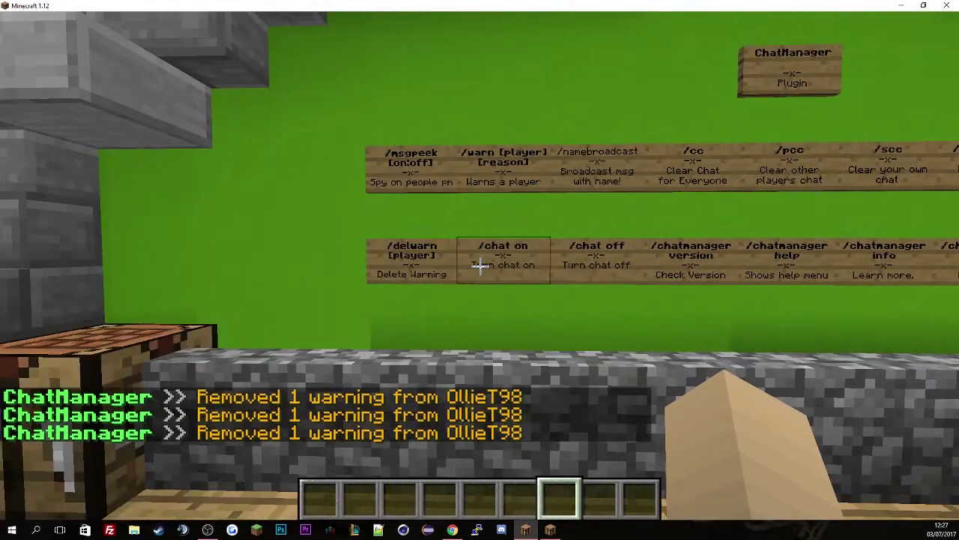
# Look over both rows of ChatManager command signs on the wall to find the name broadcast command.
pyautogui.press('s')
pyautogui.press('w')
pyautogui.press('s')
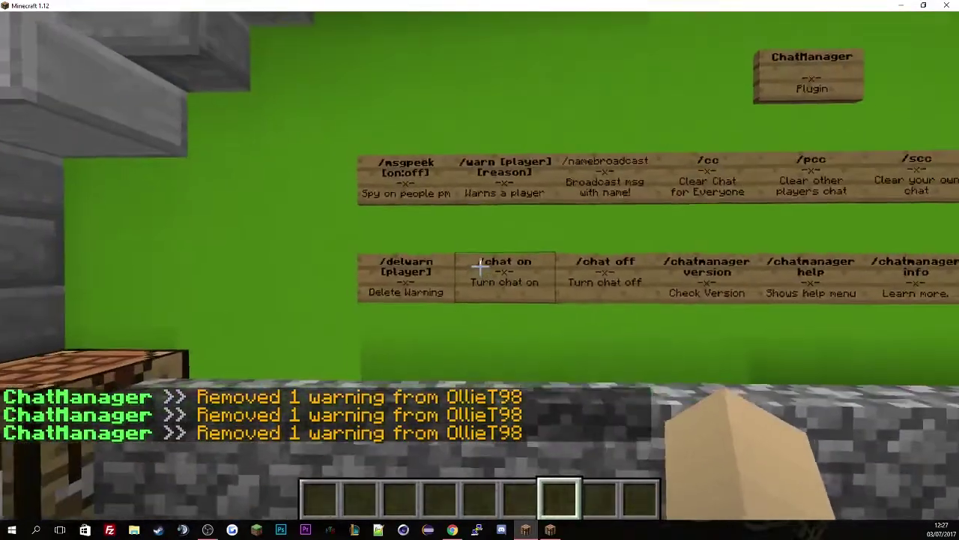
pyautogui.press('w')
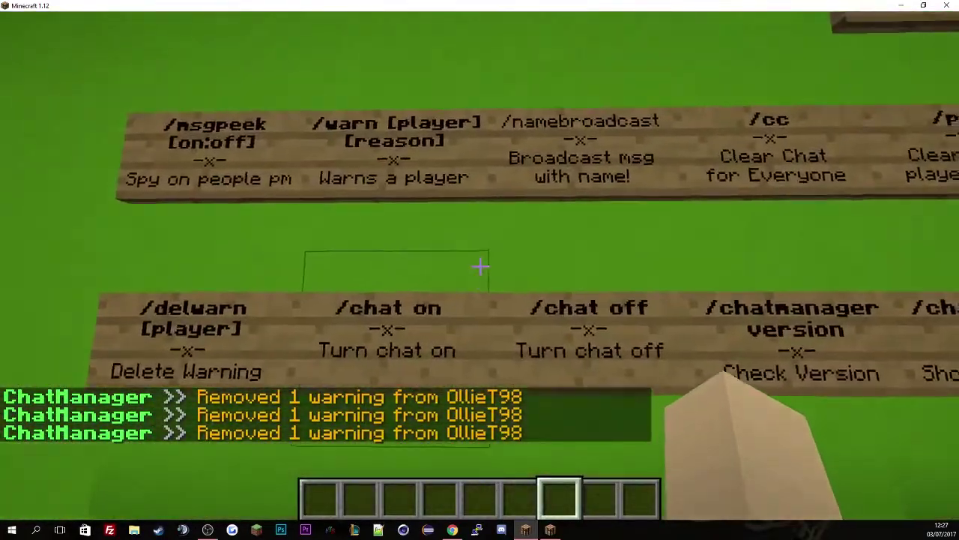
pyautogui.rightClick(480, 267)
pyautogui.press('s')
pyautogui.press('w')
pyautogui.rightClick(480, 266)
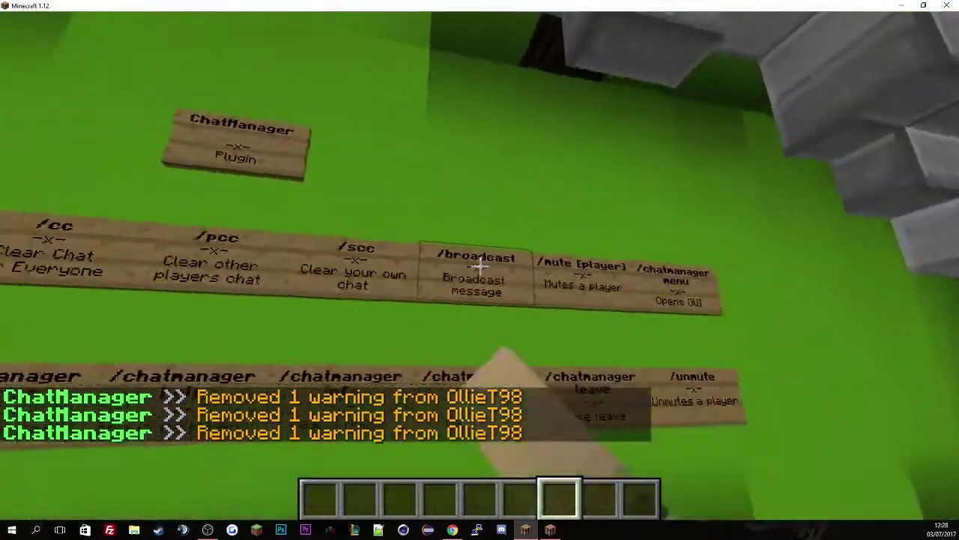
pyautogui.press('s')
pyautogui.press('w')
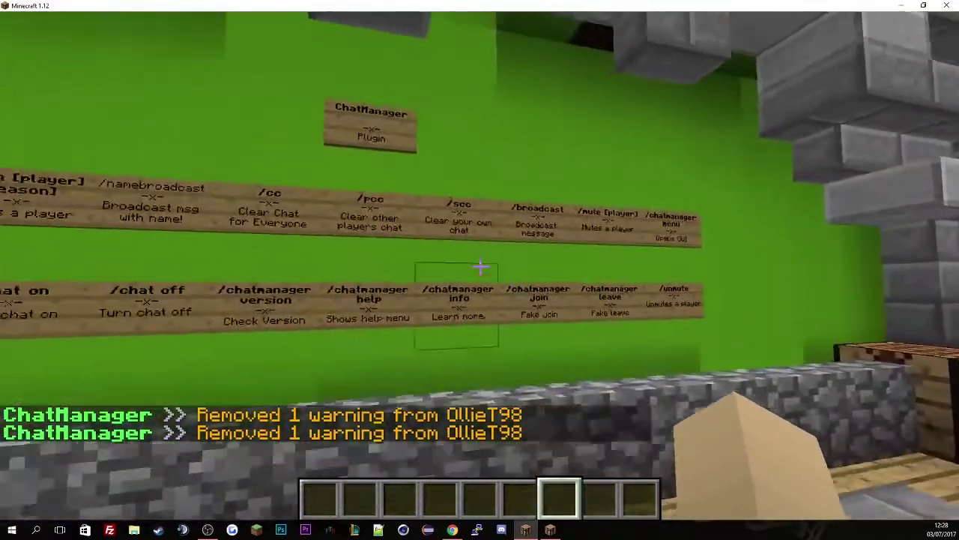
pyautogui.press('s')
pyautogui.press('w')
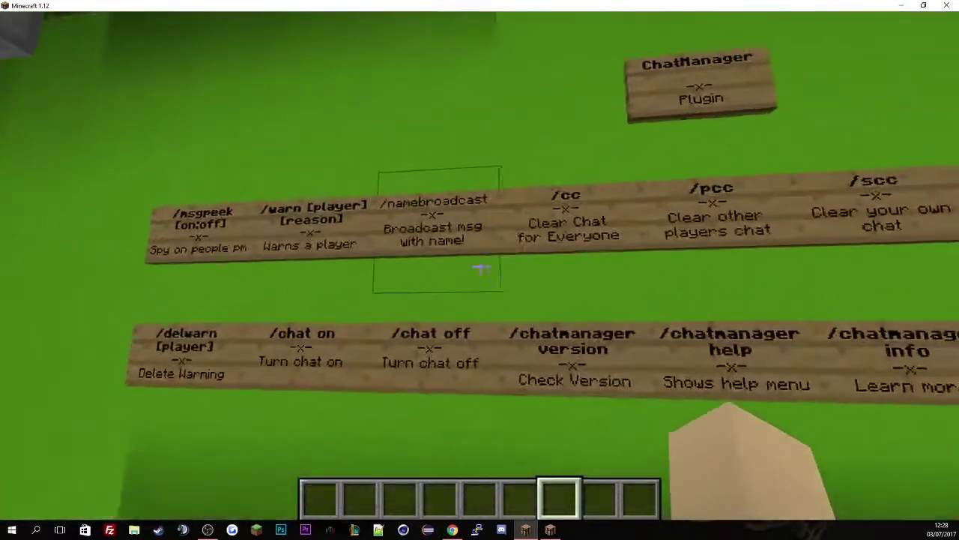
# Broadcast the message "hey" with the sender's name using /namebroadcast.
pyautogui.press('s')
pyautogui.press('/')
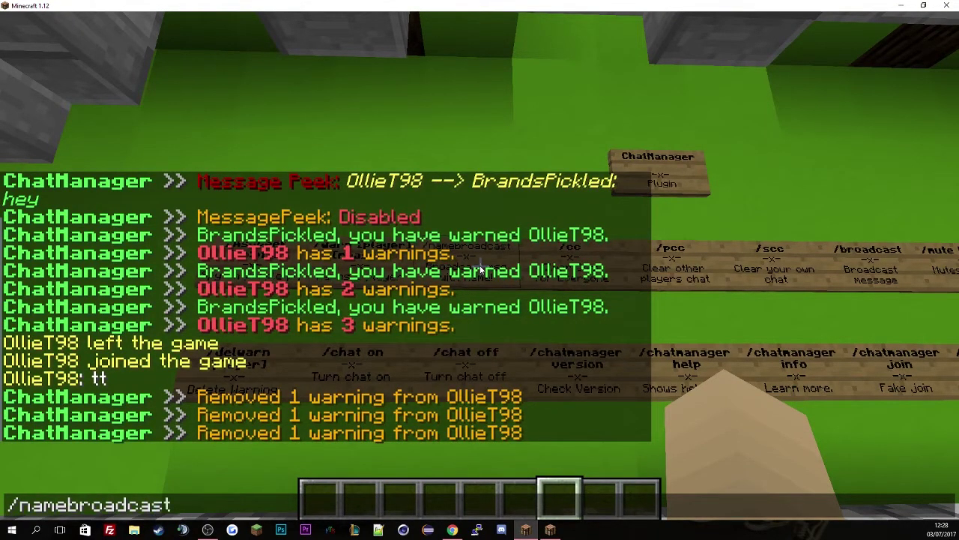
pyautogui.write('hey')
pyautogui.press('Return')
# Check the named broadcast in the second player's Minecraft window and return to the admin's window.
pyautogui.press('t')
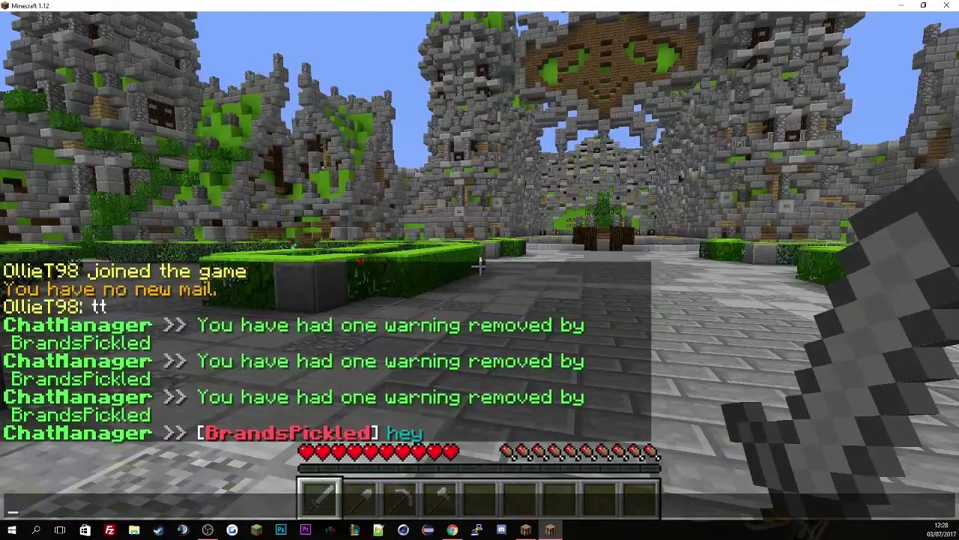
pyautogui.hotkey('alt', 'Tab')
pyautogui.hotkey('alt', 'Tab')
pyautogui.hotkey('alt', 'Tab')
pyautogui.press('Escape')
# Edit the previous chat command into /broadcast hey and send it.
pyautogui.press('t')
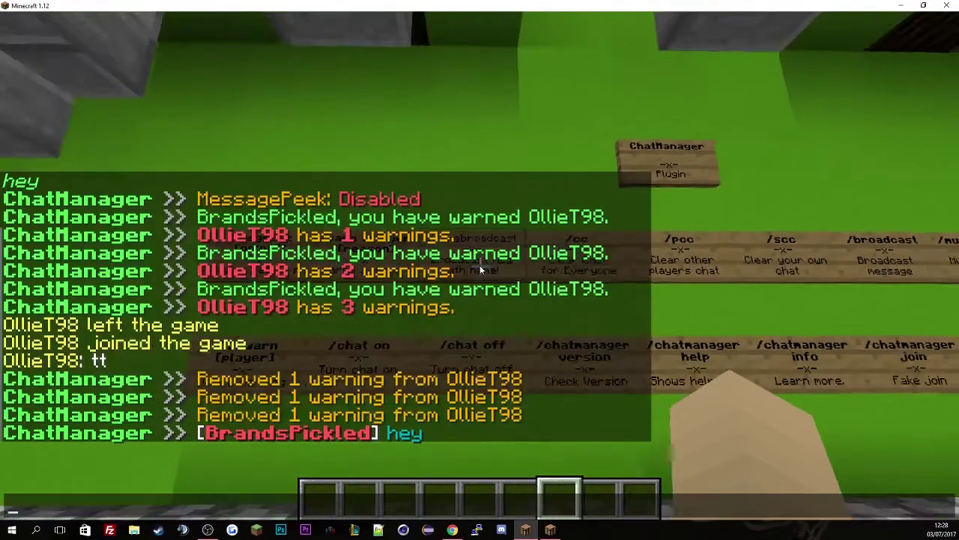
pyautogui.press('Up')
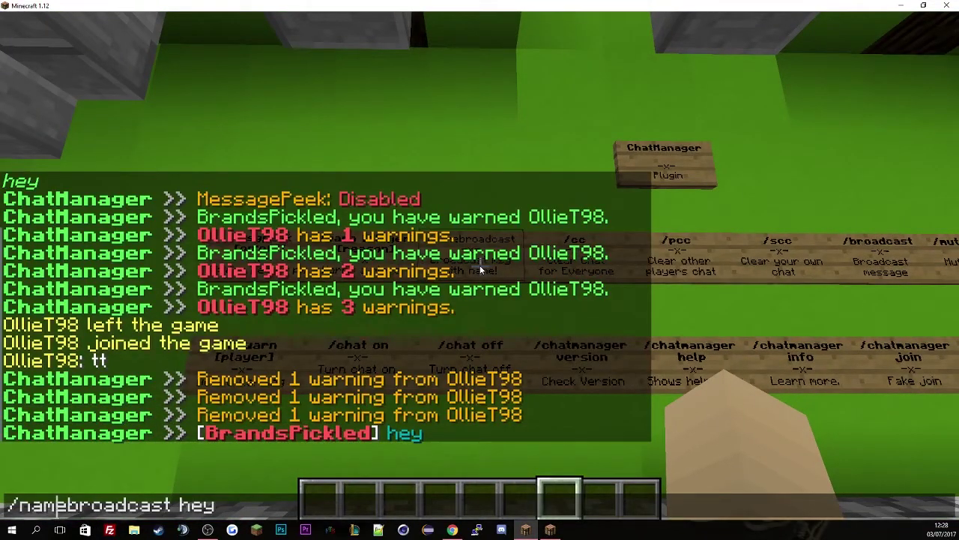
pyautogui.press('Delete')
pyautogui.press('BackSpace')
pyautogui.press('BackSpace')
pyautogui.press('BackSpace')
pyautogui.press('Return')
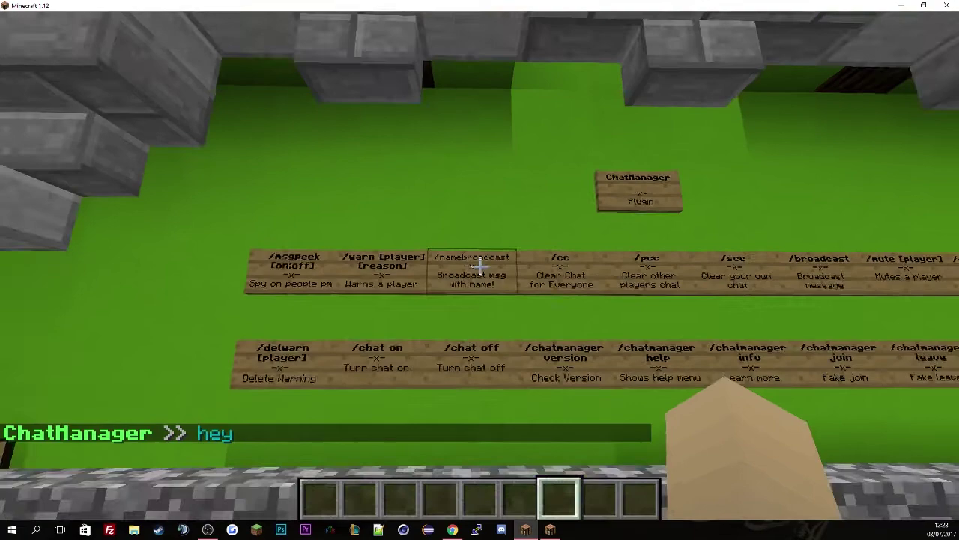
# Check the nameless broadcast in the second player's Minecraft window and go back to the admin's window.
pyautogui.press('t')
pyautogui.click(527, 531)
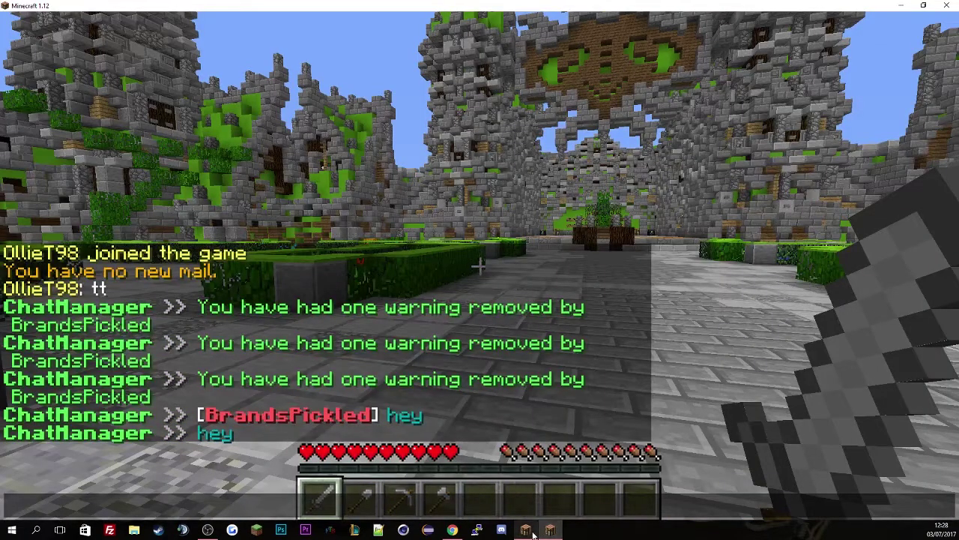
pyautogui.click(534, 532)
pyautogui.click(561, 532)
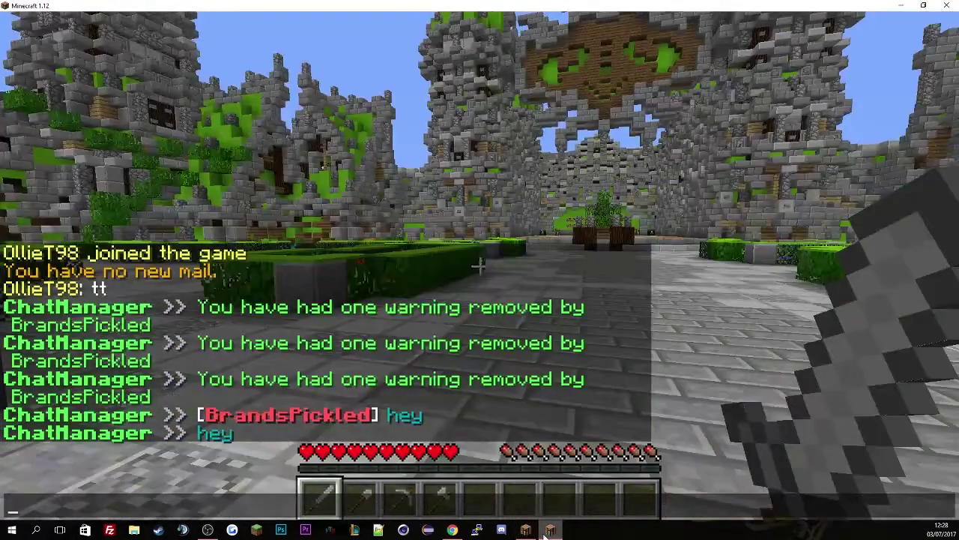
pyautogui.click(527, 531)
pyautogui.press('Escape')
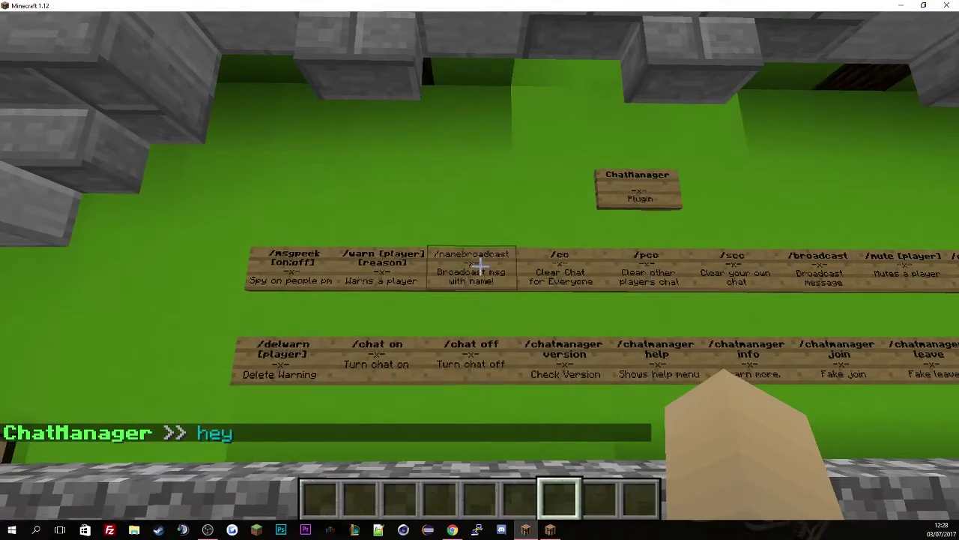
# Clear the chat for everyone with the /cc command.
pyautogui.press('s')
pyautogui.press('w')
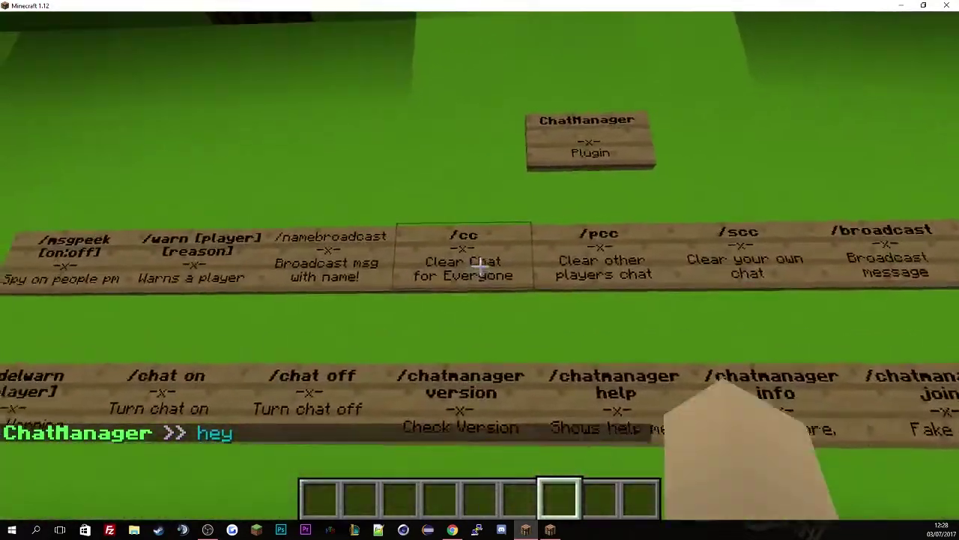
pyautogui.press('d')
pyautogui.press('a')
pyautogui.press('d')
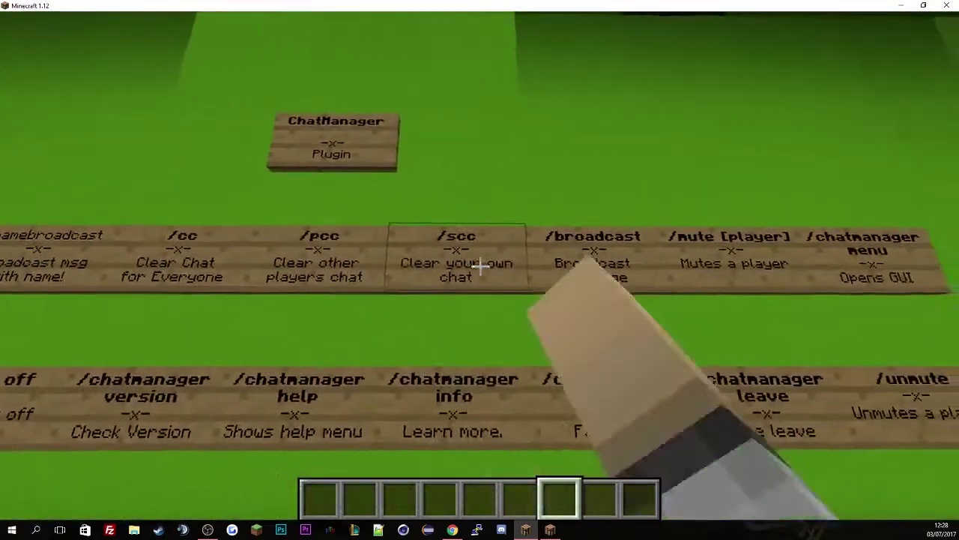
pyautogui.press('s')
pyautogui.press('/')
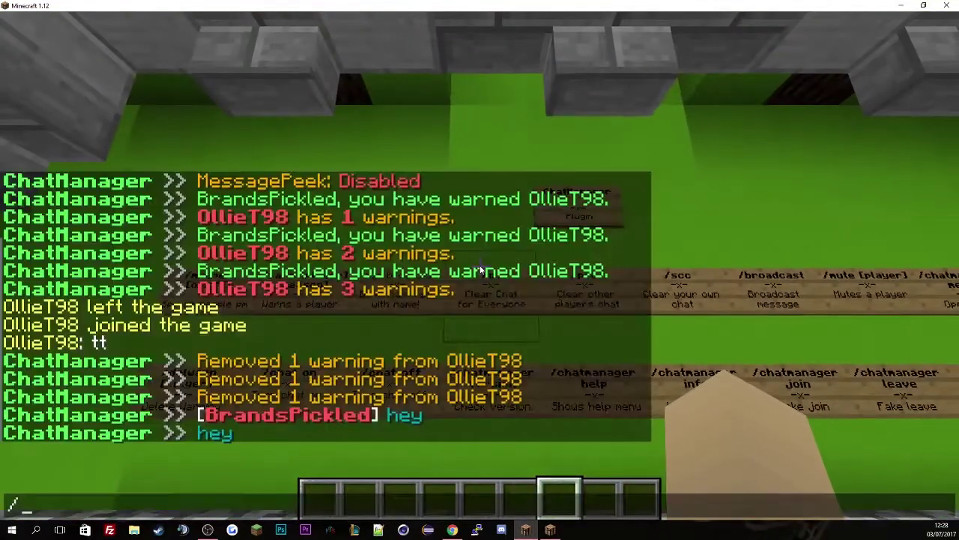
pyautogui.write('cc')
pyautogui.press('Return')
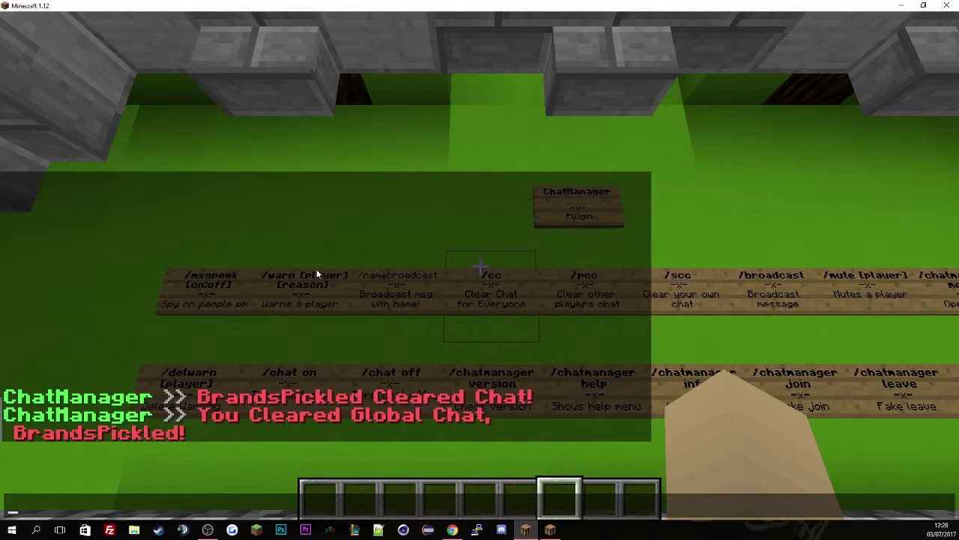
# Send the test message "tt" repeatedly in chat as the admin to refill the cleared chat.
pyautogui.write('tt')
pyautogui.press('Return')
pyautogui.write('ttt')
pyautogui.press('Return')
pyautogui.write('t')
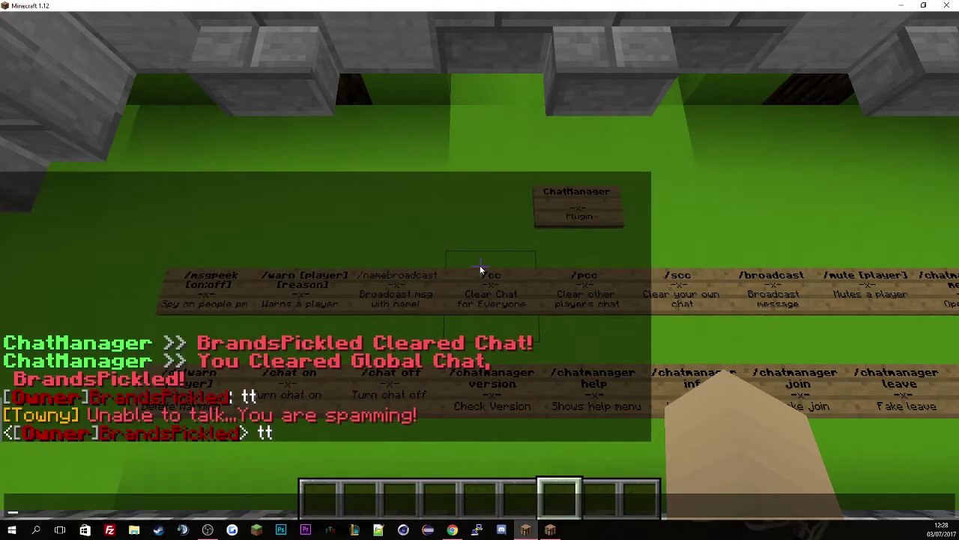
pyautogui.write('tt')
pyautogui.press('Return')
pyautogui.press('Escape')
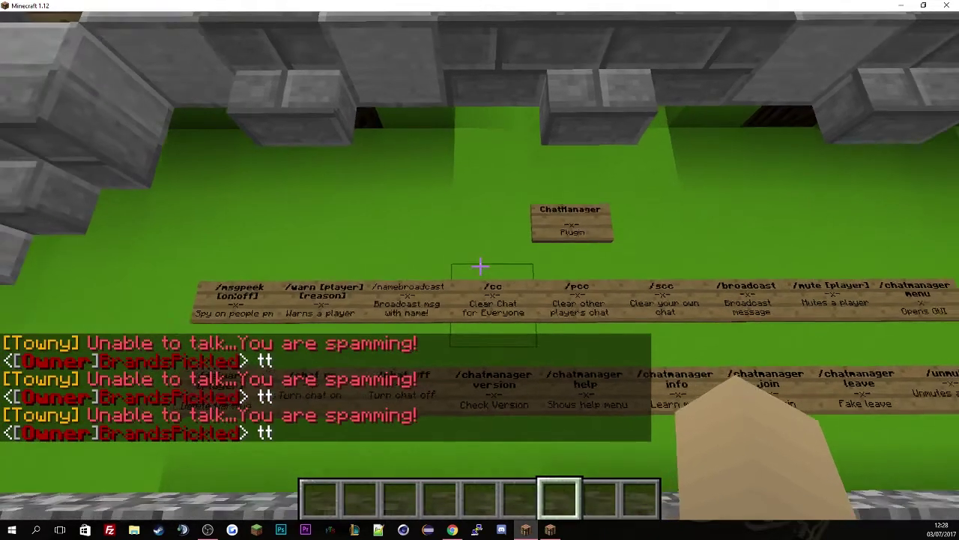
pyautogui.press('t')
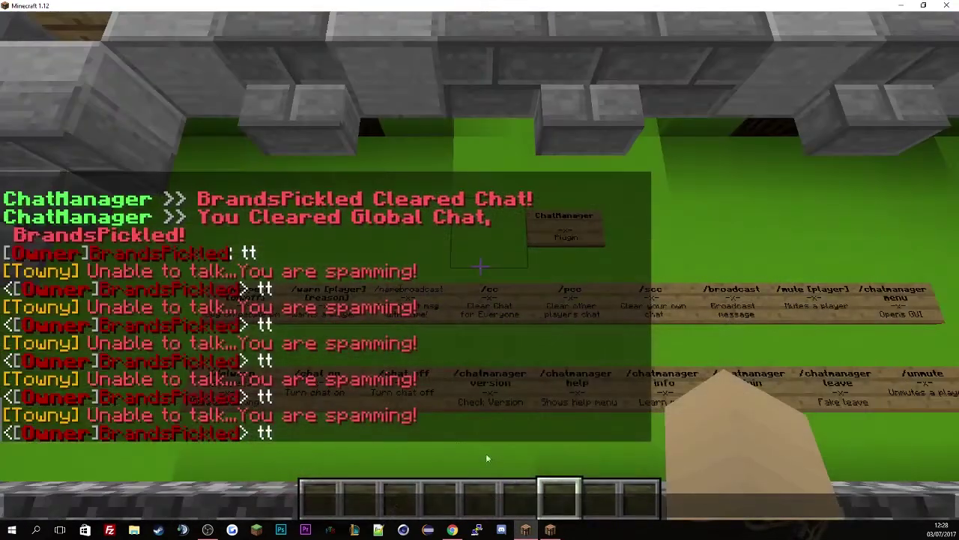
# Clear the second player's chat with the /pcc command followed by that player's username.
pyautogui.press('Escape')
pyautogui.write('t/pc')
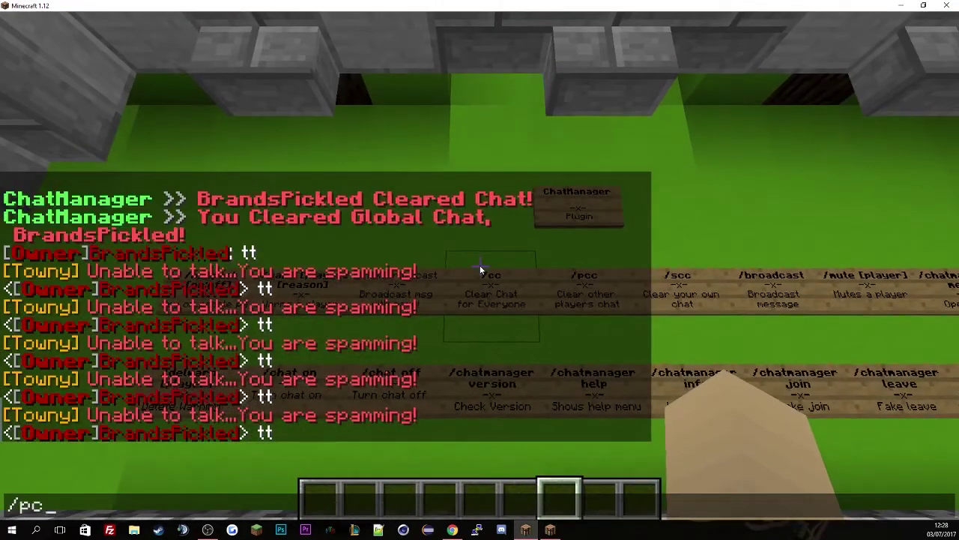
pyautogui.write('c ollieT98')
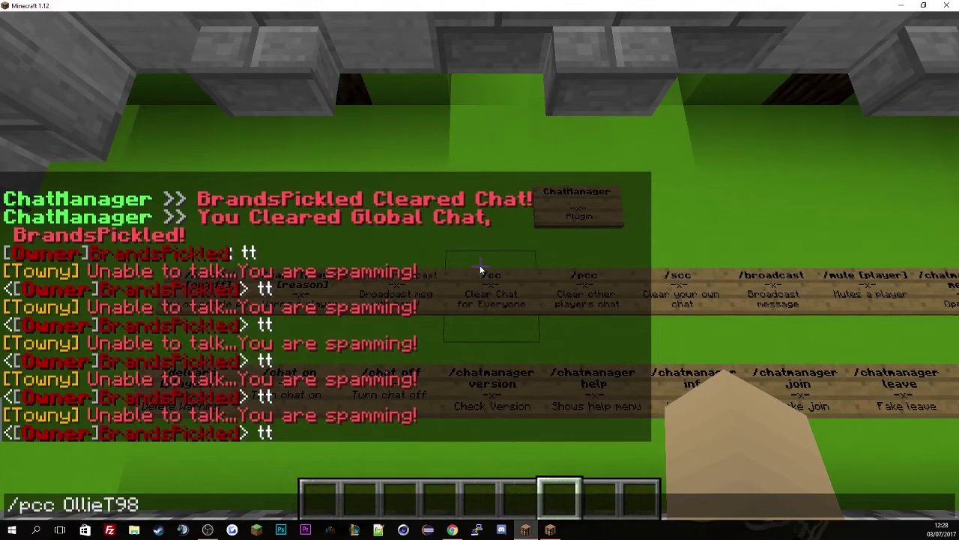
pyautogui.press('Return')
# Check the cleared chat in the second player's Minecraft window and return to the admin's window.
pyautogui.press('t')
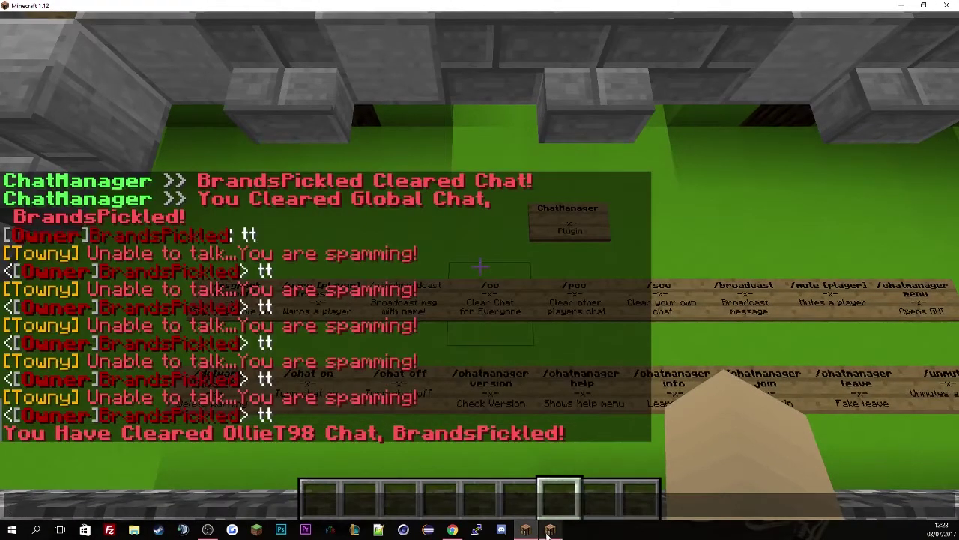
pyautogui.click(551, 530)
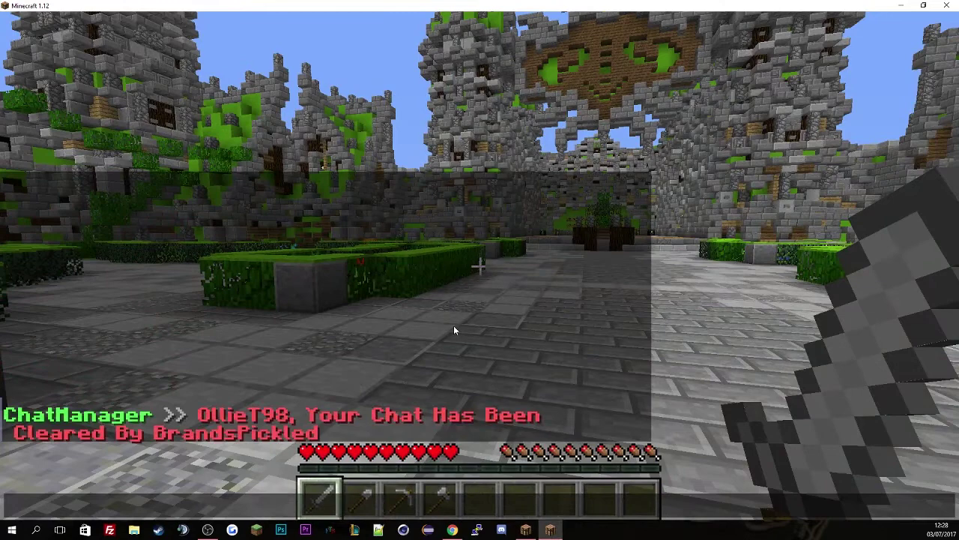
pyautogui.click(550, 530)
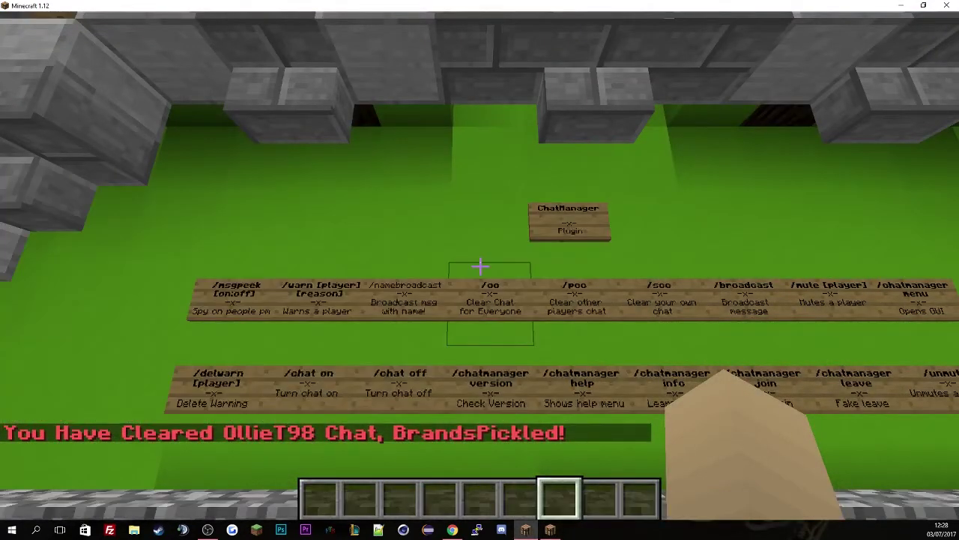
# Clear the admin's own chat with the /scc command.
pyautogui.write('t/s')
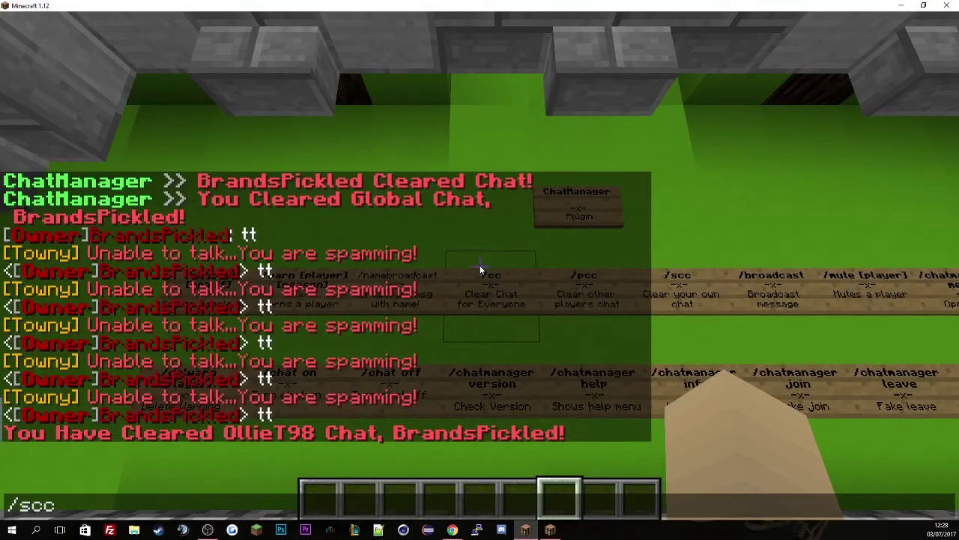
pyautogui.write('cc')
pyautogui.press('Return')
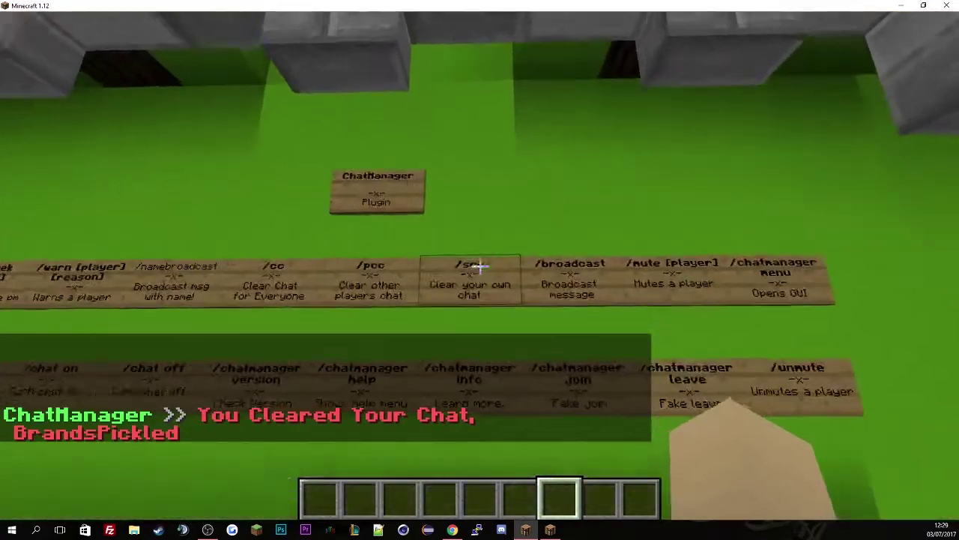
# Look over both rows of ChatManager command signs on the green wall, from /msgpeek to /unmute.
pyautogui.press('w')
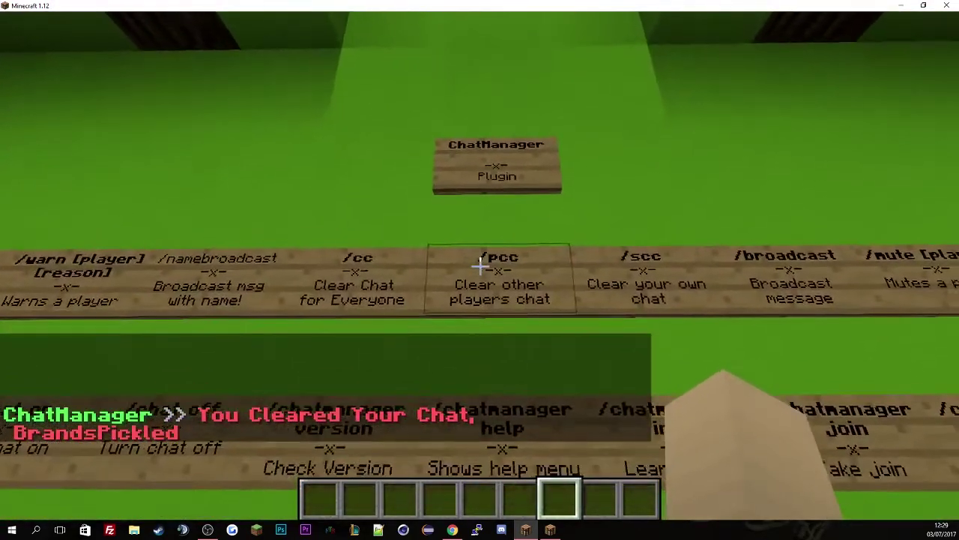
pyautogui.press('a')
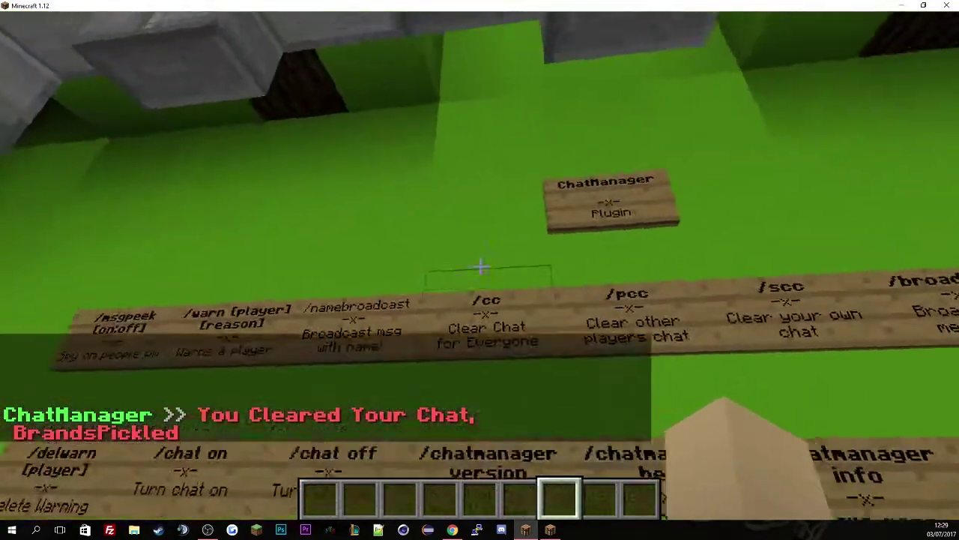
pyautogui.press('t')
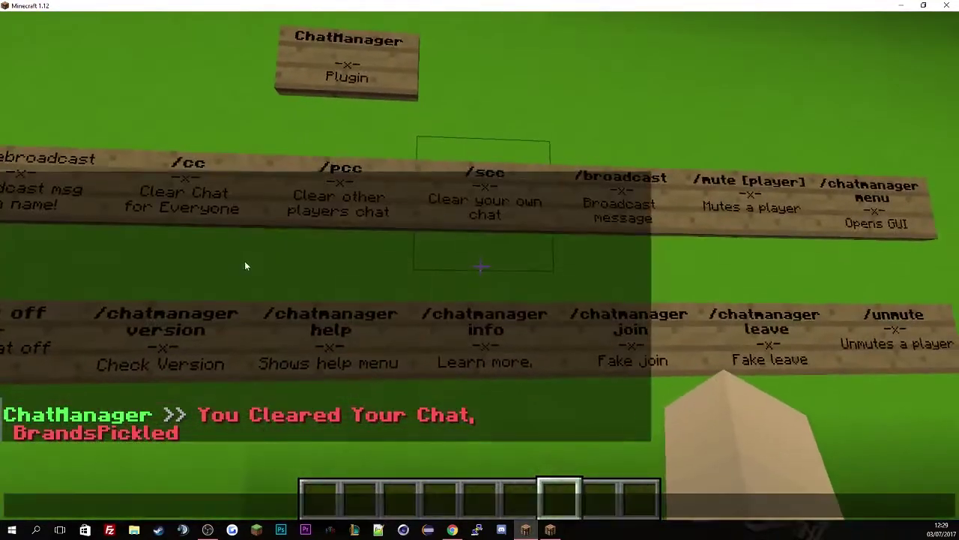
pyautogui.press('Escape')
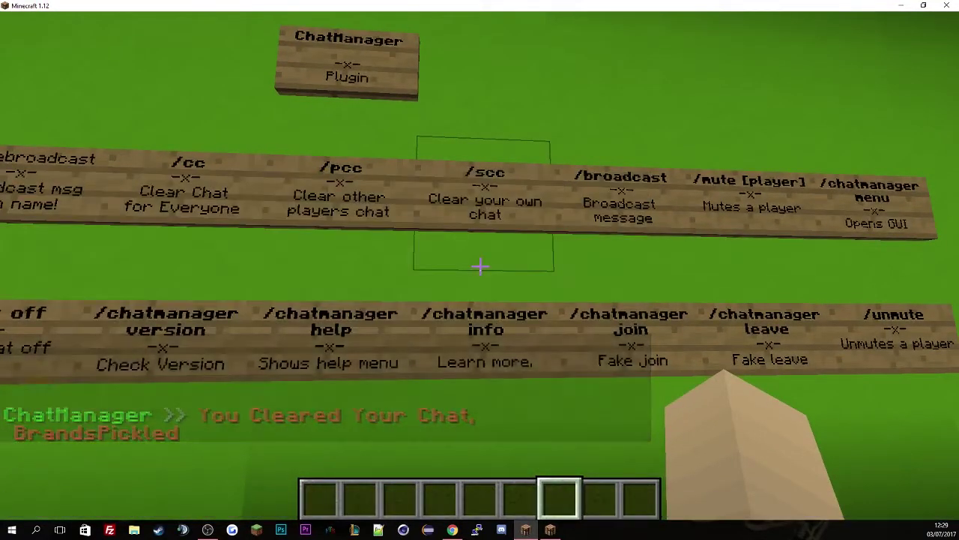
pyautogui.press('d')
pyautogui.press('s')
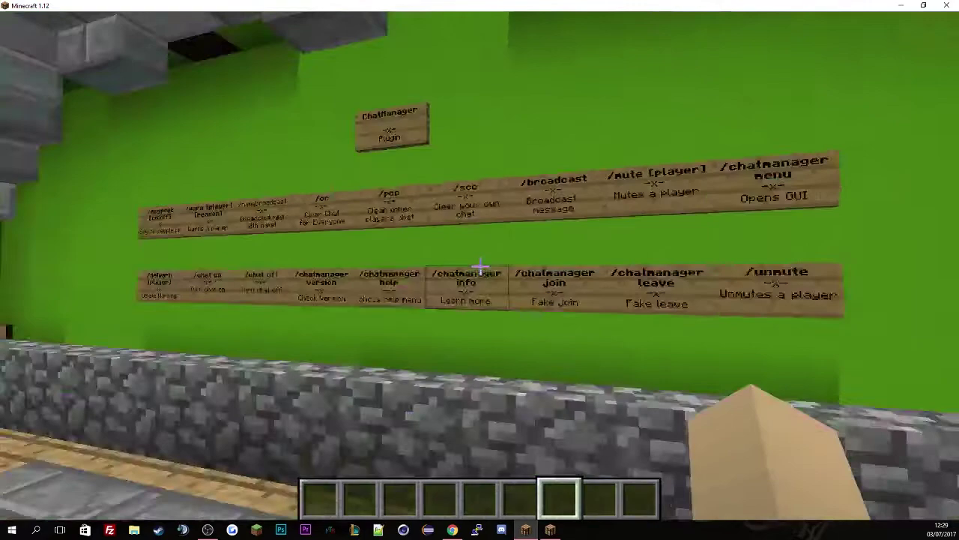
pyautogui.press('w')
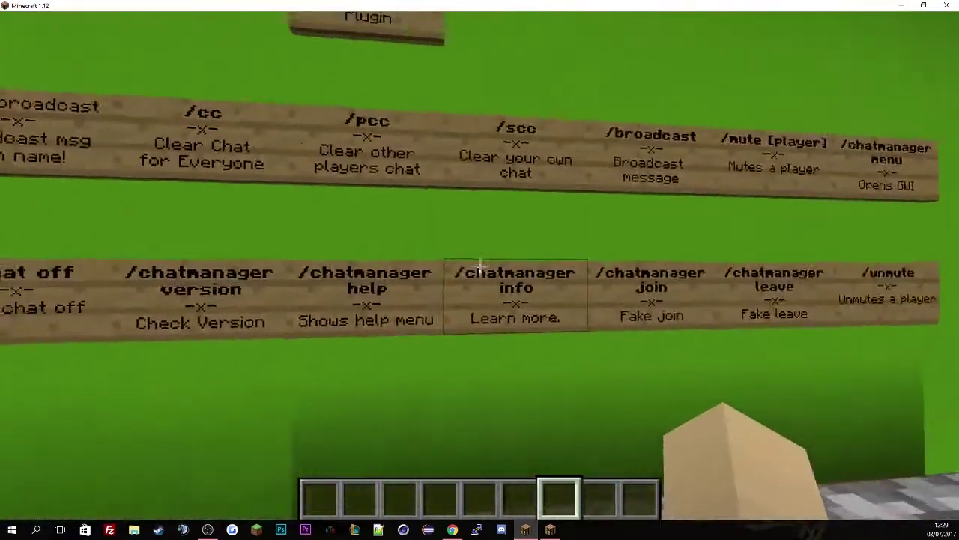
pyautogui.press('s')
# Mute the second player with the /mute command followed by that player's username.
pyautogui.press('/')
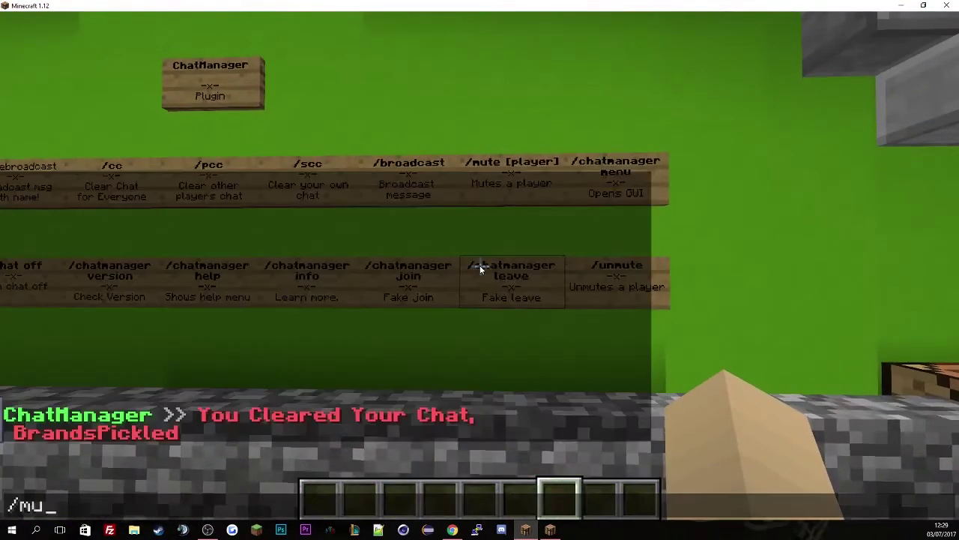
pyautogui.write('mute ol')
pyautogui.press('Tab')
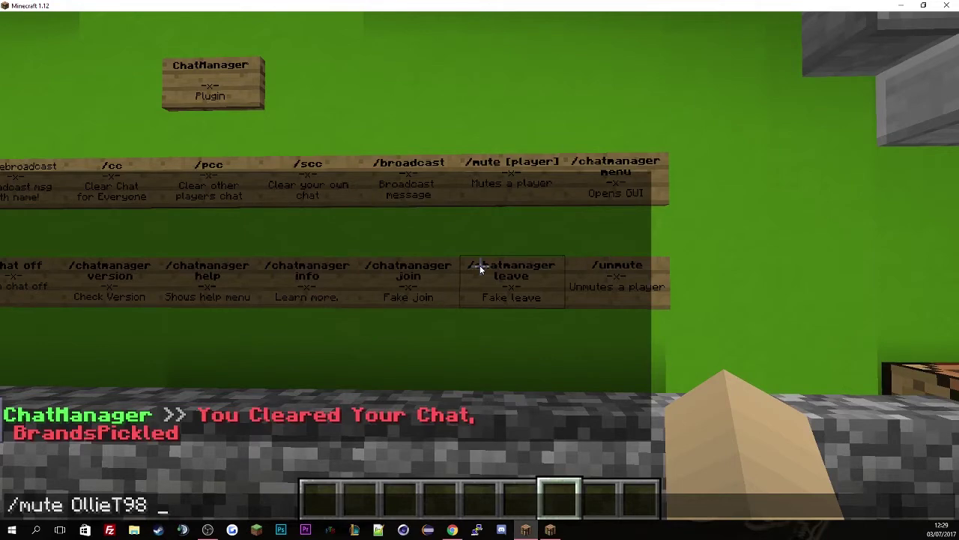
pyautogui.press('Return')
# Check the mute notice in the second player's Minecraft window and return to the admin's window.
pyautogui.press('t')
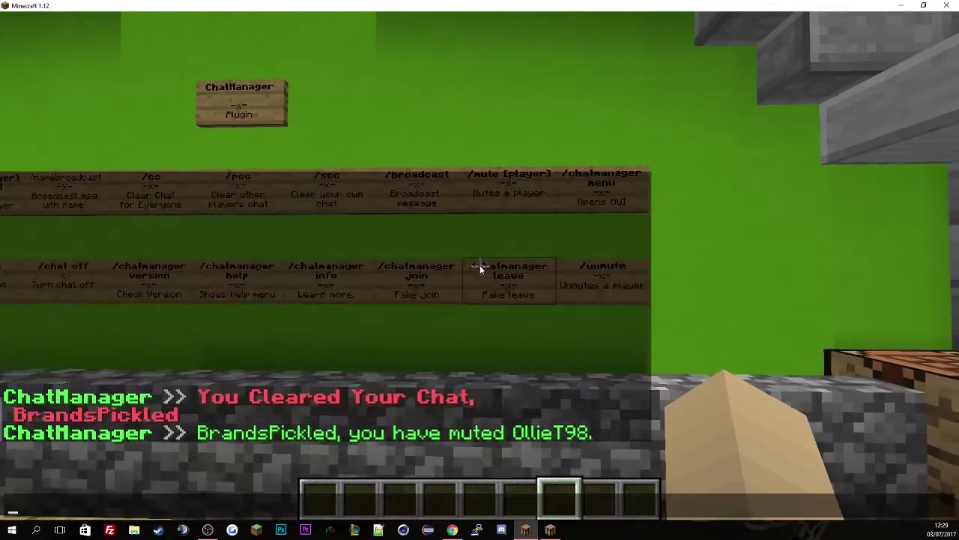
pyautogui.click(547, 530)
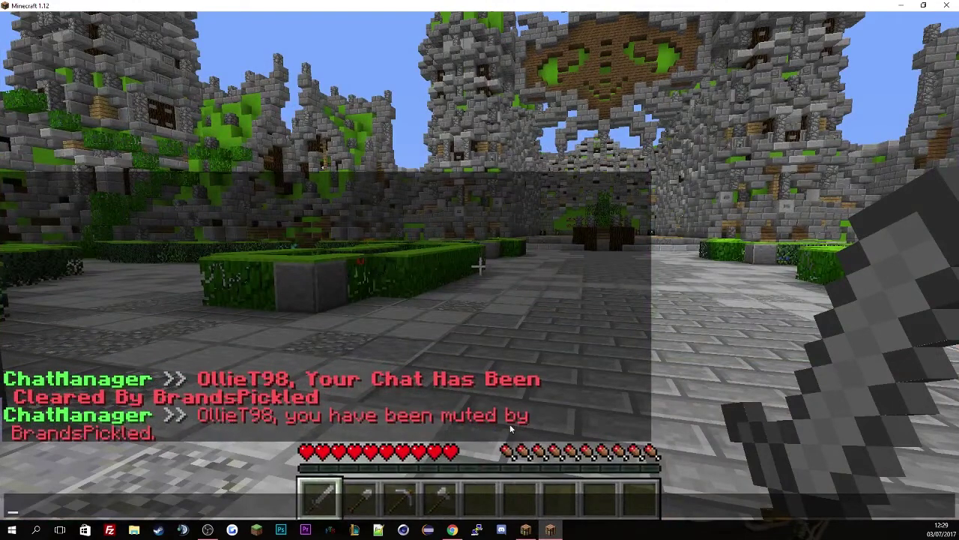
pyautogui.click(551, 530)
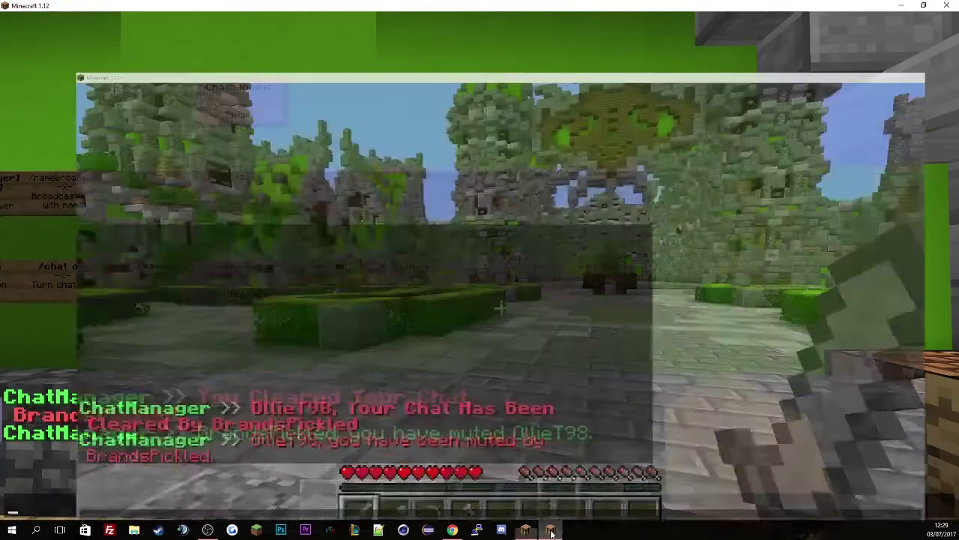
# Switch to NiTROPanel in the browser and open the first .yml file in ChatManager's PlayerData folder for editing.
pyautogui.click(459, 534)
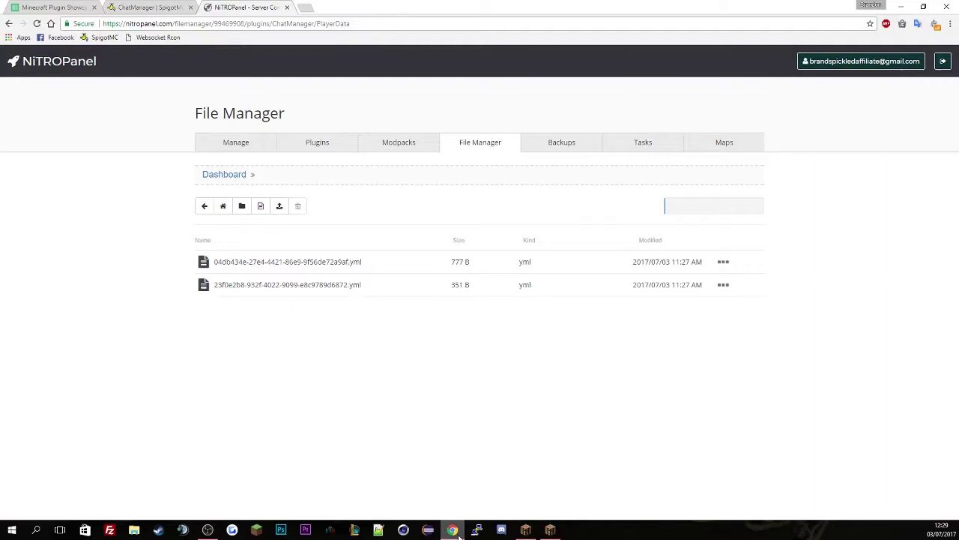
pyautogui.rightClick(382, 276)
pyautogui.click(421, 295)
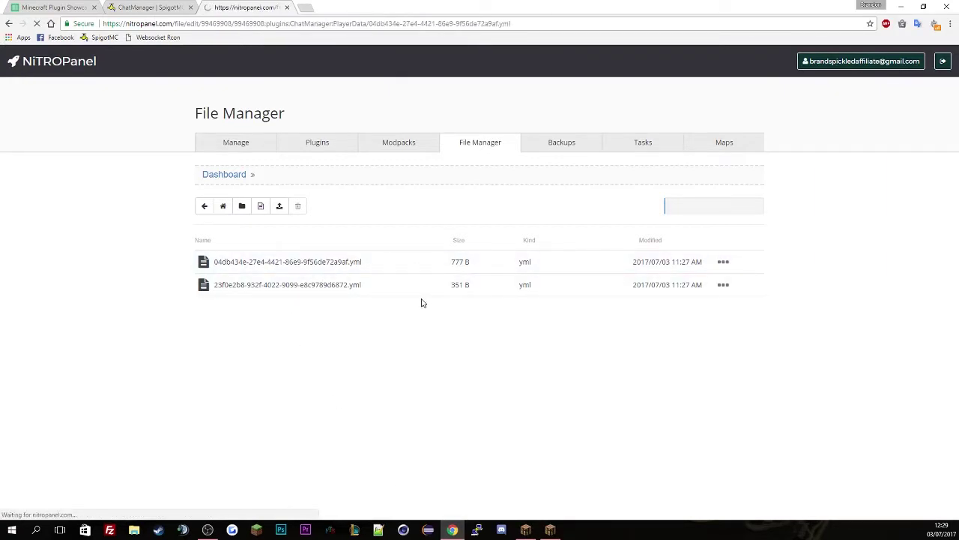
# Examine the muted and mutedcount entries under MuteSystem in the player file, and go back to the file list.
pyautogui.moveTo(306, 341); pyautogui.dragTo(212, 326)
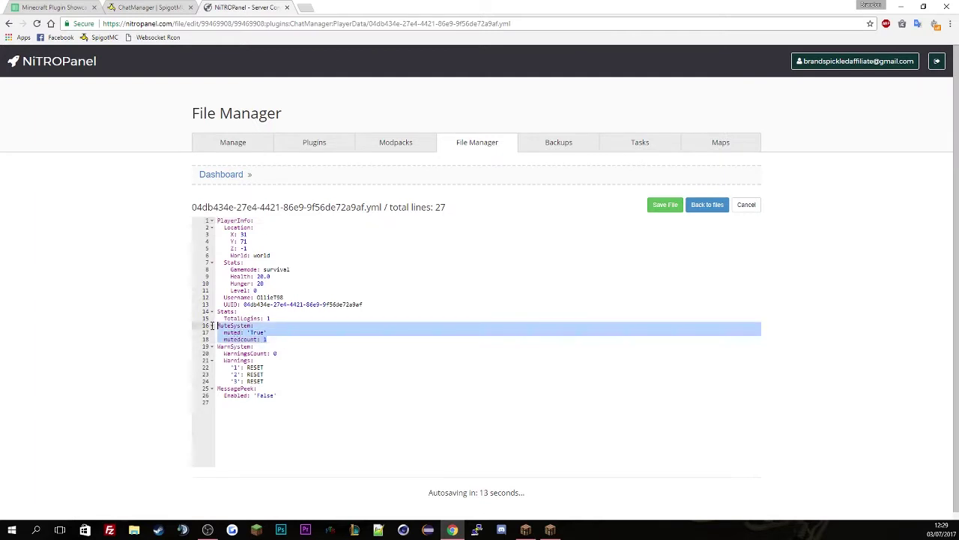
pyautogui.click(274, 339)
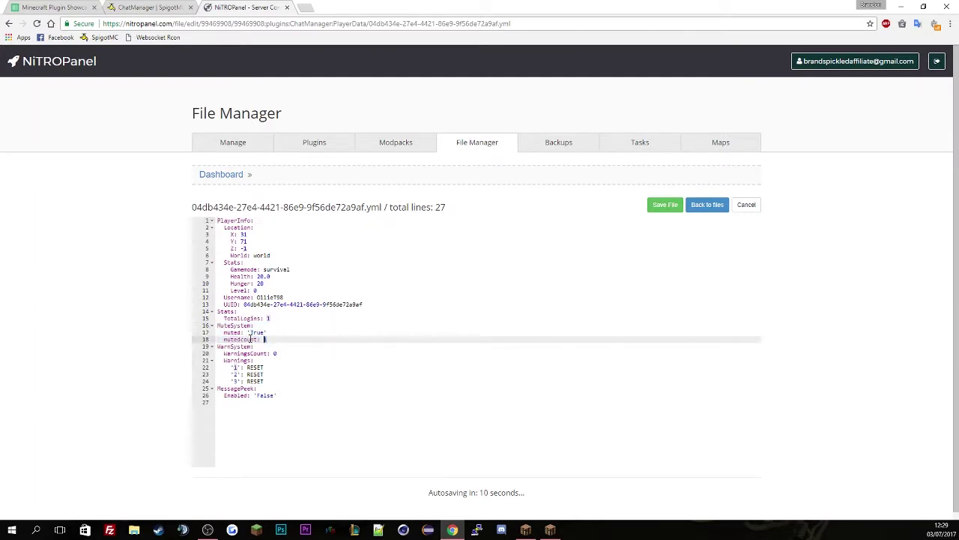
pyautogui.moveTo(251, 338); pyautogui.dragTo(201, 336)
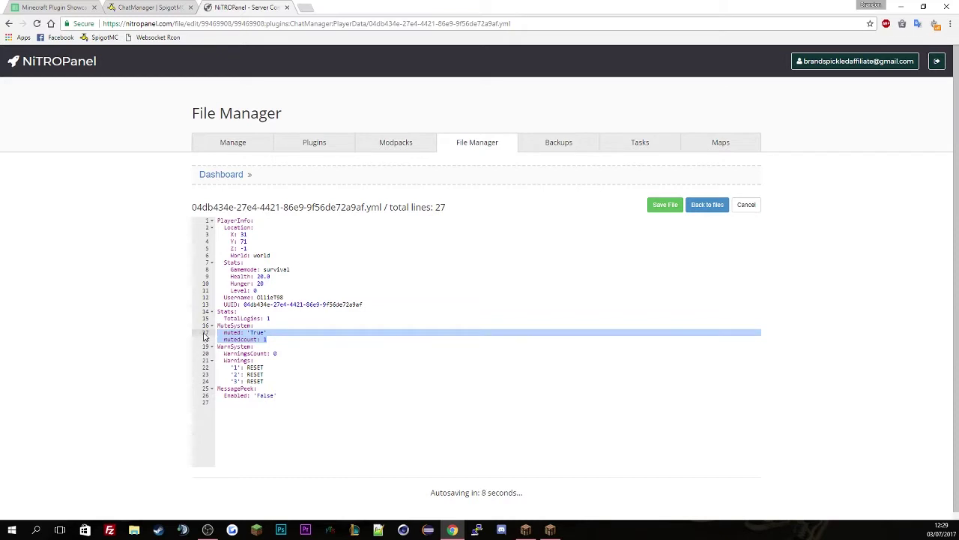
pyautogui.click(273, 340)
pyautogui.doubleClick(258, 332)
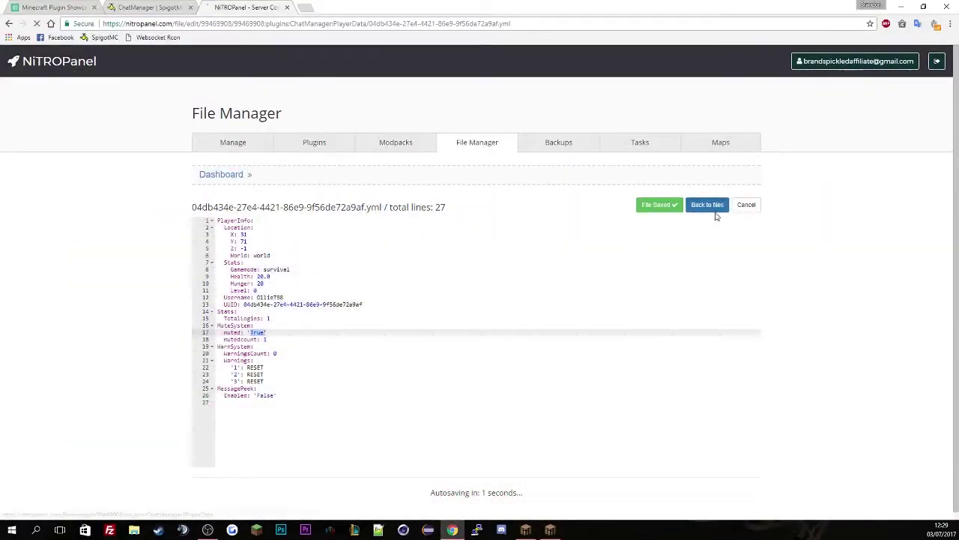
pyautogui.click(708, 206)
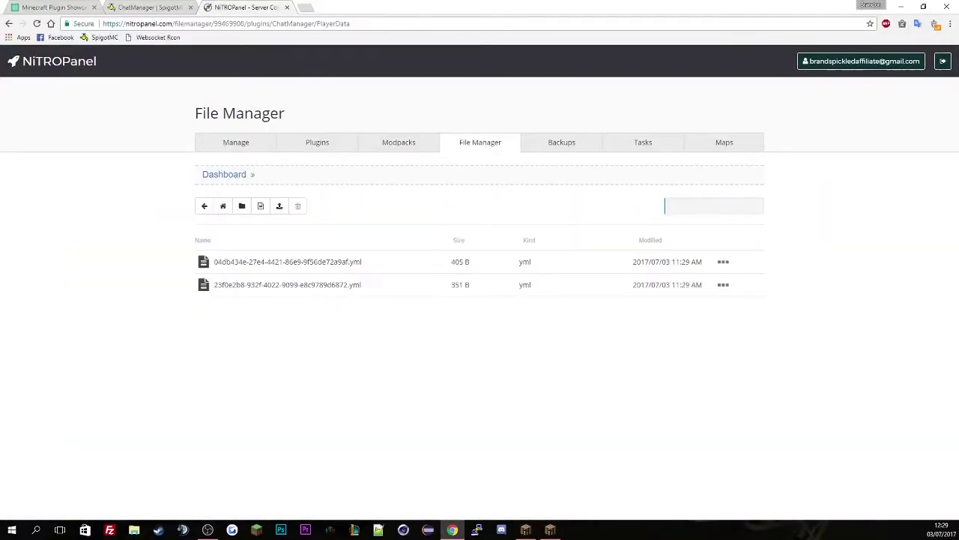
# Switch back to the admin's Minecraft window, edit the previous mute command into /unmute for the second player and send it.
pyautogui.click(525, 530)
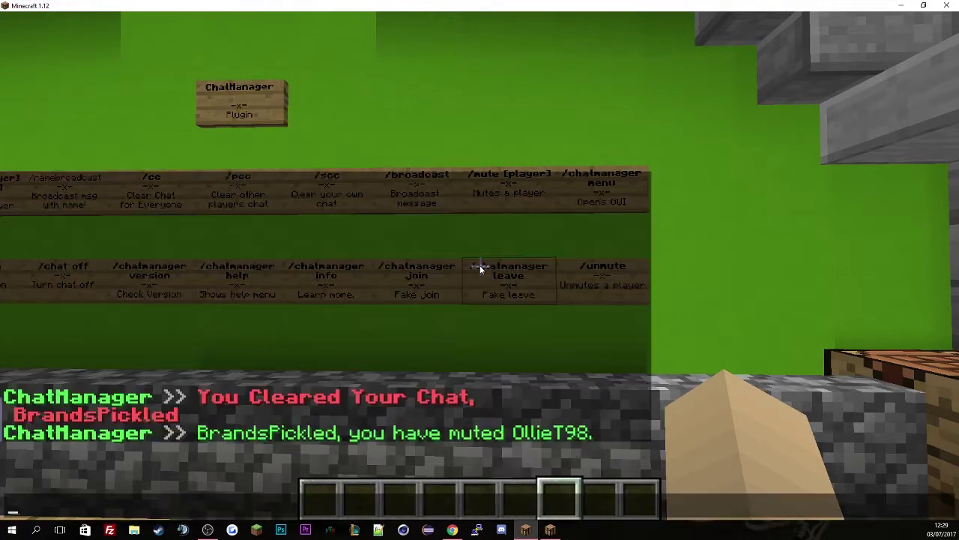
pyautogui.press('Up')
pyautogui.press('Home')
pyautogui.press('Right')
pyautogui.write('un')
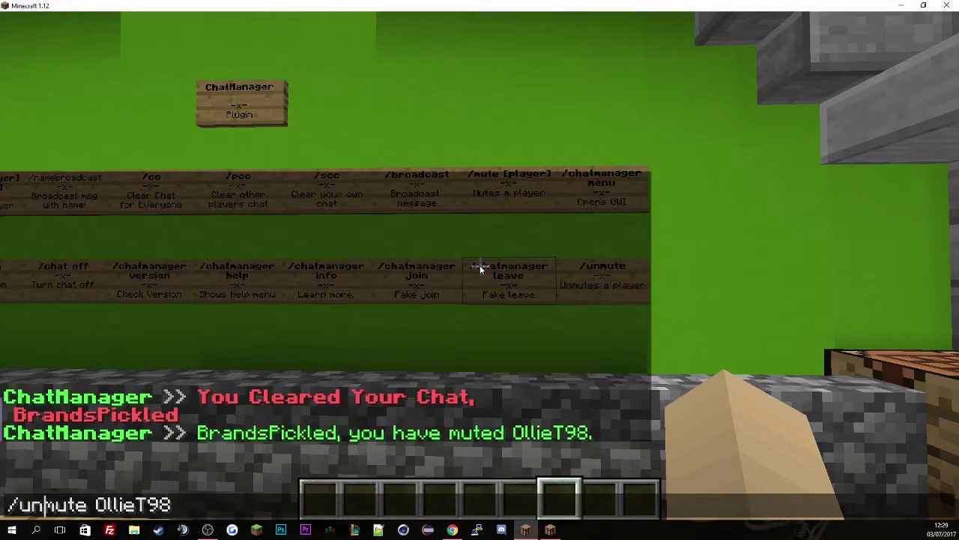
pyautogui.press('Return')
# Check the unmute notice in the second player's Minecraft window and return to the admin's window.
pyautogui.press('s')
pyautogui.press('t')
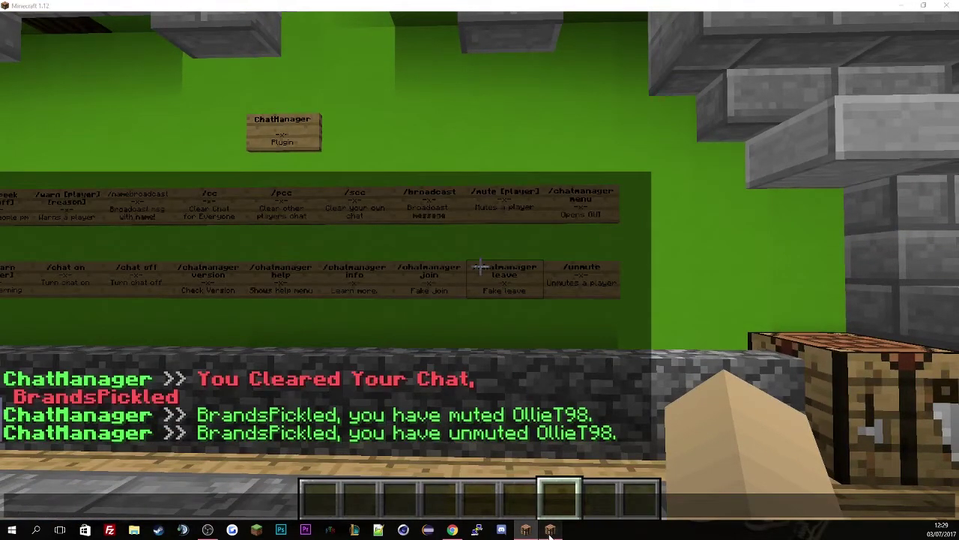
pyautogui.click(551, 529)
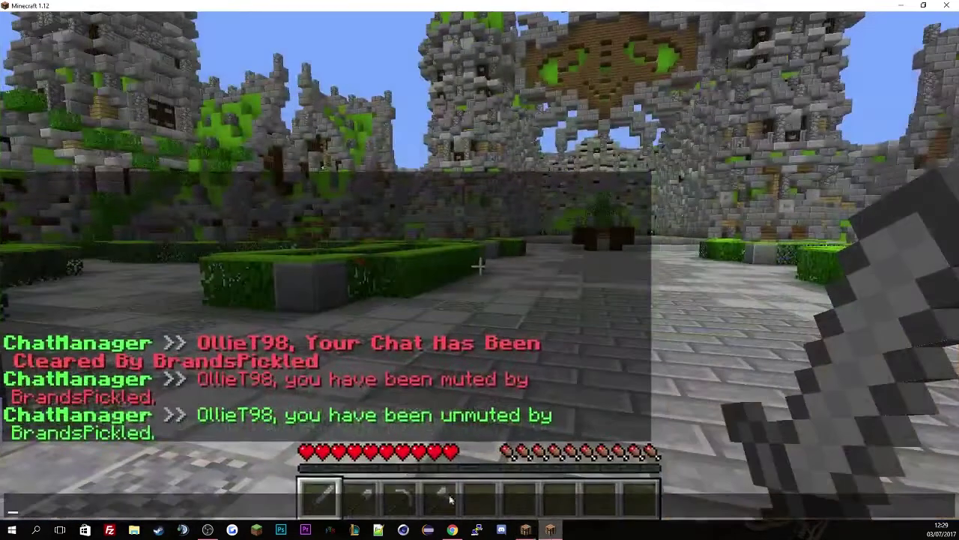
pyautogui.click(553, 527)
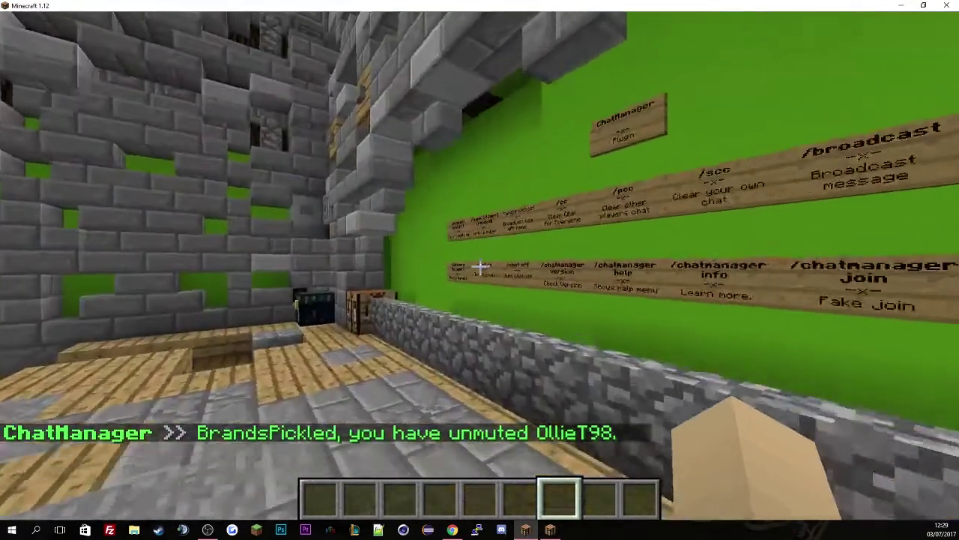
# Turn the server chat off with the /chat off command.
pyautogui.press('w')
pyautogui.click(479, 268)
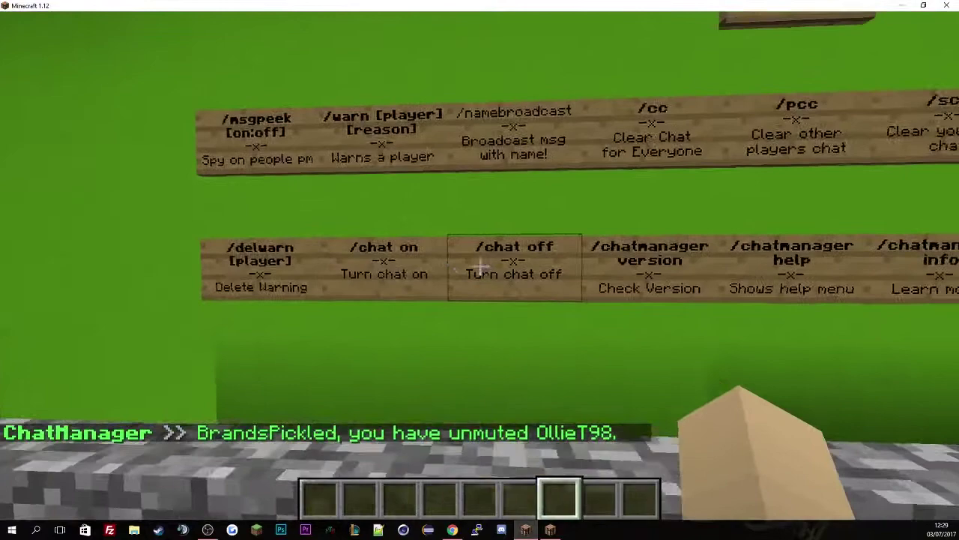
pyautogui.press('s')
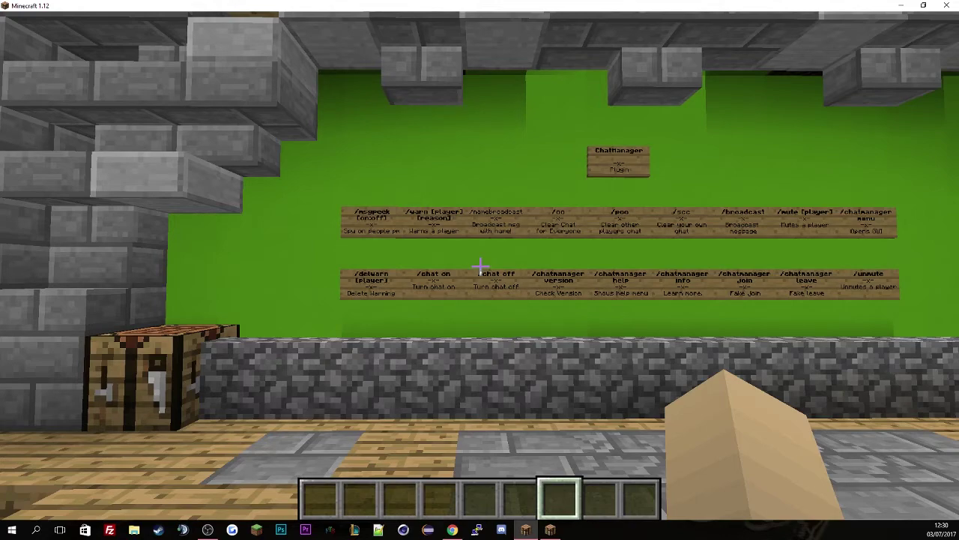
pyautogui.write('w')
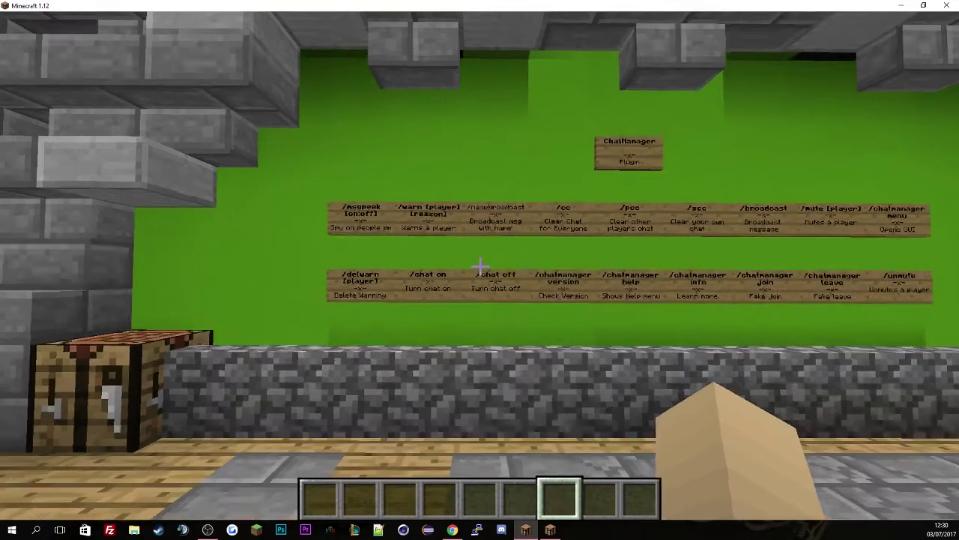
pyautogui.write('/chat off')
pyautogui.press('Return')
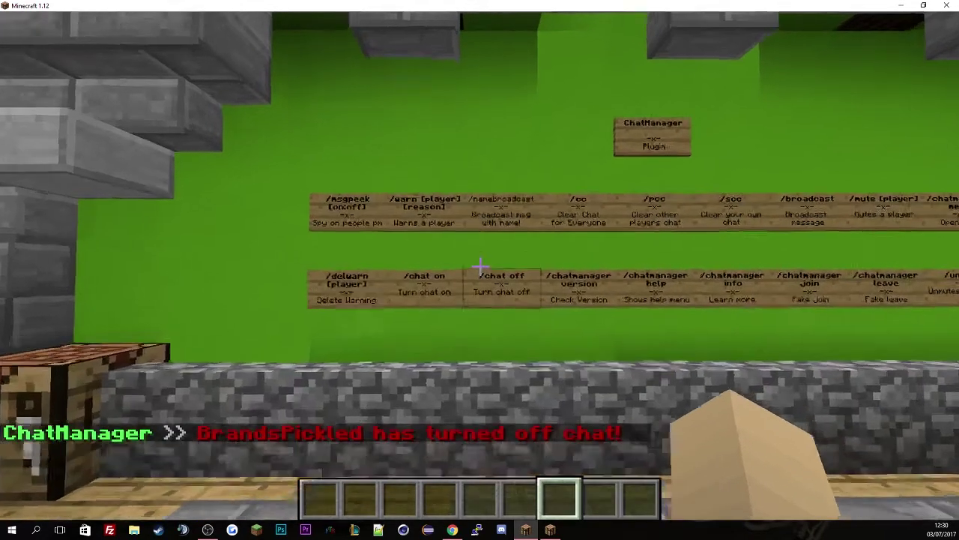
# Send the chat message "hey" three times as the admin while the server chat is off.
pyautogui.press('t')
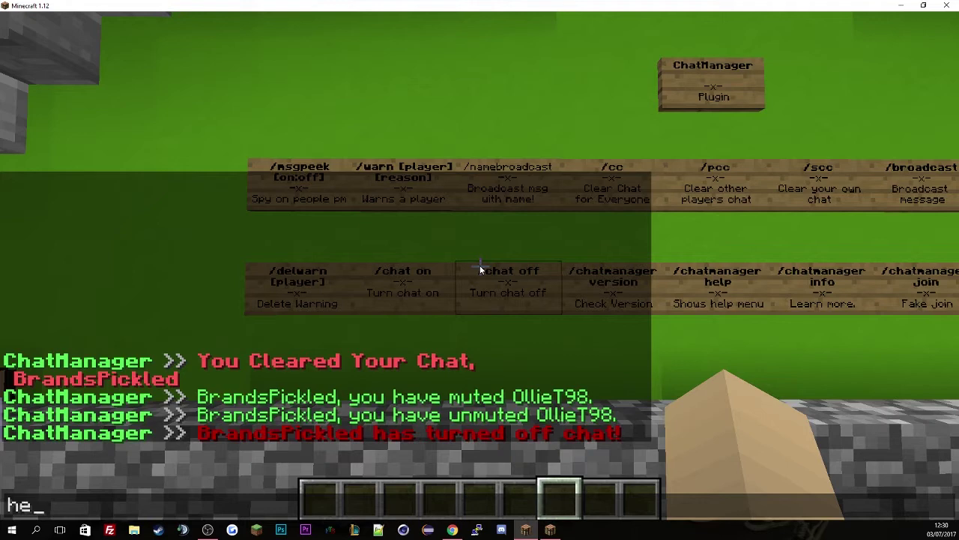
pyautogui.press('Return')
pyautogui.write('they')
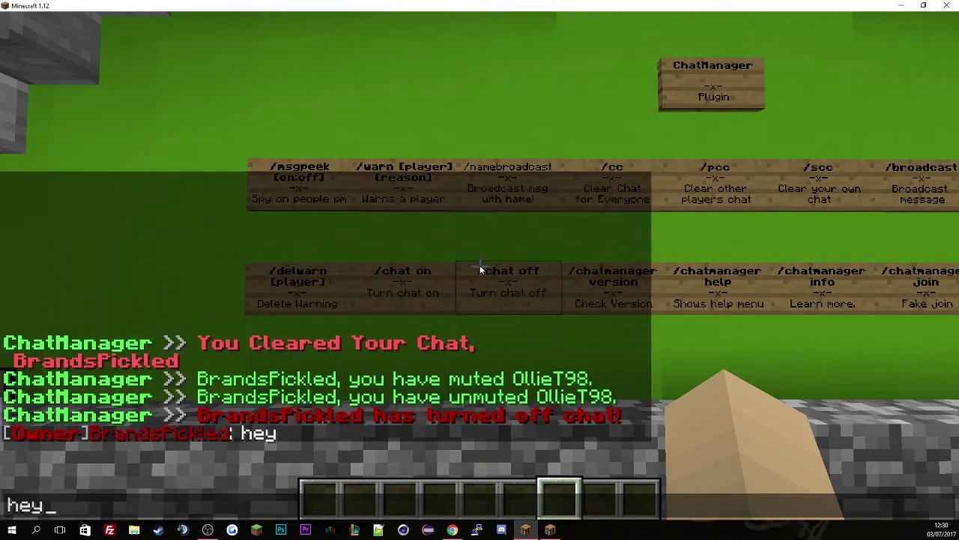
pyautogui.press('Return')
pyautogui.write('they')
pyautogui.press('Return')
# Switch to the second player's Minecraft window and try to send a chat message.
pyautogui.press('t')
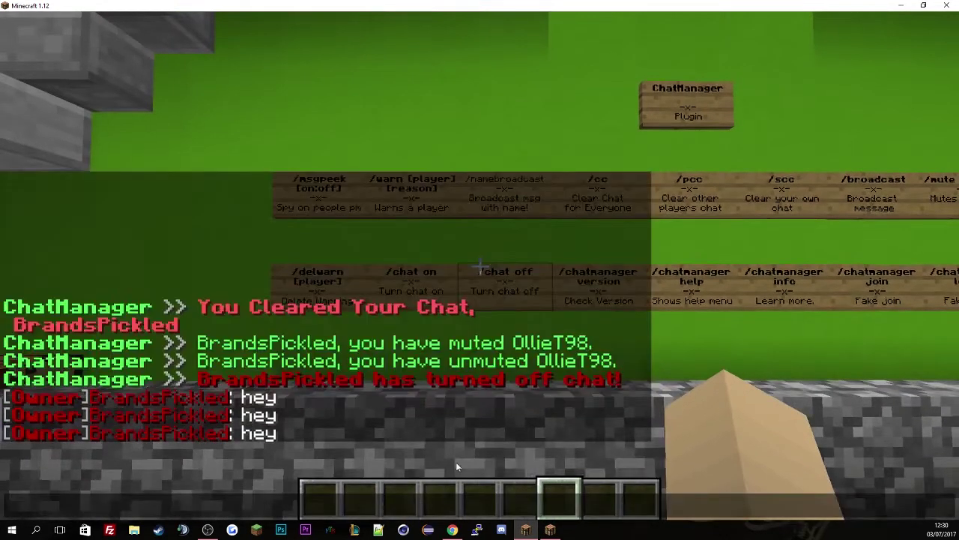
pyautogui.click(549, 527)
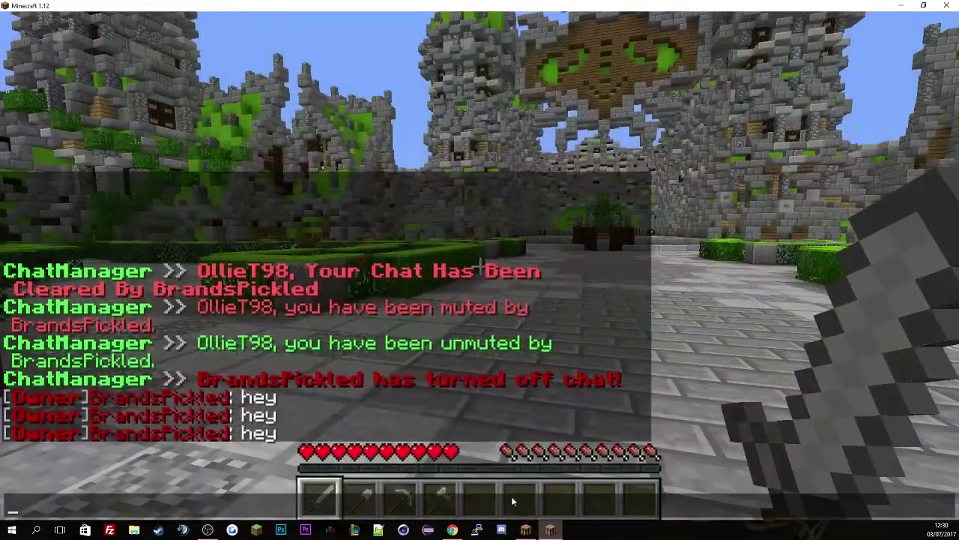
pyautogui.press('Escape')
pyautogui.write('th')
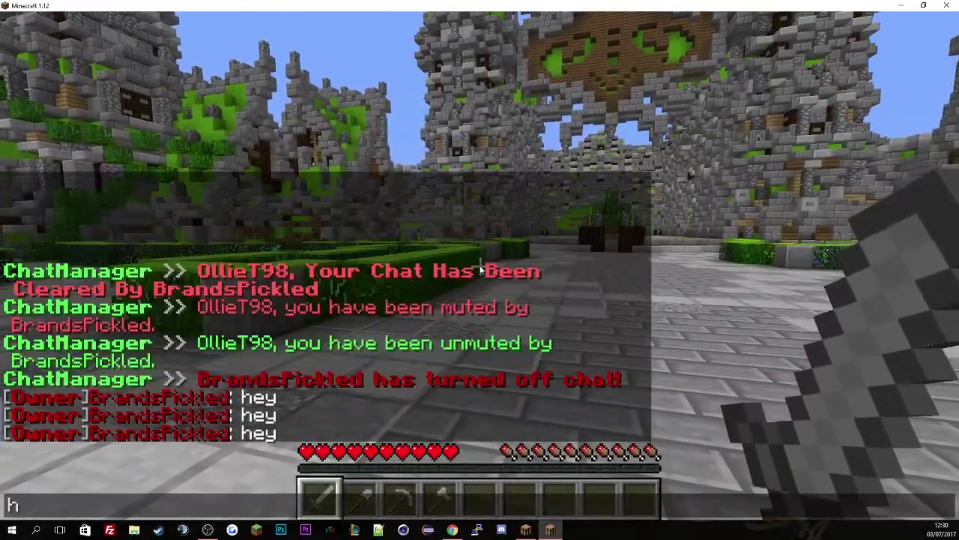
pyautogui.press('Return')
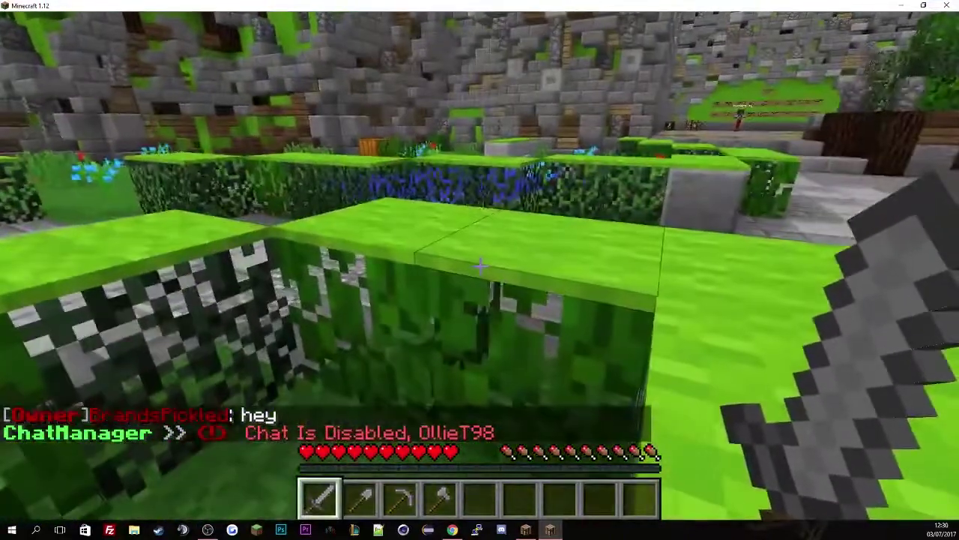
# Return to the admin's Minecraft window and turn the server chat back on with the /chat on command.
pyautogui.press('t')
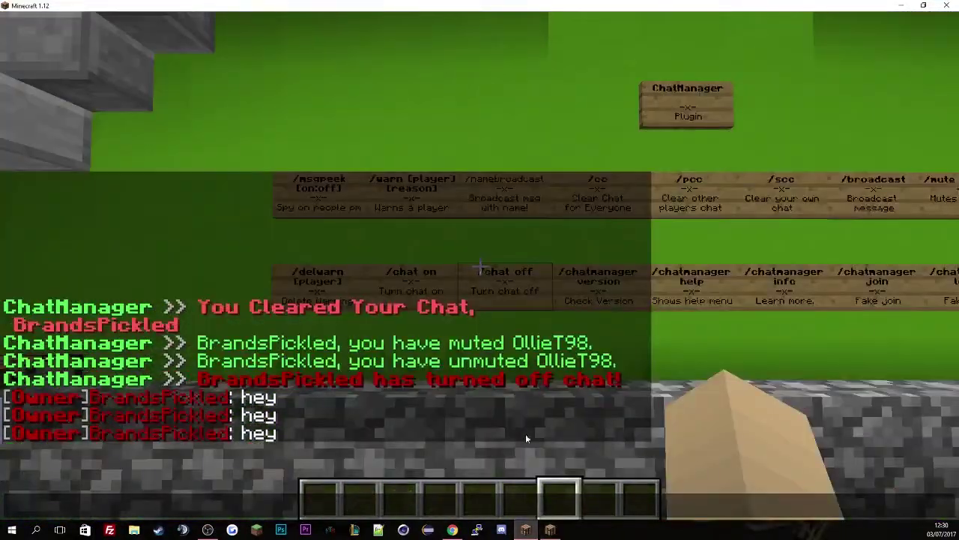
pyautogui.press('Up')
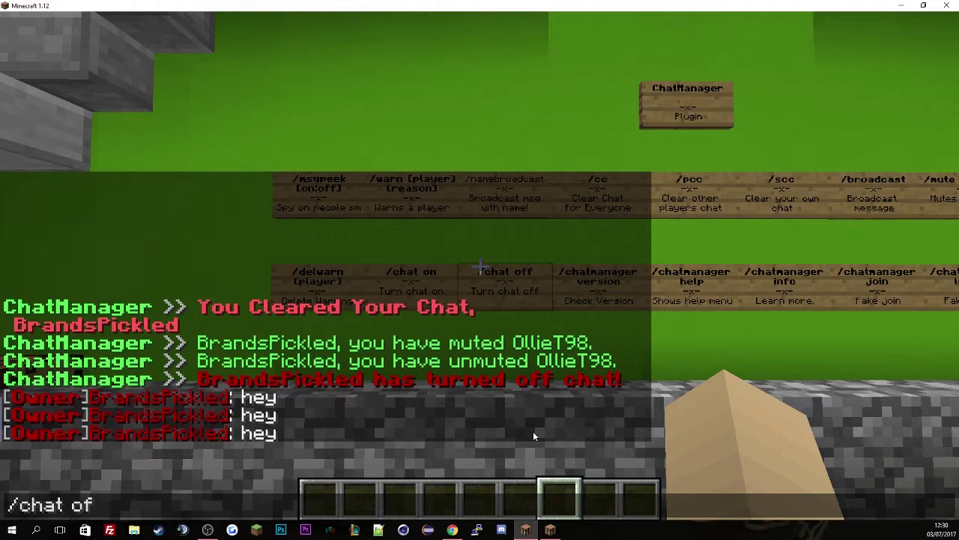
pyautogui.press('BackSpace')
pyautogui.write('n')
pyautogui.press('Return')
# Send "aa" in chat as the admin and "hey" from the second player's Minecraft window.
pyautogui.press('t')
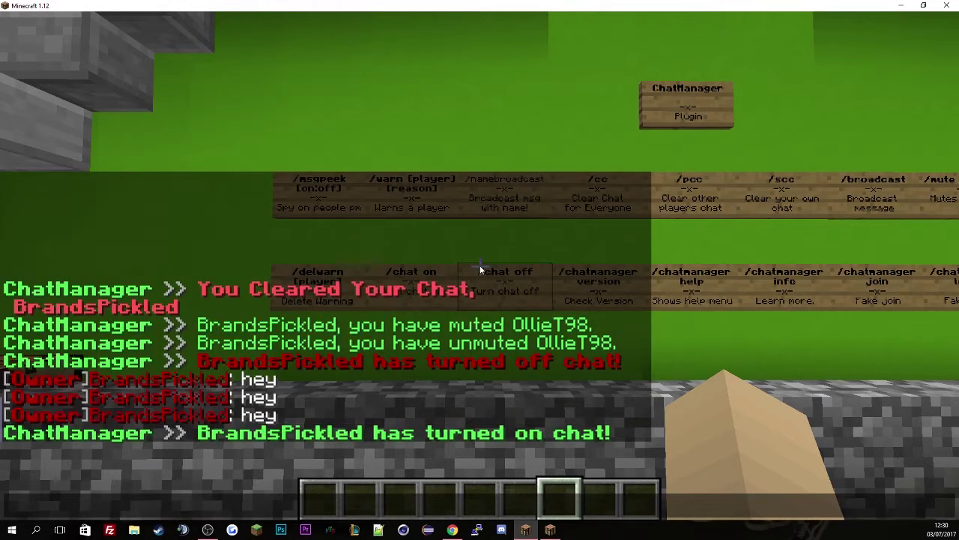
pyautogui.write('aa')
pyautogui.press('Return')
pyautogui.press('t')
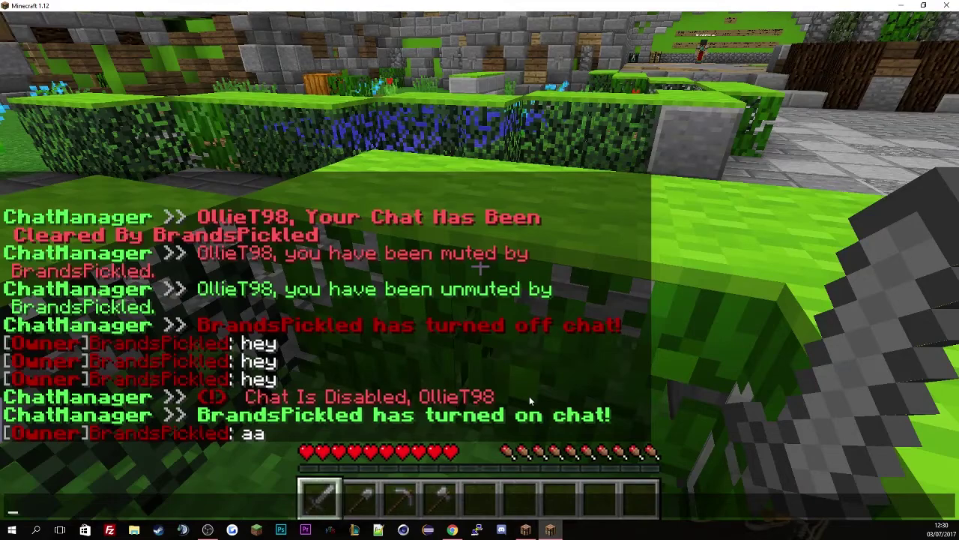
pyautogui.write('hey')
pyautogui.press('Return')
# Go back to the admin's Minecraft window and check the plugin version with /chatmanager version.
pyautogui.press('t')
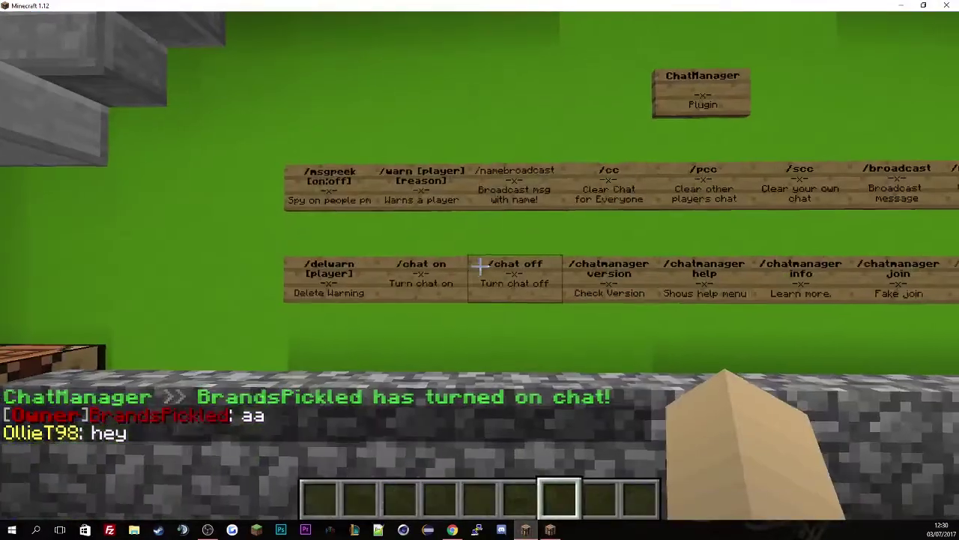
pyautogui.write('wt')
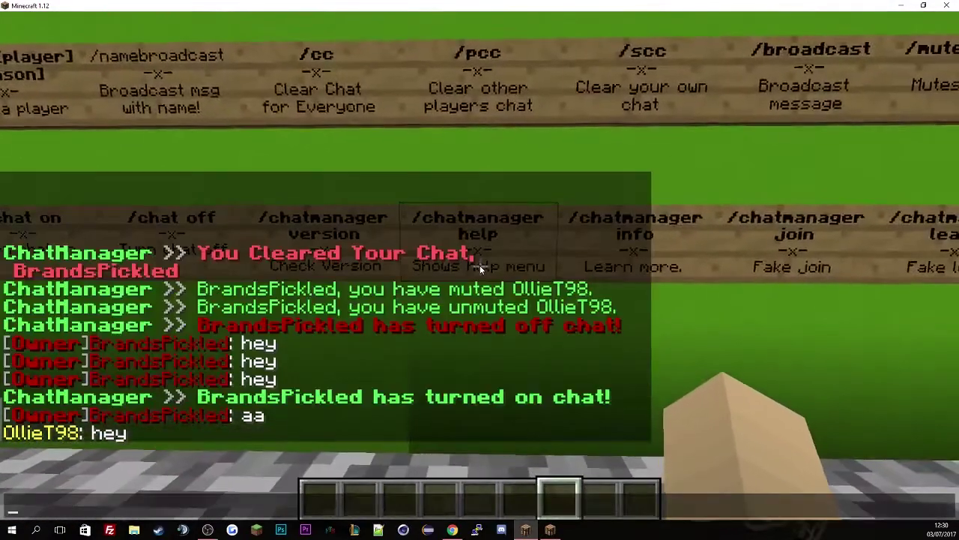
pyautogui.write('aa')
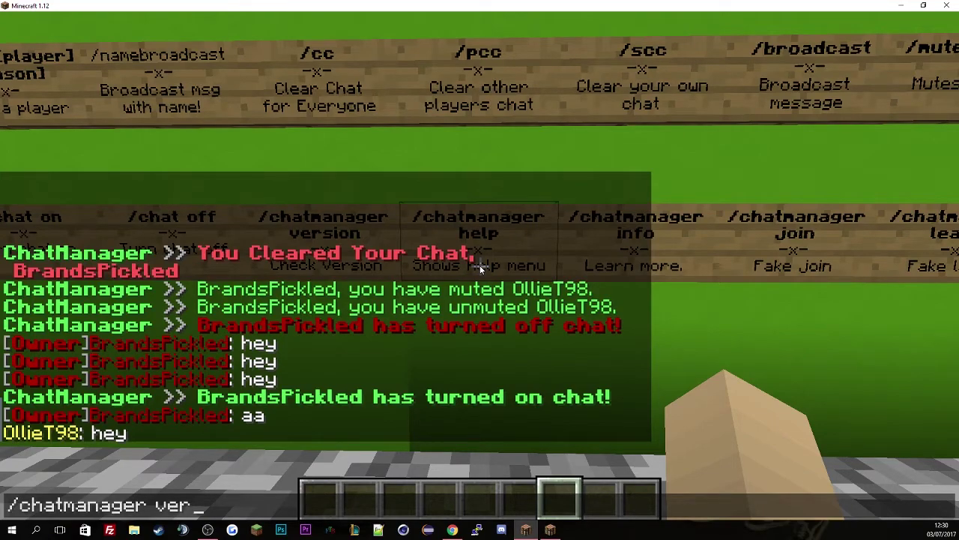
pyautogui.press('Return')
# Show the plugin's help with /chatmanager help, read through the command list and close the chat.
pyautogui.press('s')
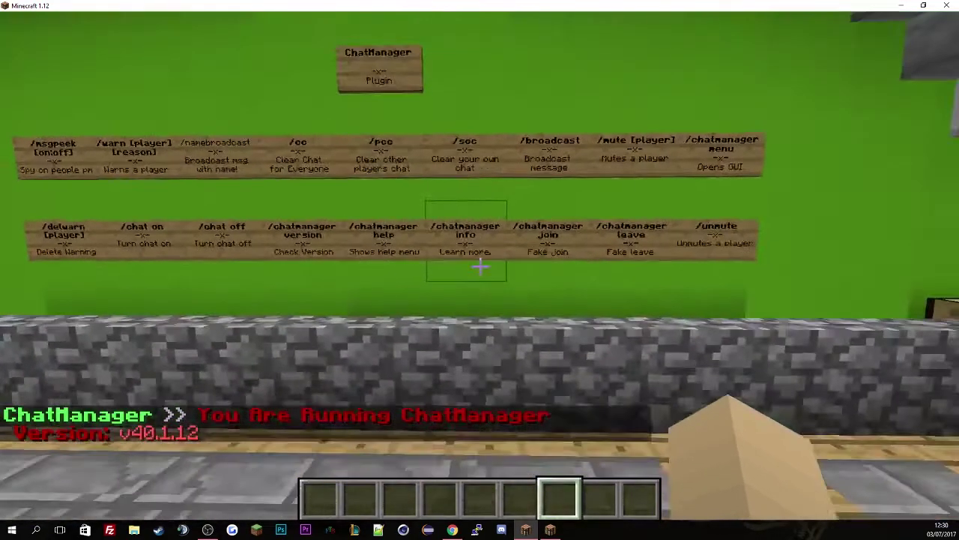
pyautogui.press('w')
pyautogui.press('s')
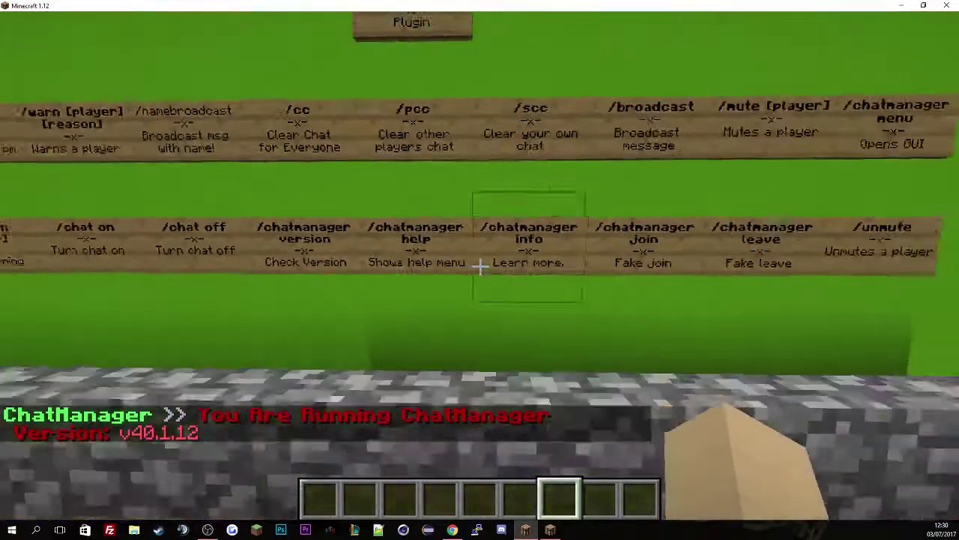
pyautogui.press('w')
pyautogui.press('t')
pyautogui.press('Up')
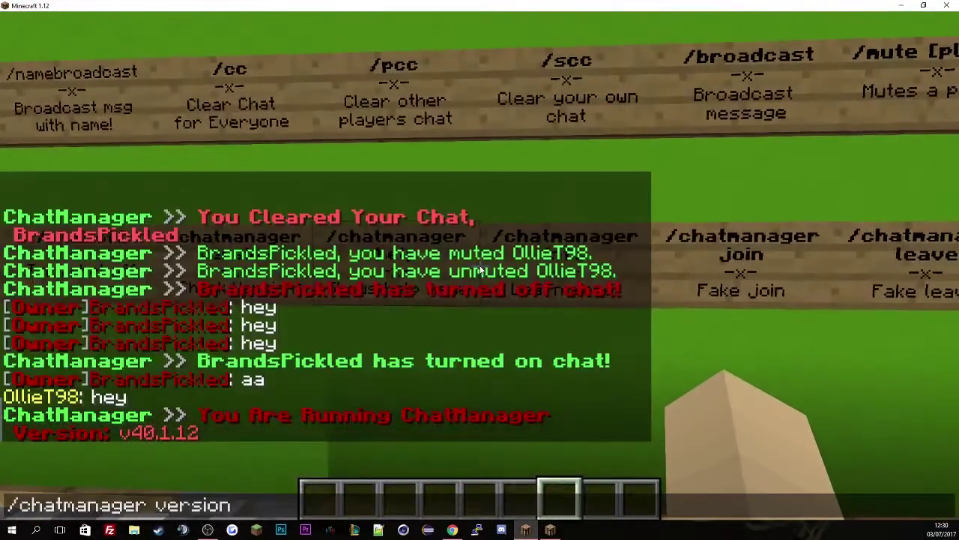
pyautogui.press('BackSpace')
pyautogui.press('BackSpace')
pyautogui.press('BackSpace')
pyautogui.press('BackSpace')
pyautogui.press('BackSpace')
pyautogui.press('BackSpace')
pyautogui.press('BackSpace')
pyautogui.write('h')
pyautogui.press('Return')
pyautogui.press('s')
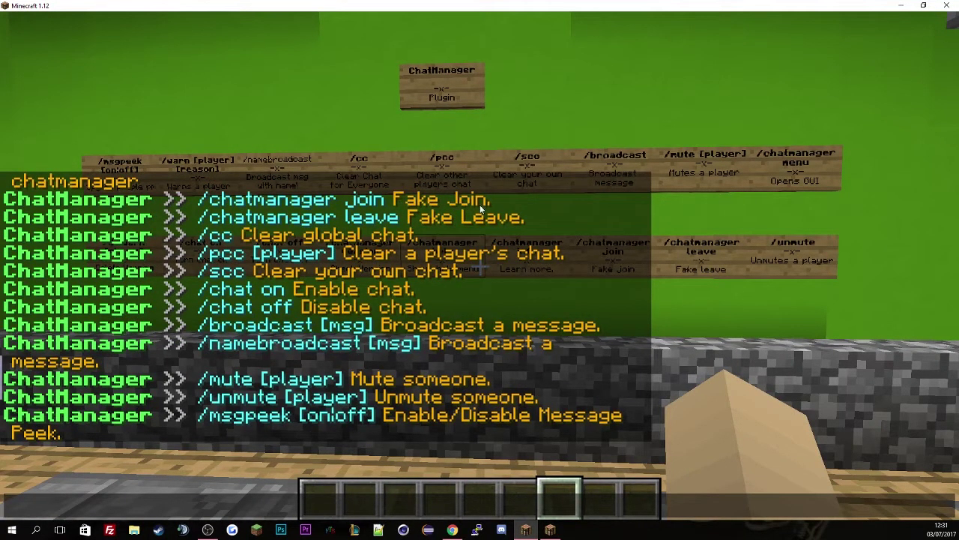
pyautogui.press('Escape')
# Run /chatmanager info, read the plugin details in the chat and close it.
pyautogui.press('w')
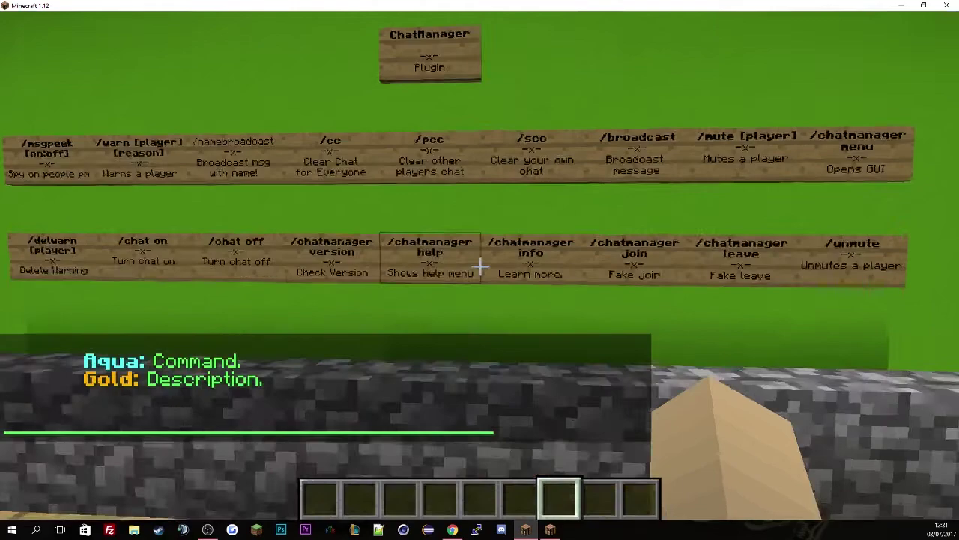
pyautogui.press('s')
pyautogui.press('t')
pyautogui.press('Up')
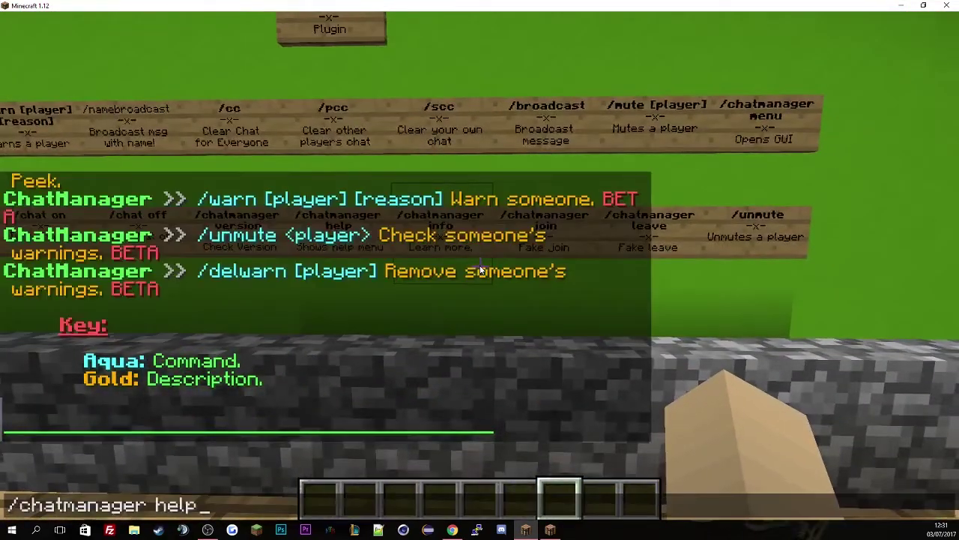
pyautogui.press('BackSpace')
pyautogui.press('BackSpace')
pyautogui.press('BackSpace')
pyautogui.press('BackSpace')
pyautogui.write('i')
pyautogui.press('Return')
pyautogui.press('w')
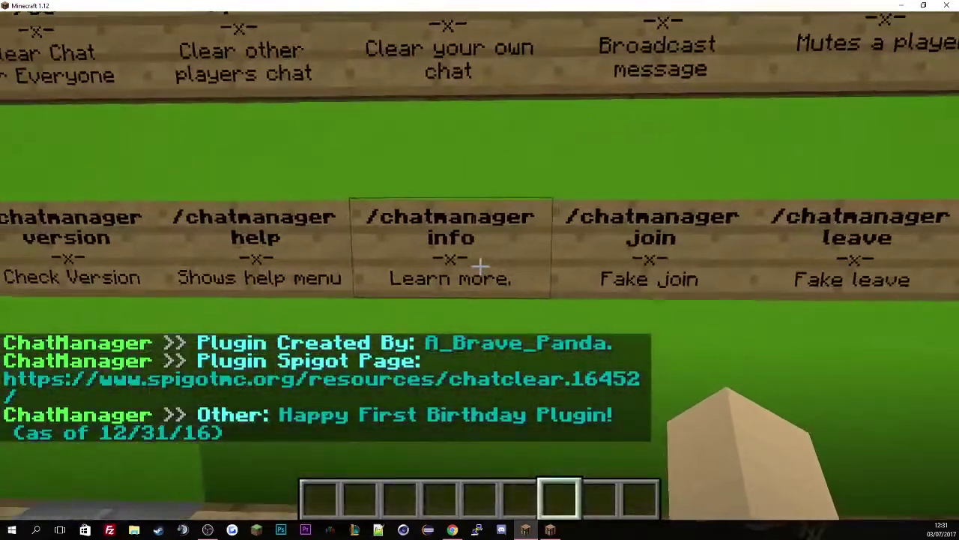
pyautogui.press('s')
pyautogui.press('t')
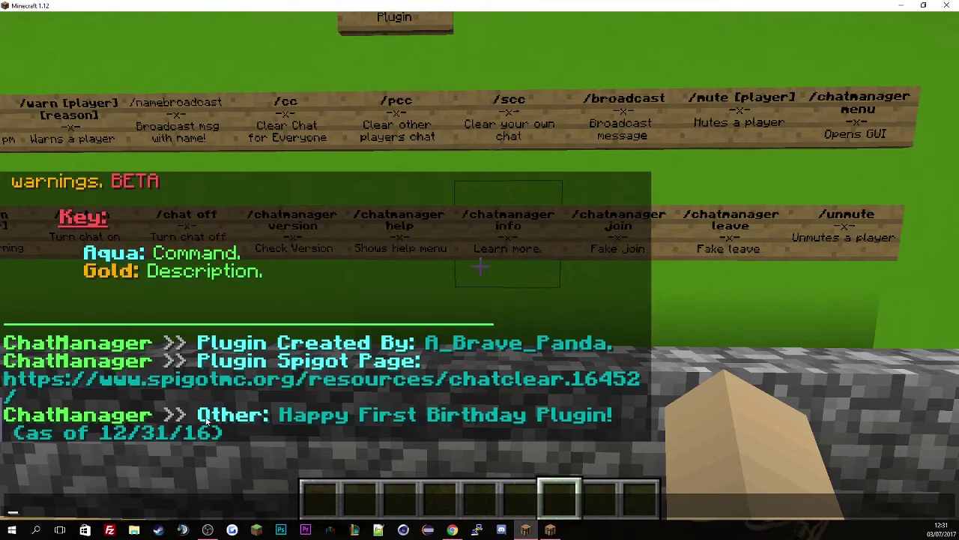
pyautogui.press('Escape')
# Announce a fake join for the admin with the /chatmanager join command.
pyautogui.press('w')
pyautogui.press('s')
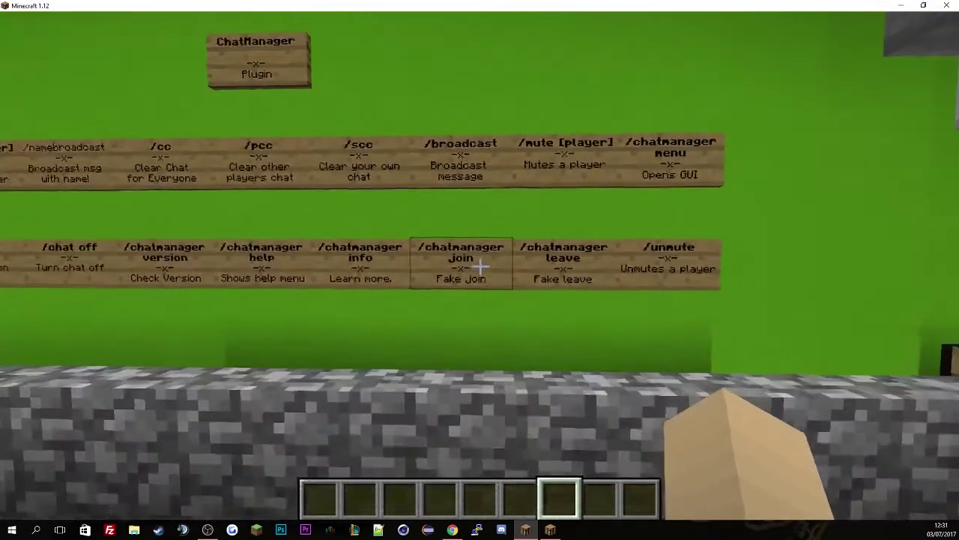
pyautogui.press('w')
pyautogui.press('t')
pyautogui.press('Up')
pyautogui.write('join')
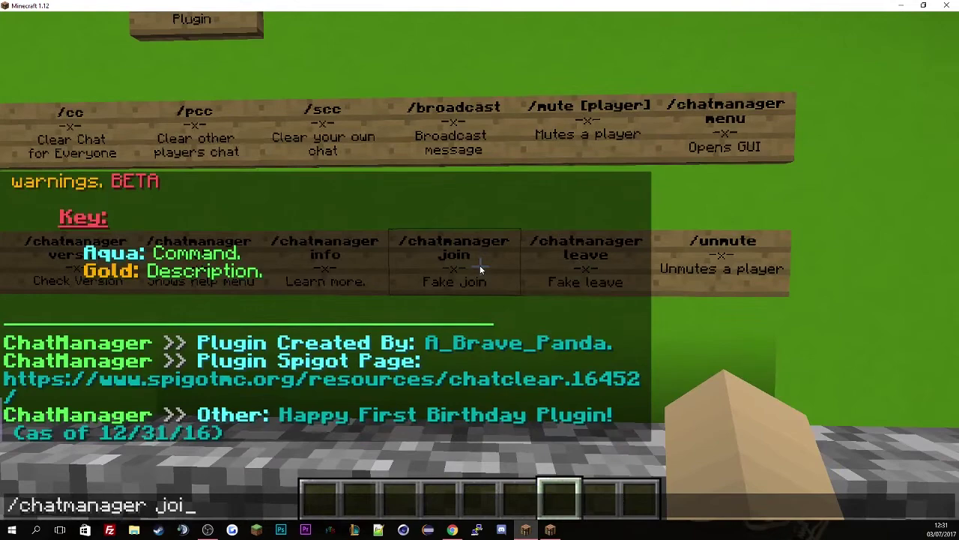
pyautogui.press('Return')
# Check the fake join notice in the second player's Minecraft window.
pyautogui.press('s')
pyautogui.press('t')
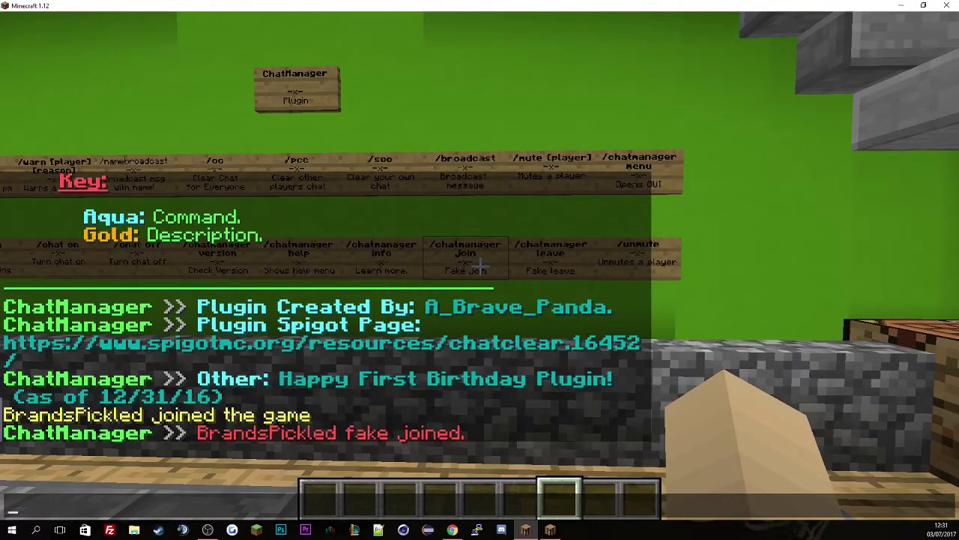
pyautogui.click(549, 528)
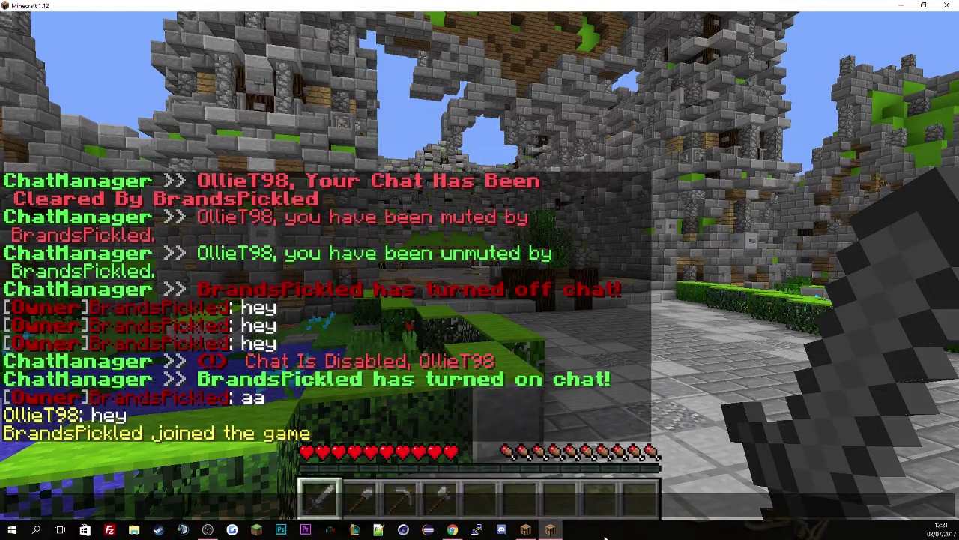
pyautogui.press('Escape')
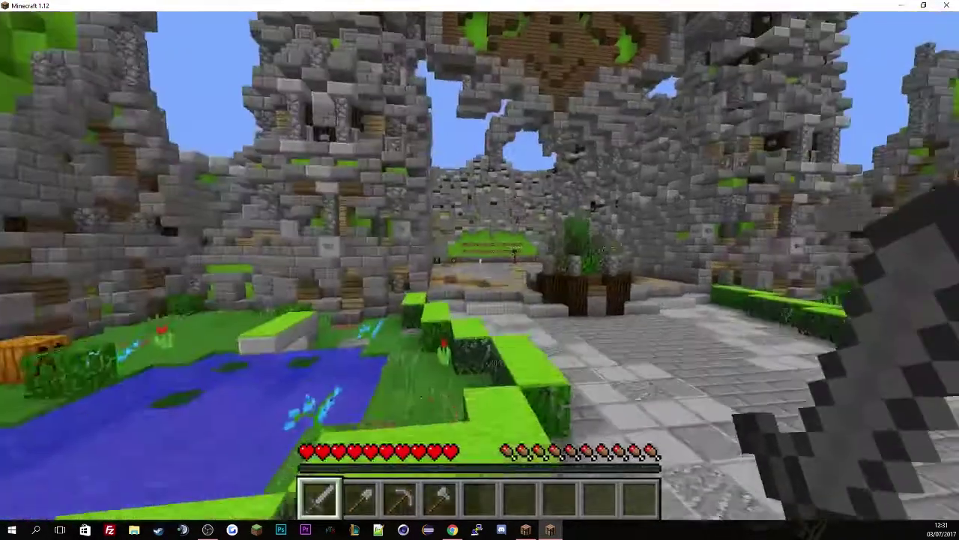
pyautogui.press('t')
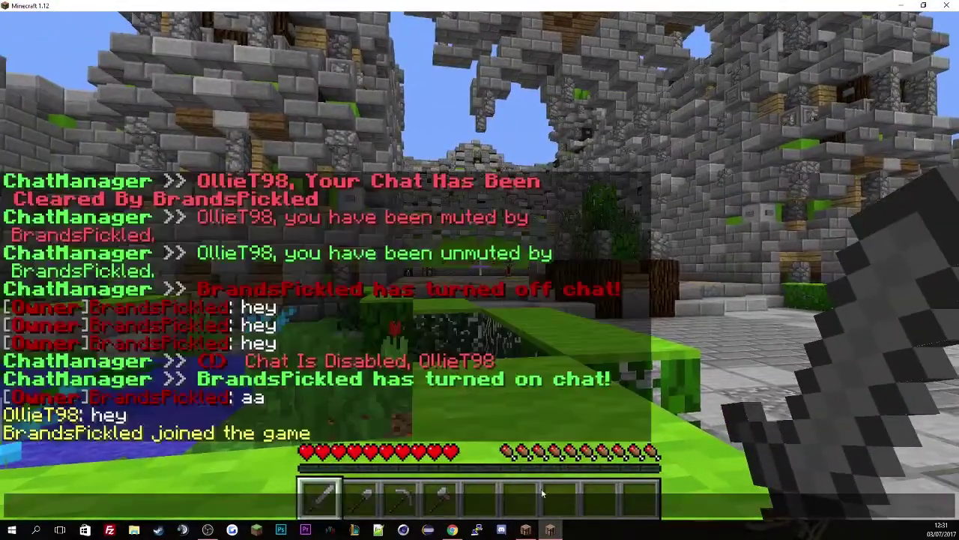
# Return to the admin's Minecraft window, edit the previous command into /chatmanager leave and send it.
pyautogui.click(528, 529)
pyautogui.press('Up')
pyautogui.press('BackSpace')
pyautogui.press('BackSpace')
pyautogui.press('BackSpace')
pyautogui.press('BackSpace')
pyautogui.write('leave')
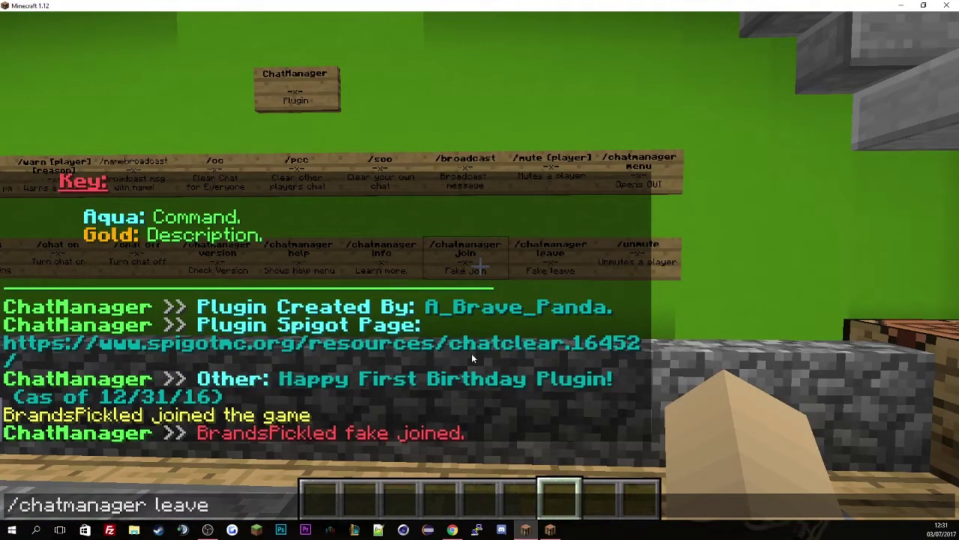
pyautogui.press('Return')
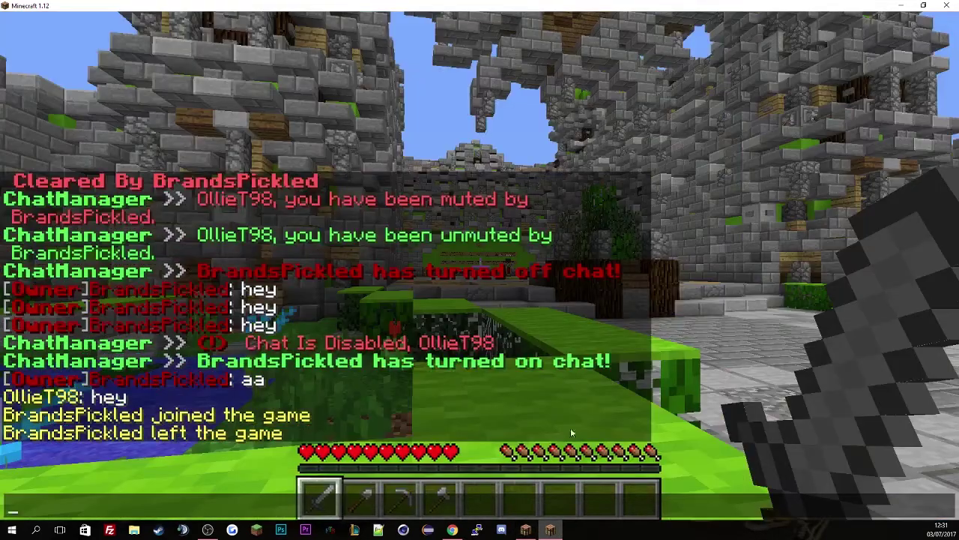
# Check the fake leave notice in the second player's Minecraft window and return to the admin's game view.
pyautogui.press('Escape')
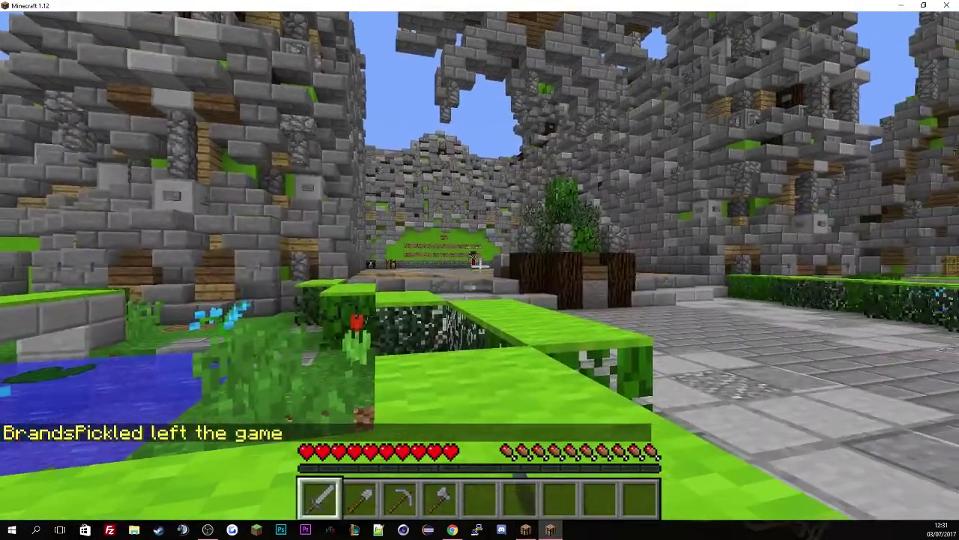
pyautogui.press('t')
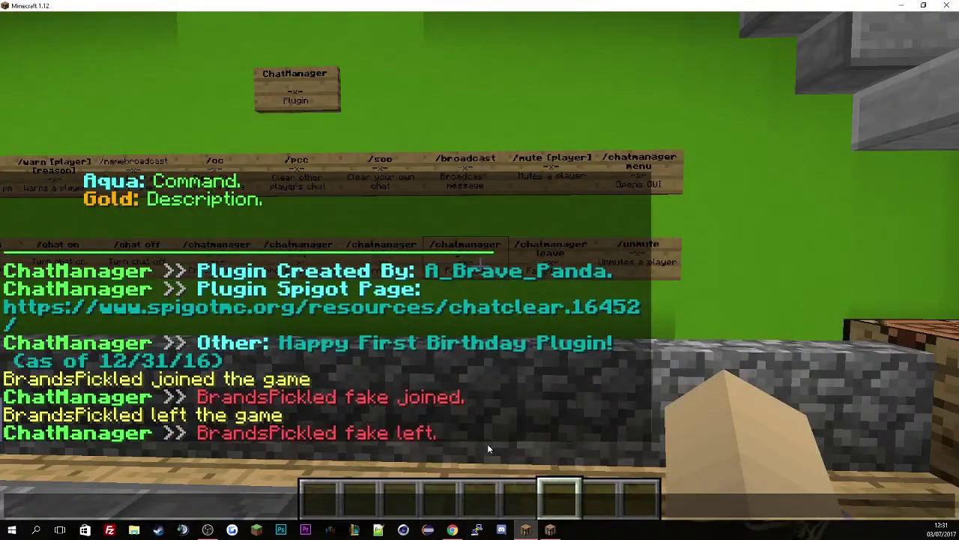
pyautogui.press('Escape')
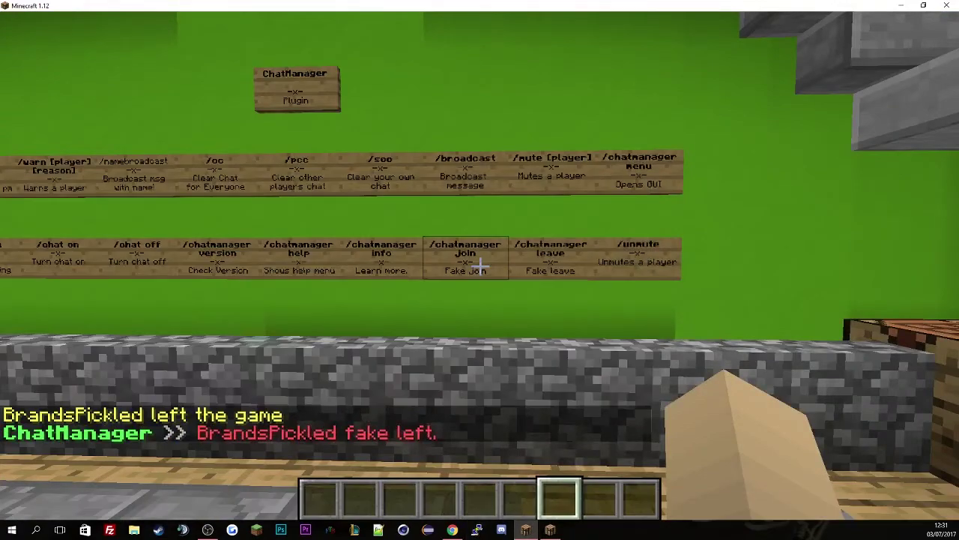
# Open the plugin's GUI with the /chatmanager menu command.
pyautogui.press('w')
pyautogui.press('s')
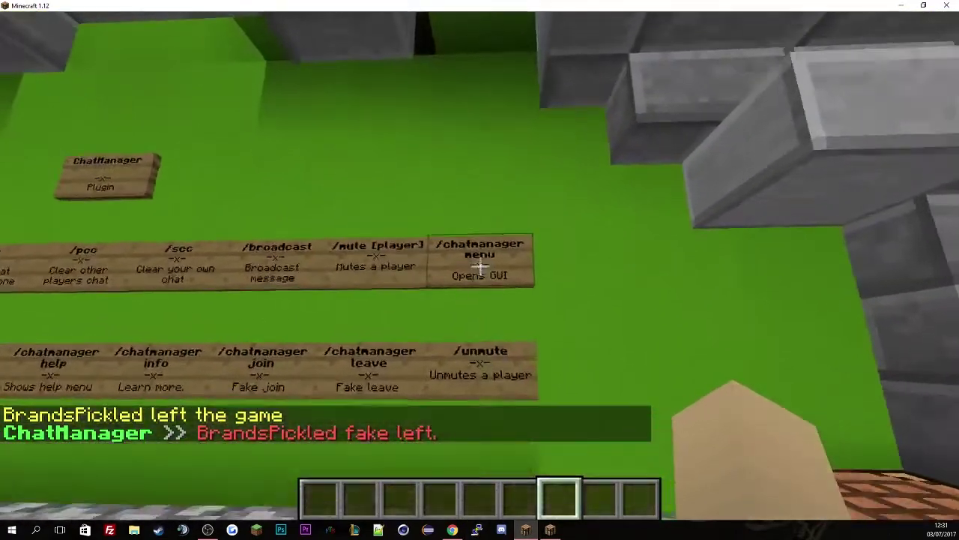
pyautogui.press('t')
pyautogui.press('Up')
pyautogui.press('BackSpace')
pyautogui.press('BackSpace')
pyautogui.press('BackSpace')
pyautogui.press('BackSpace')
pyautogui.press('BackSpace')
pyautogui.press('BackSpace')
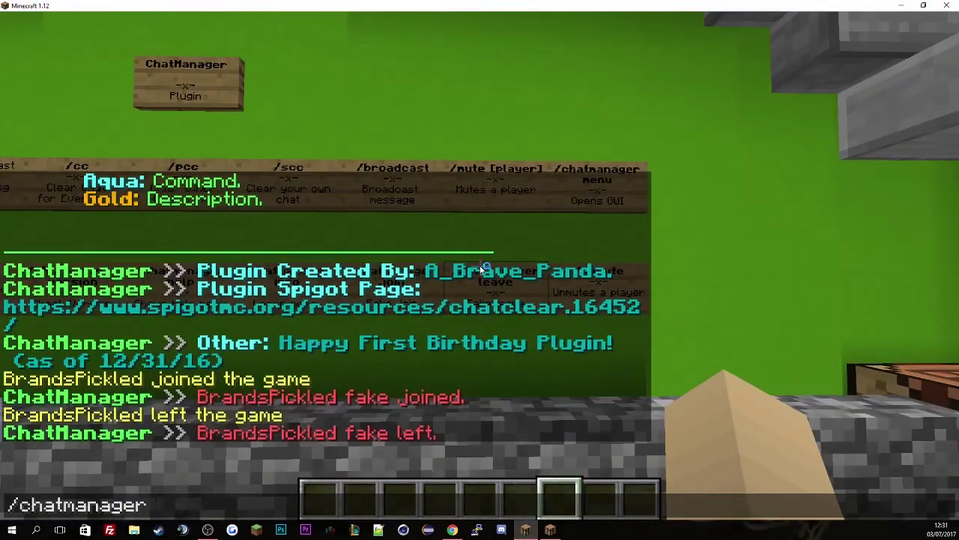
pyautogui.write('menu')
pyautogui.press('Return')
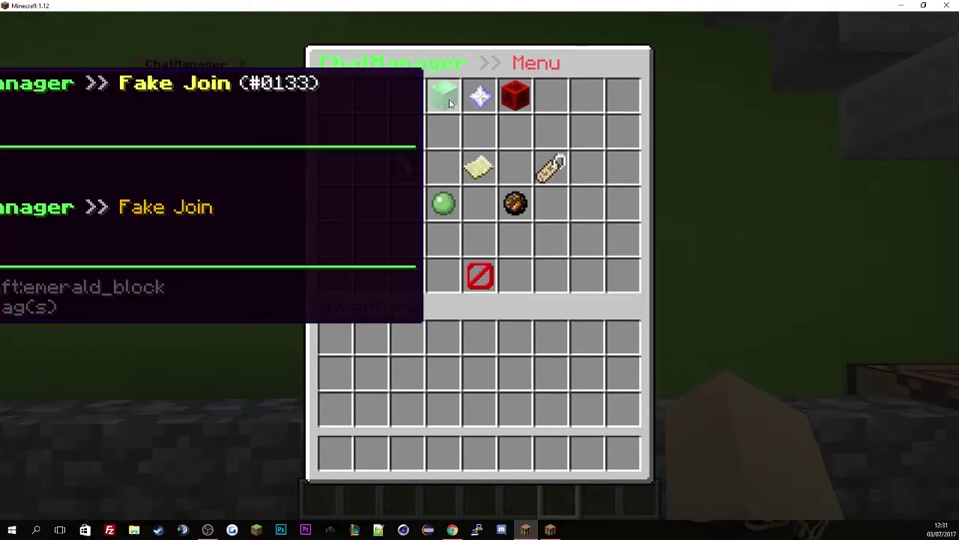
# Trigger Fake Join from the ChatManager menu and open the chat to check the join notice.
pyautogui.click(443, 94)
pyautogui.press('s')
pyautogui.press('t')
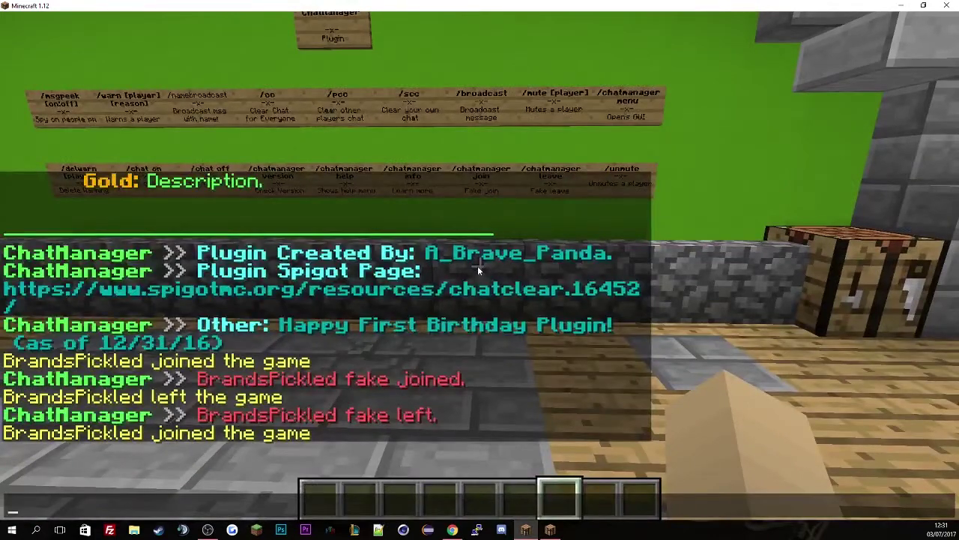
# Switch to Chrome, open the ChatManager SpigotMC page and highlight the plugin's name and version.
pyautogui.press('Escape')
pyautogui.press('s')
pyautogui.press('t')
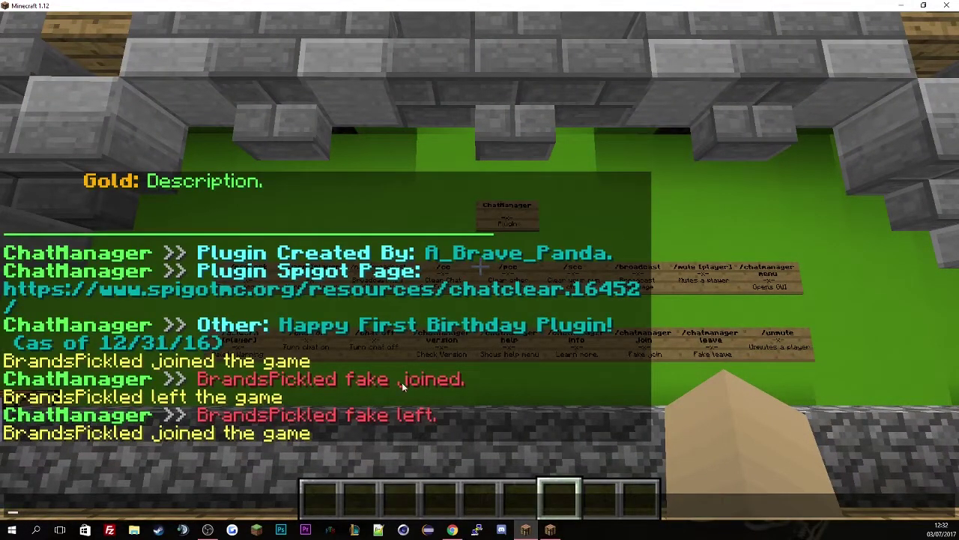
pyautogui.click(452, 530)
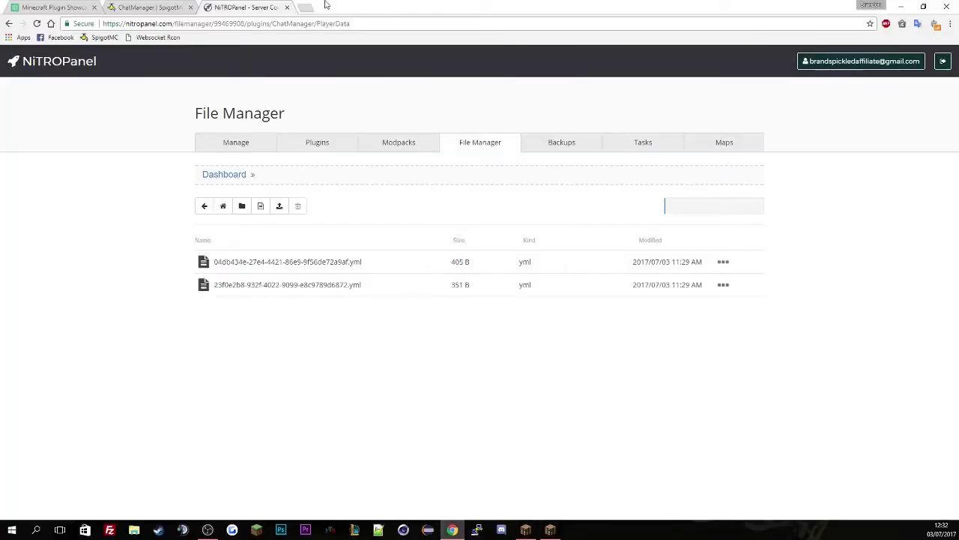
pyautogui.click(183, 7)
pyautogui.scroll(-1, 315, 210)
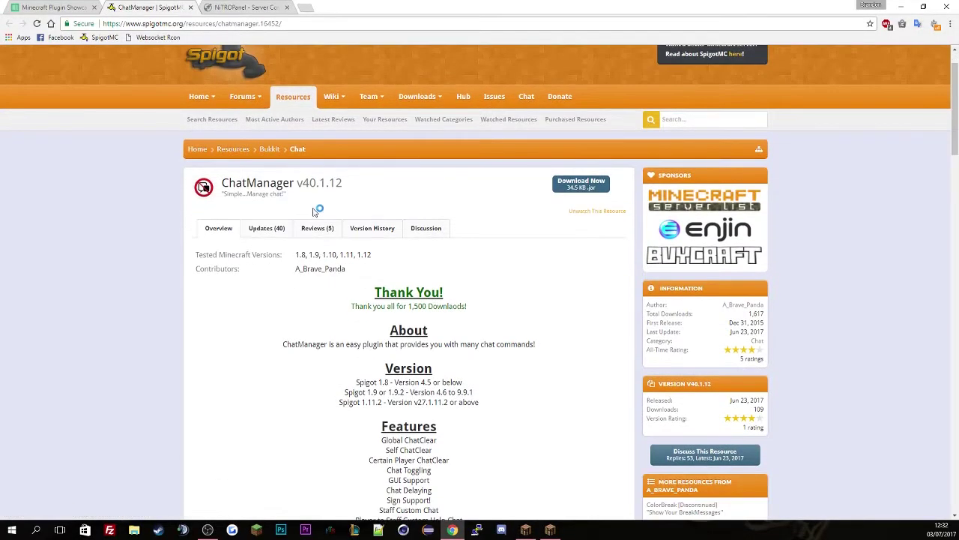
pyautogui.moveTo(223, 183); pyautogui.dragTo(366, 187)
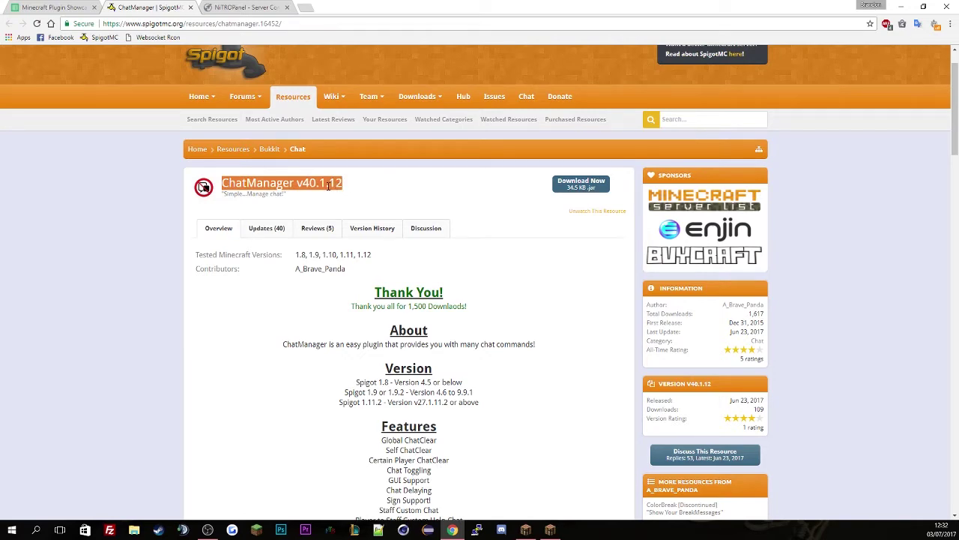
pyautogui.click(329, 186)
# Highlight the Features list on the plugin page, from Global ChatClear to AntiSwear.
pyautogui.scroll(-3, 388, 341)
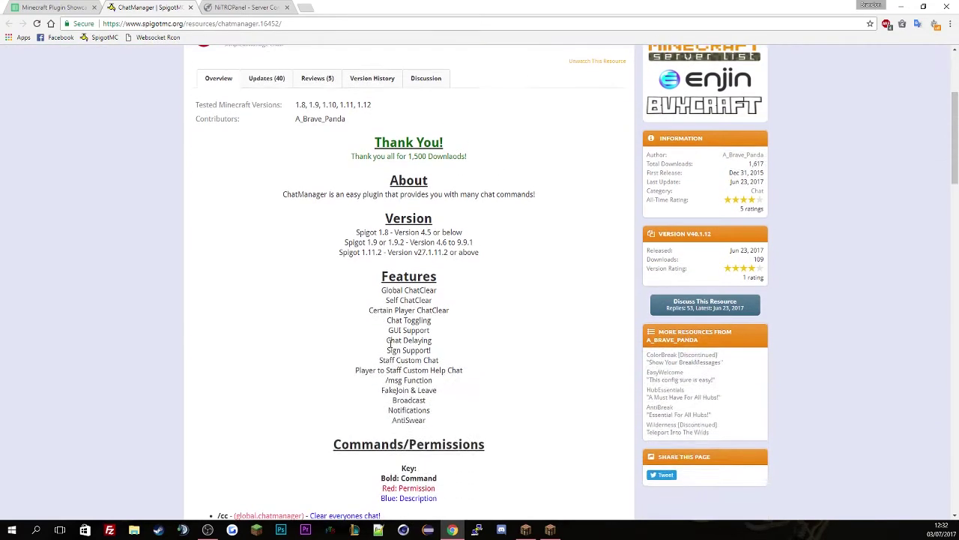
pyautogui.moveTo(381, 294); pyautogui.dragTo(455, 417)
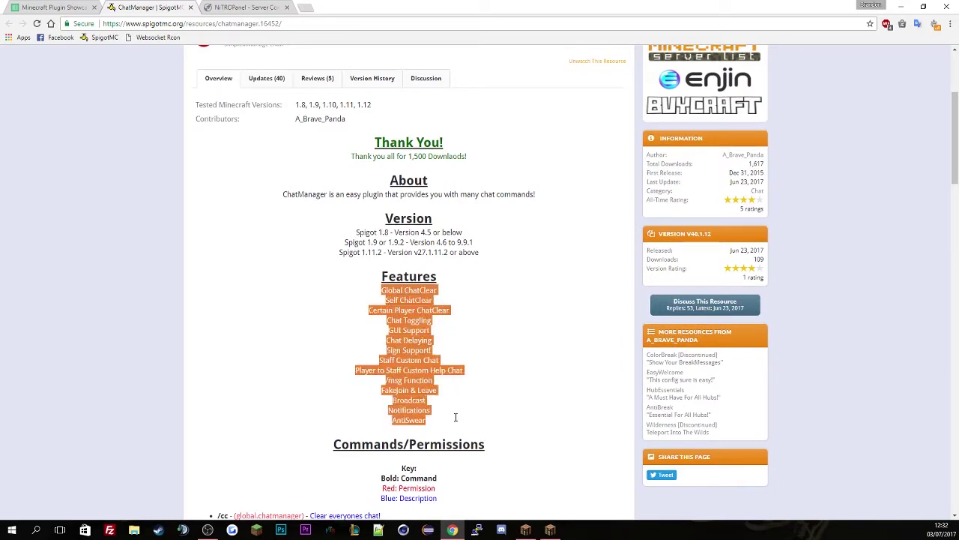
pyautogui.click(454, 424)
# Switch to the second player's Minecraft window and send "list" in chat to test the anti-swear filter.
pyautogui.click(550, 530)
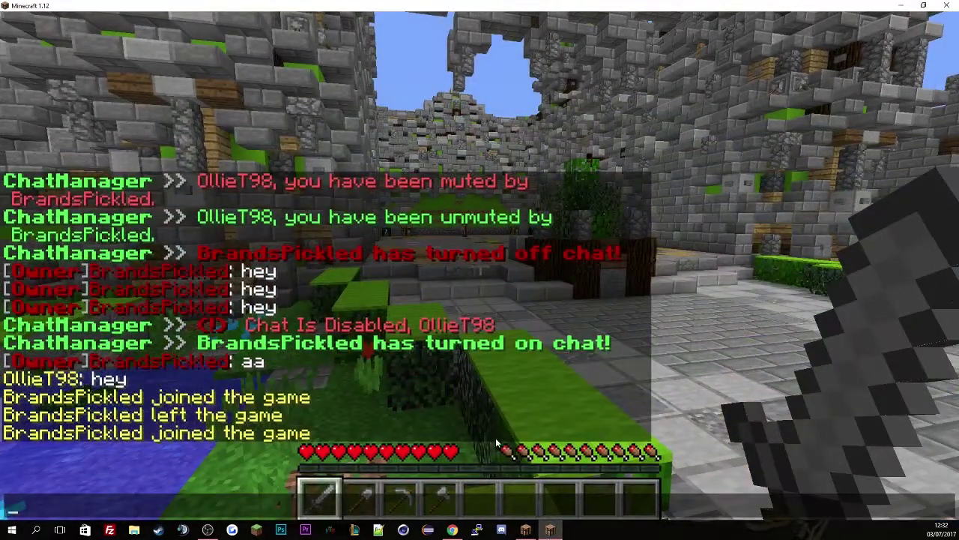
pyautogui.press('Escape')
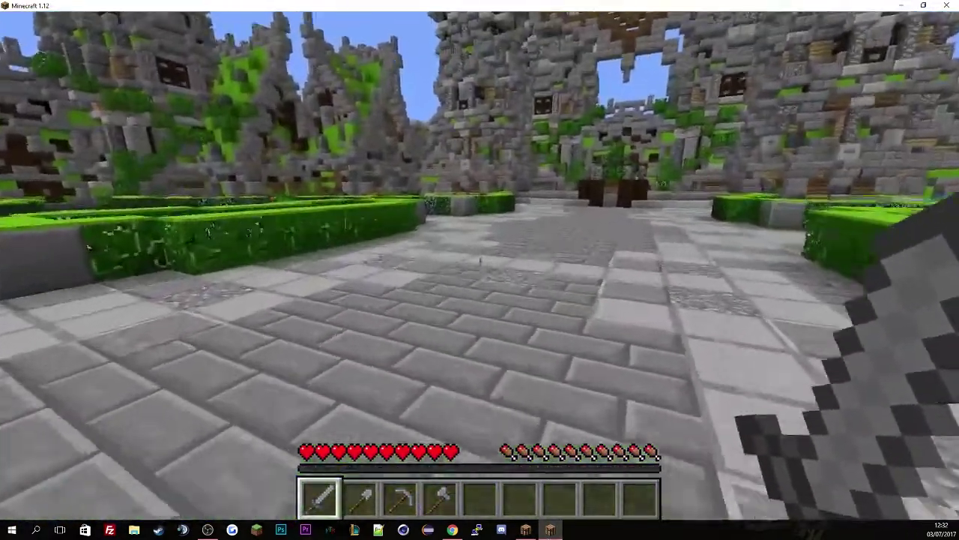
pyautogui.press('t')
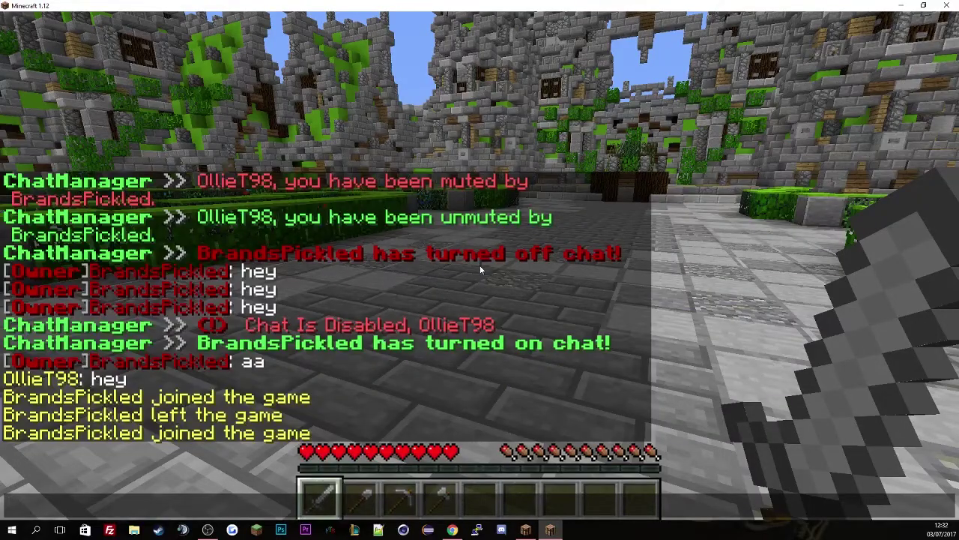
pyautogui.write('list')
pyautogui.press('Return')
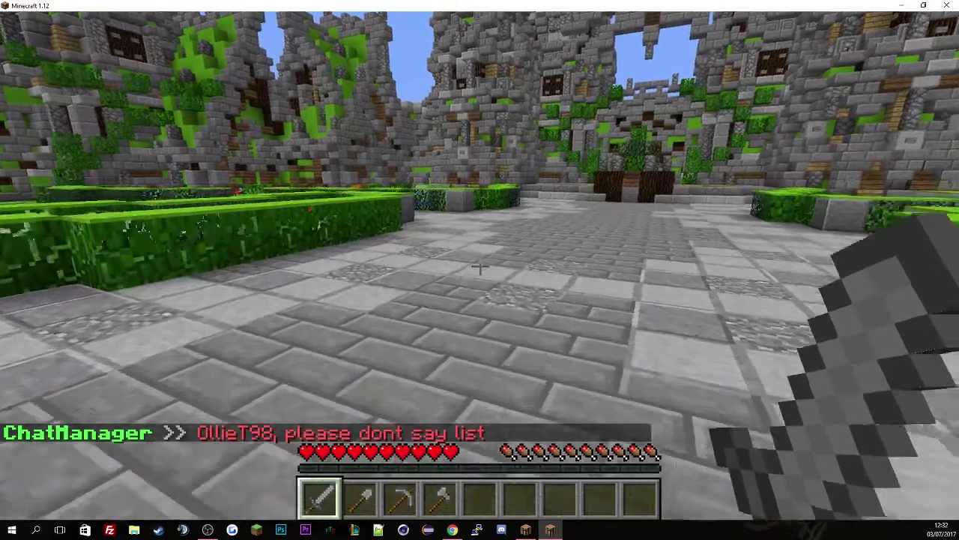
pyautogui.press('w')
pyautogui.press('space')
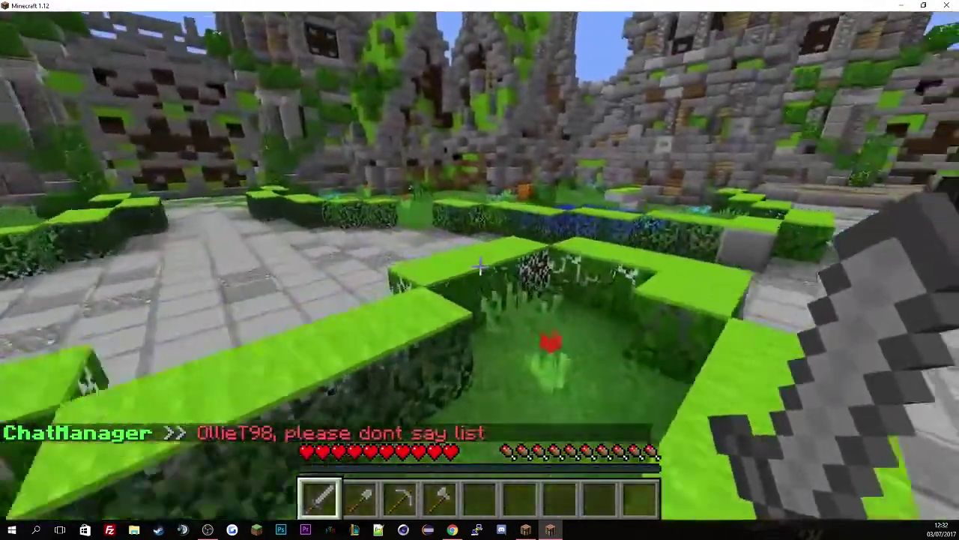
pyautogui.press('w')
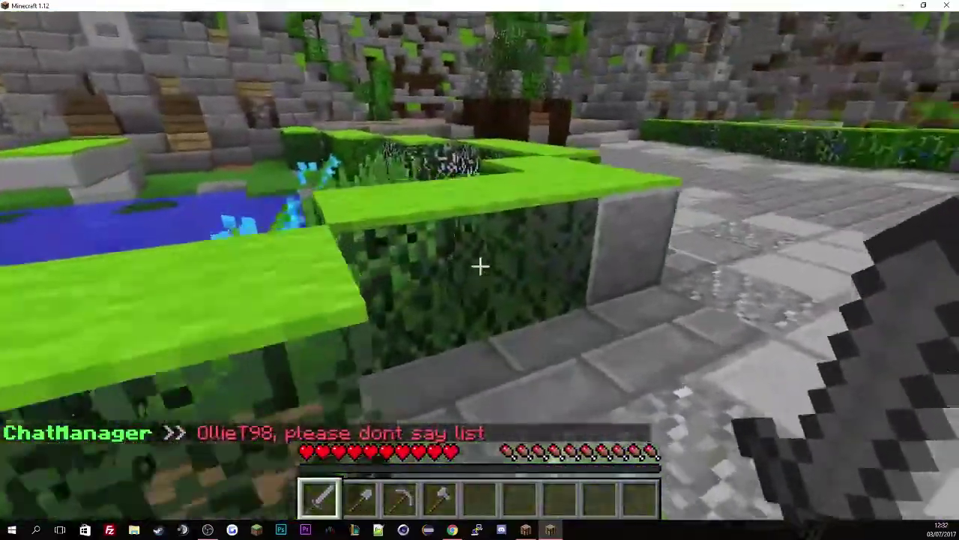
pyautogui.press('space')
pyautogui.press('w')
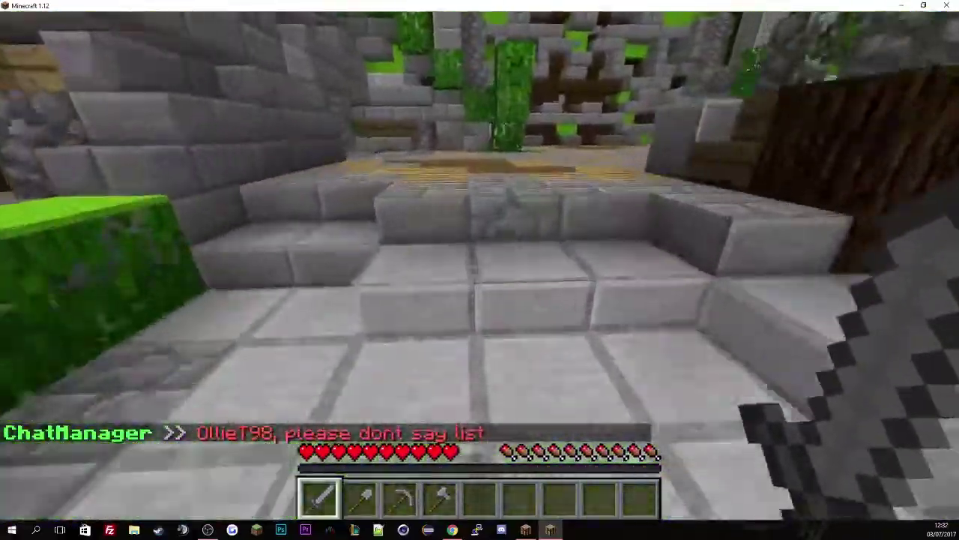
pyautogui.press('w')
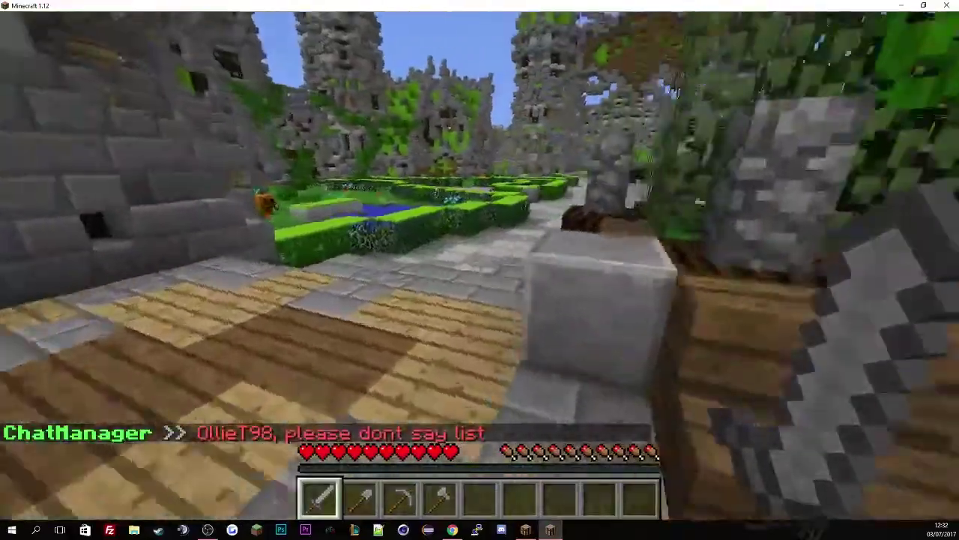
pyautogui.press('w')
pyautogui.press('space')
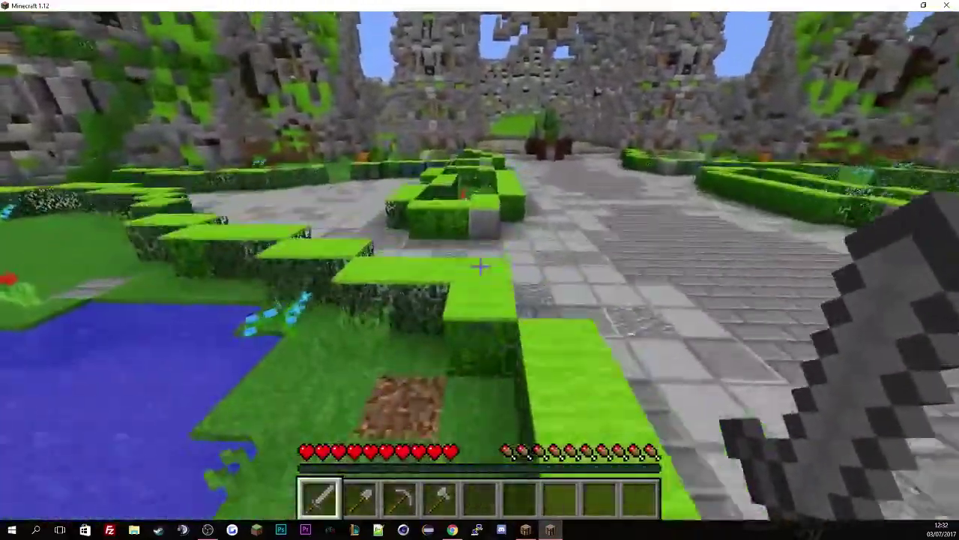
pyautogui.press('w')
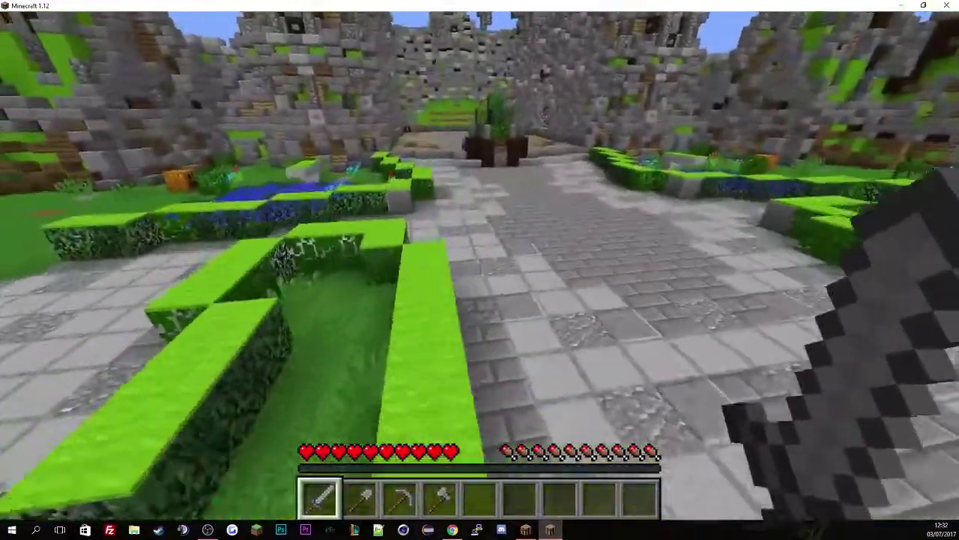
# Return to the plugin page in Chrome and review its features, commands and permissions.
pyautogui.press('t')
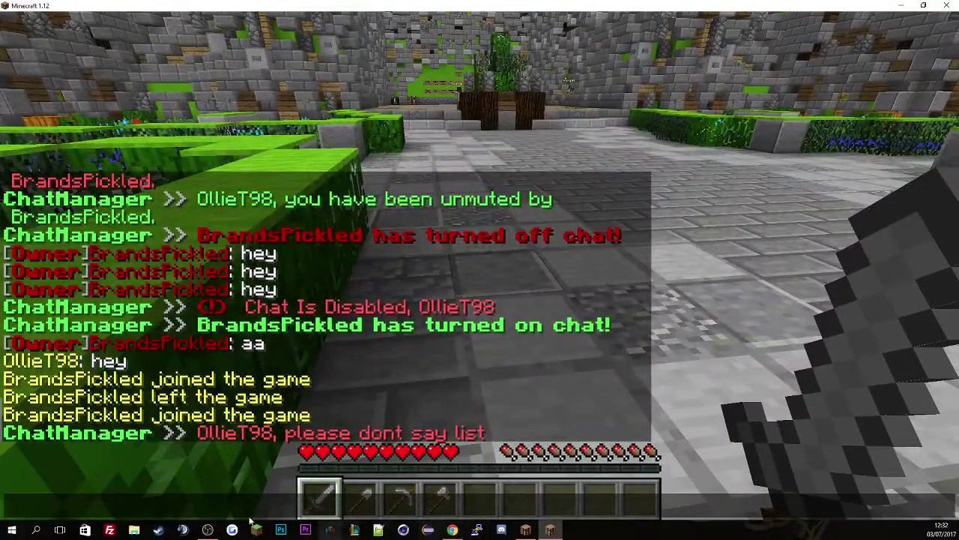
pyautogui.click(452, 530)
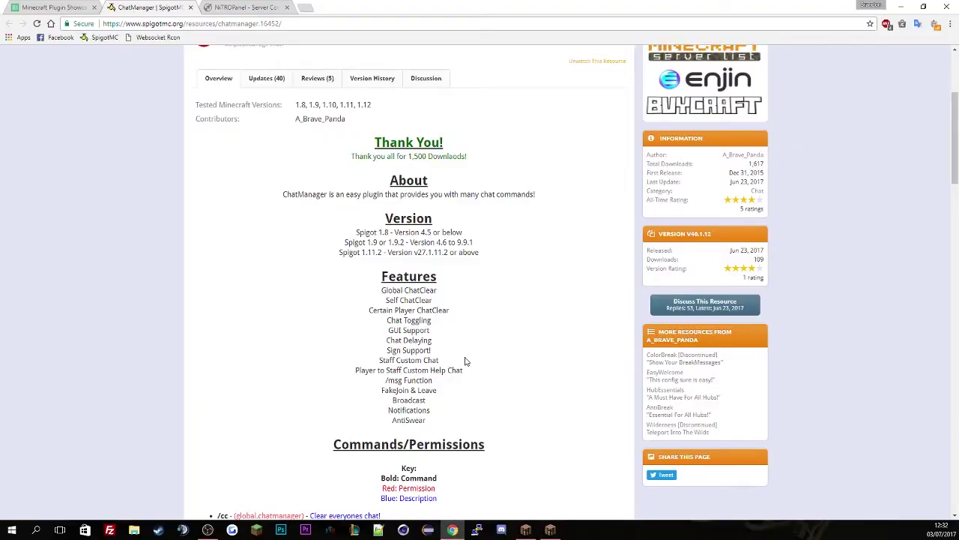
pyautogui.scroll(-2, 440, 335)
pyautogui.moveTo(433, 315); pyautogui.dragTo(379, 188)
pyautogui.scroll(-1, 422, 298)
pyautogui.scroll(-4, 422, 299)
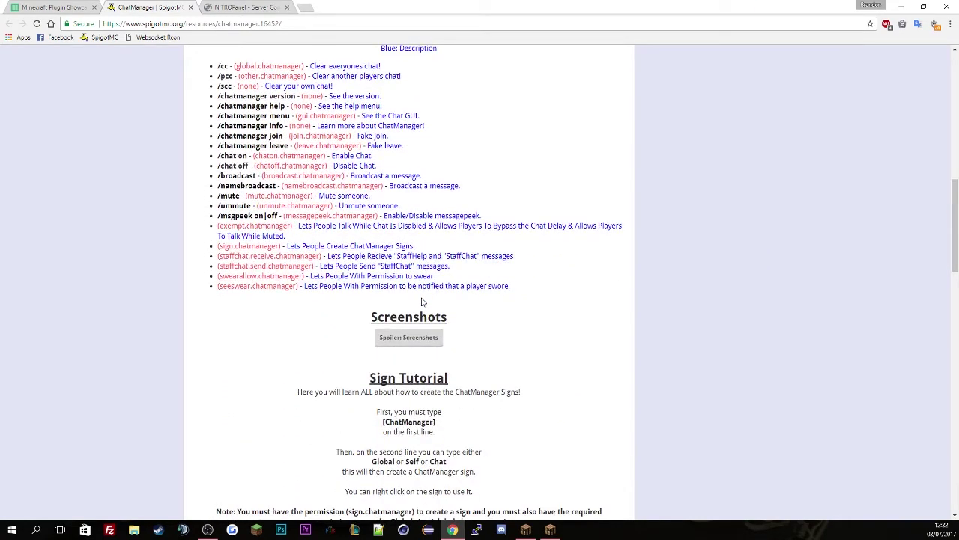
# Expand the Screenshots spoiler on the plugin page and look through the images.
pyautogui.scroll(-1, 422, 301)
pyautogui.click(407, 241)
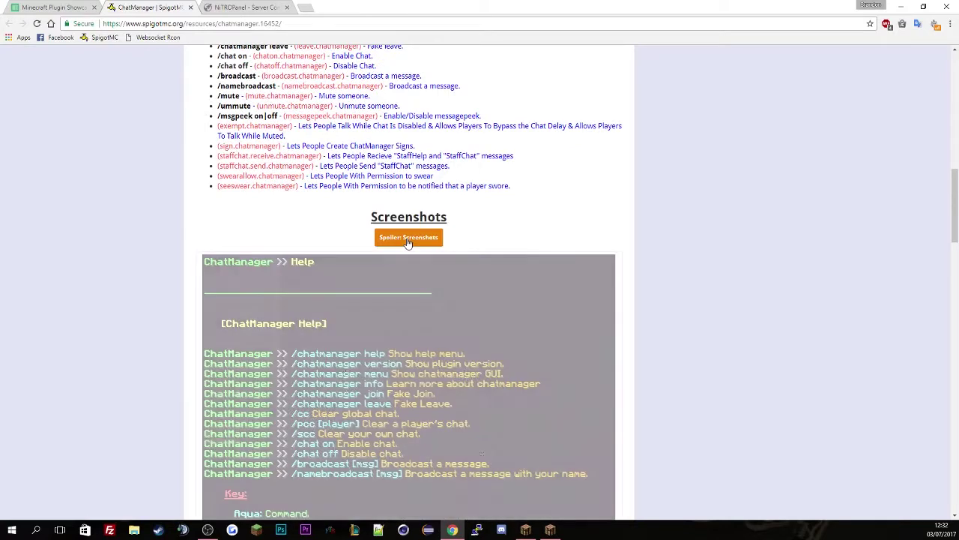
pyautogui.scroll(-6, 407, 242)
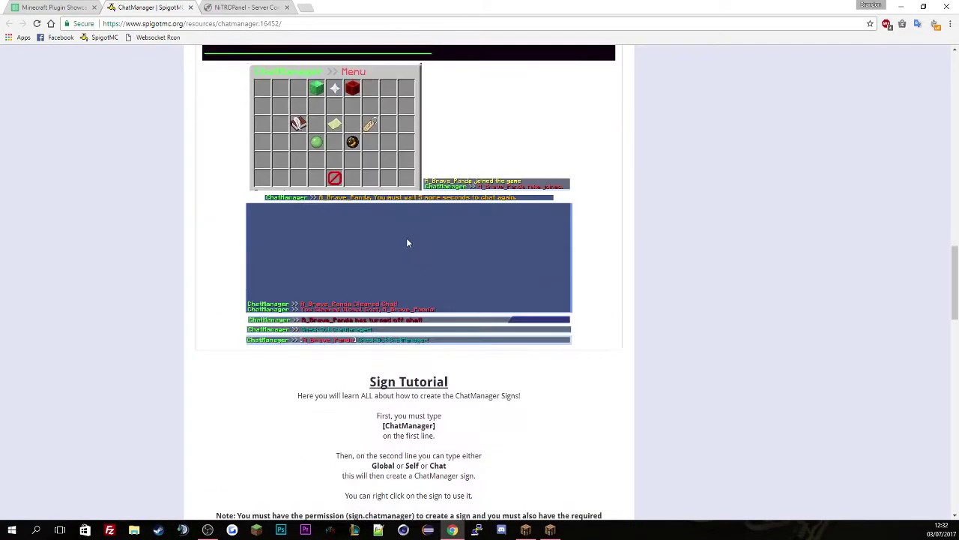
# Read the Sign Tutorial and highlight [ChatManager], the text required on a sign's first line.
pyautogui.scroll(-2, 407, 242)
pyautogui.moveTo(386, 275); pyautogui.dragTo(434, 276)
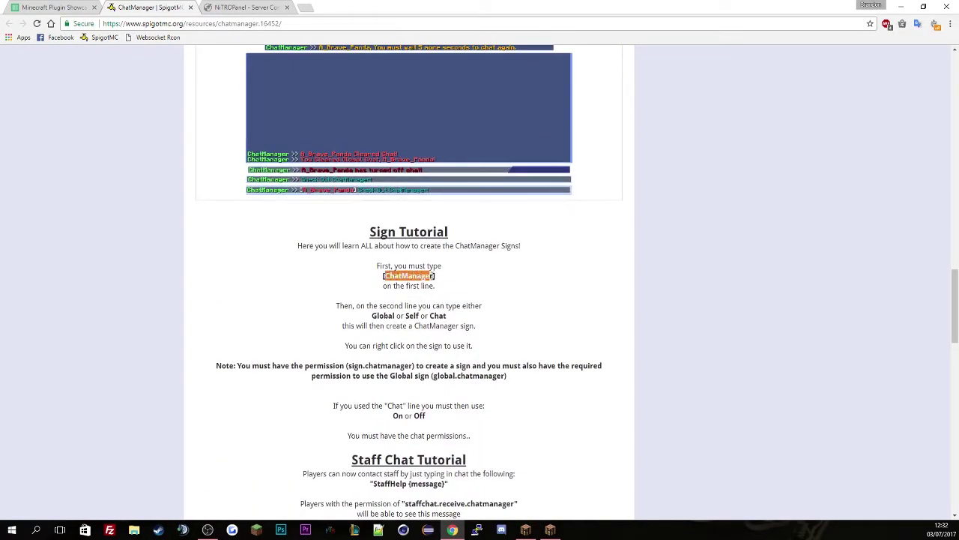
pyautogui.click(437, 278)
pyautogui.moveTo(374, 280); pyautogui.dragTo(440, 277)
# Switch to the admin's Minecraft window and pick a sign from the command board into the hotbar.
pyautogui.click(530, 533)
pyautogui.press('Escape')
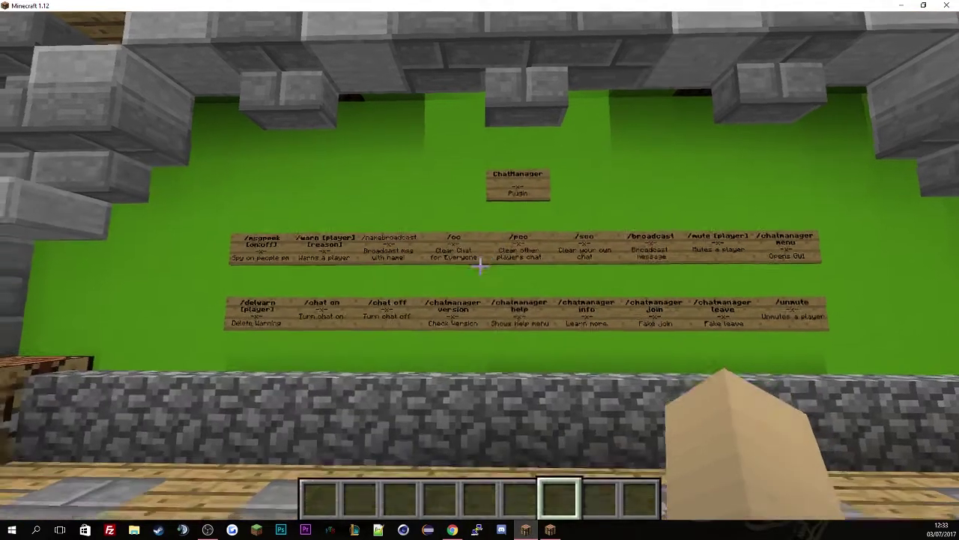
pyautogui.press('w')
pyautogui.middleClick(481, 266)
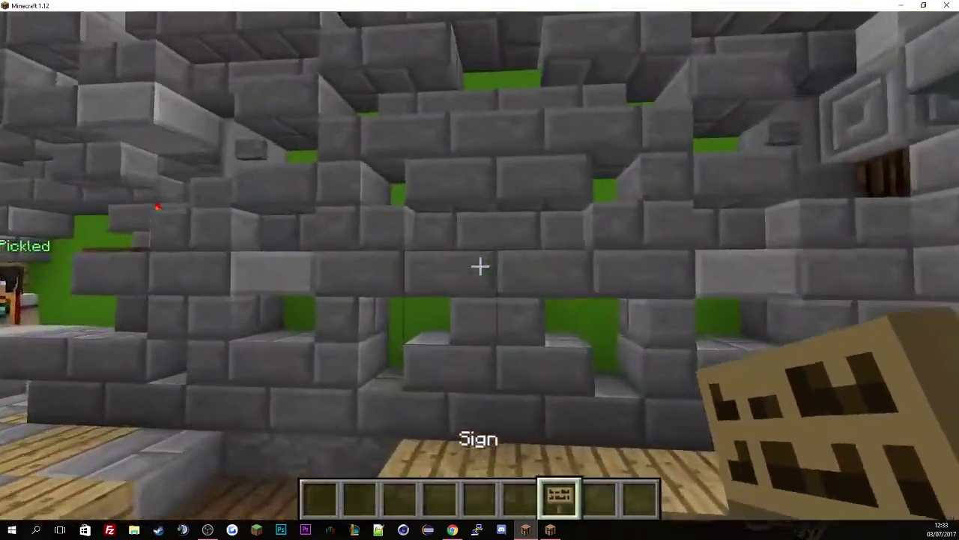
# Place a sign on the stone brick wall with [ChatManager] on line one and Global on line two.
pyautogui.rightClick(479, 266)
pyautogui.write('[Cha')
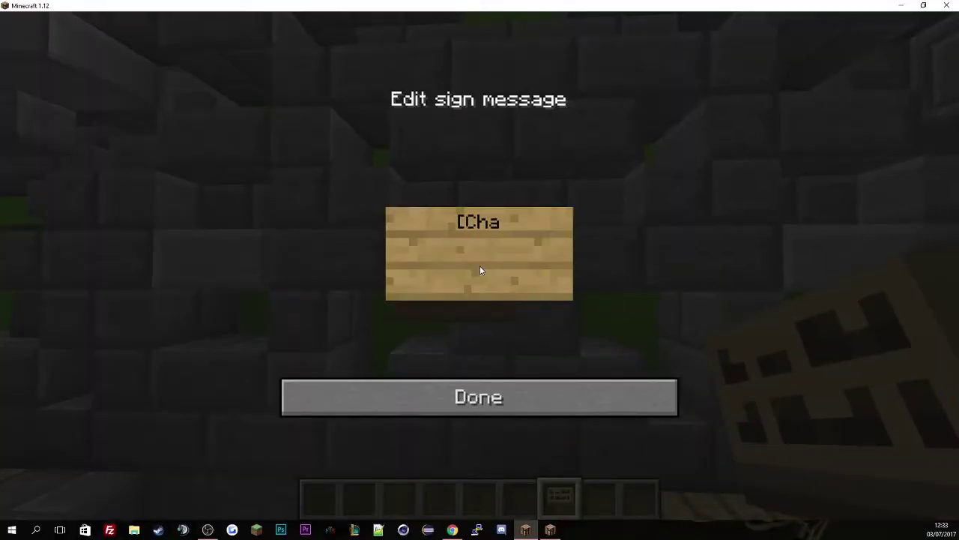
pyautogui.write('tManager]')
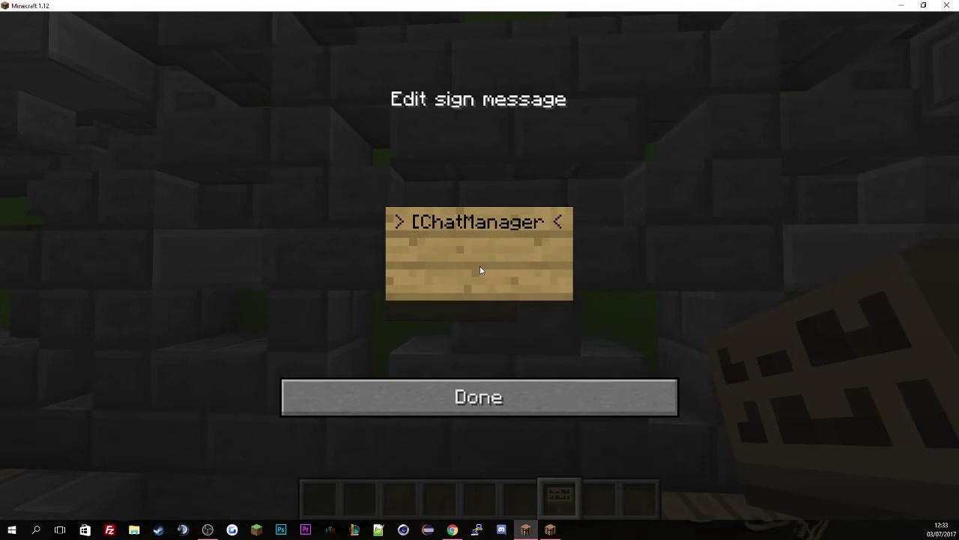
pyautogui.press('Return')
pyautogui.write('Global')
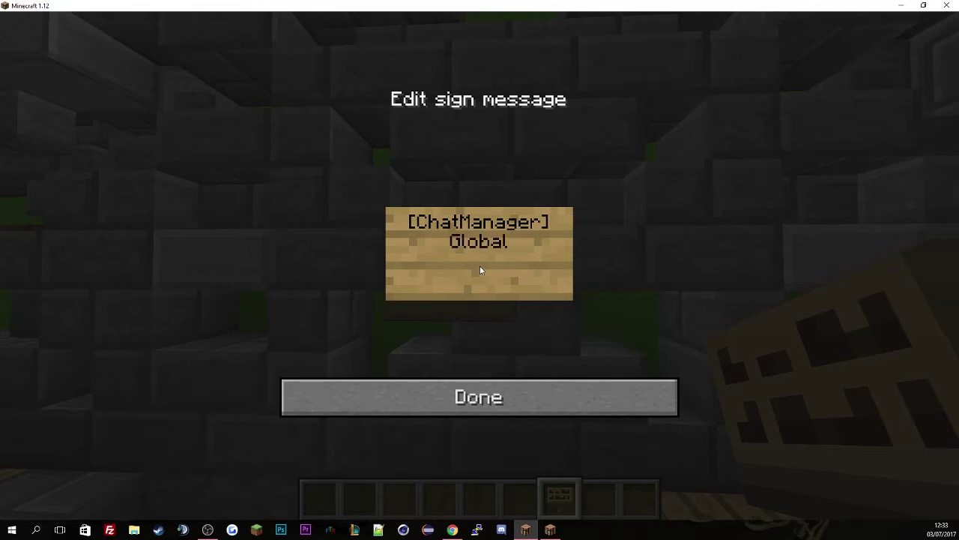
pyautogui.click(509, 398)
# Select an empty hotbar slot and use the ChatManager Global sign repeatedly to clear everyone's chat.
pyautogui.scroll(-1, 480, 265)
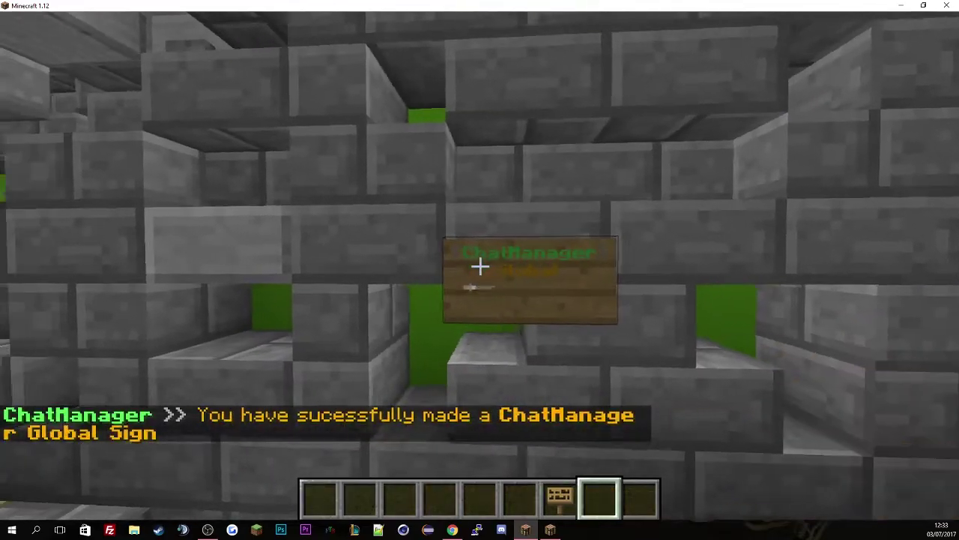
pyautogui.rightClick(480, 265)
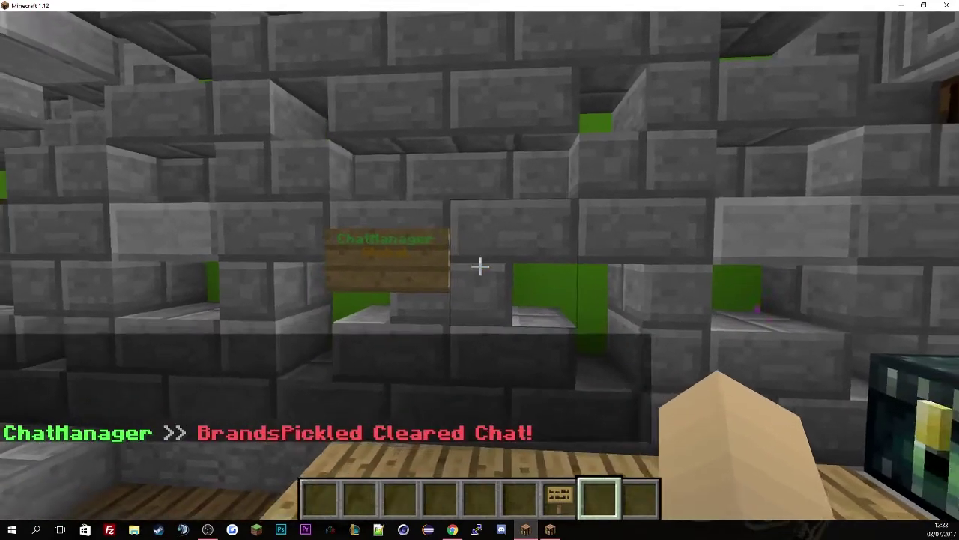
pyautogui.press('a')
pyautogui.rightClick(479, 266)
pyautogui.rightClick(480, 267)
# Return to the plugin page in Chrome and review the Staff Chat Tutorial, Support/Discord and Coming Soon sections.
pyautogui.press('t')
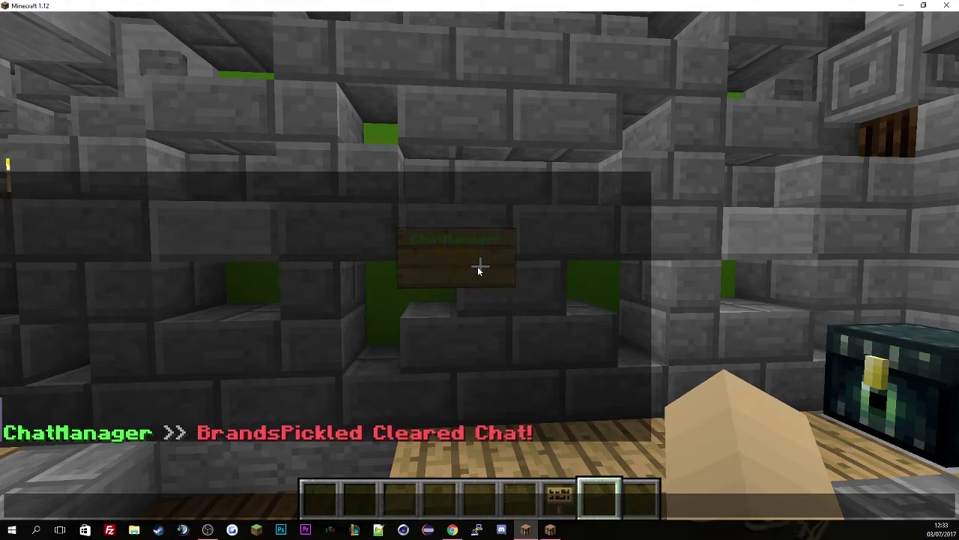
pyautogui.click(453, 530)
pyautogui.scroll(-2, 470, 367)
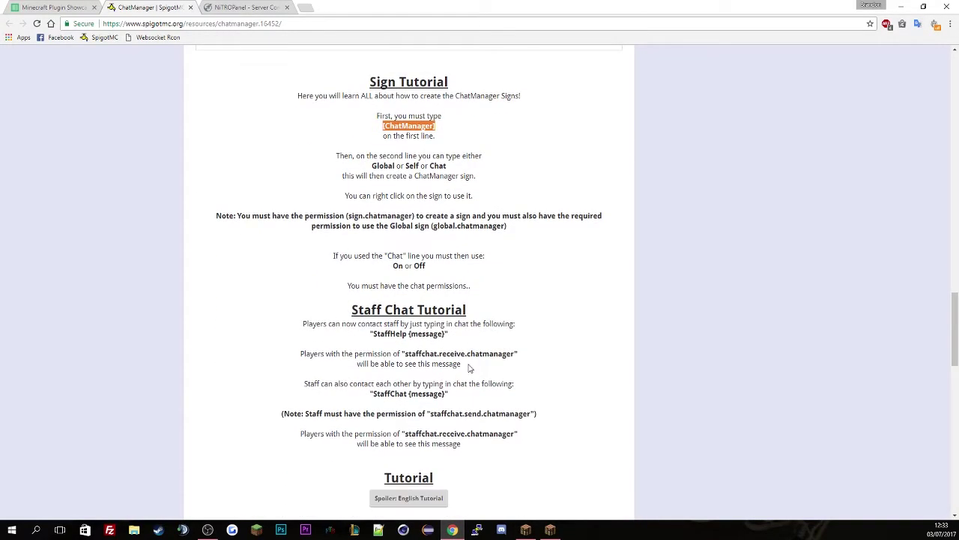
pyautogui.scroll(-2, 465, 358)
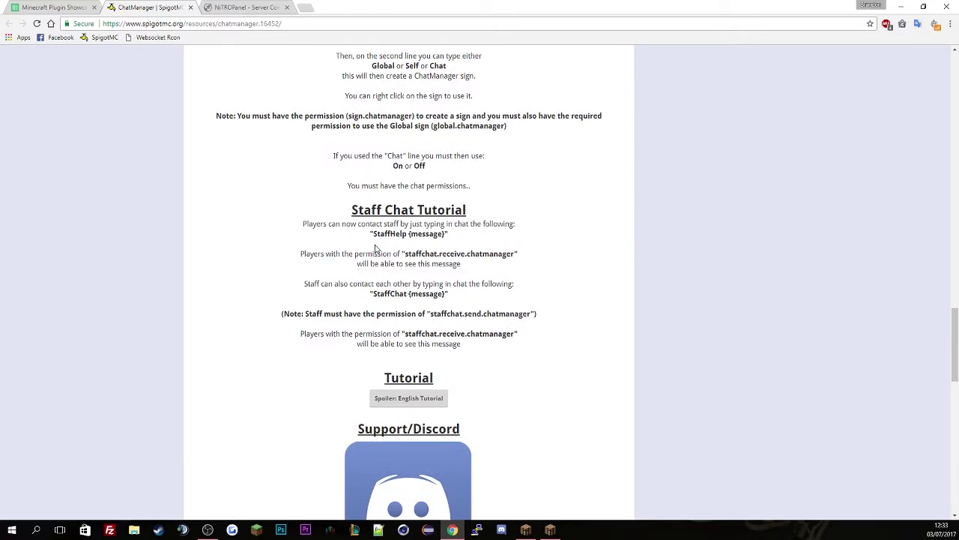
pyautogui.scroll(-3, 377, 250)
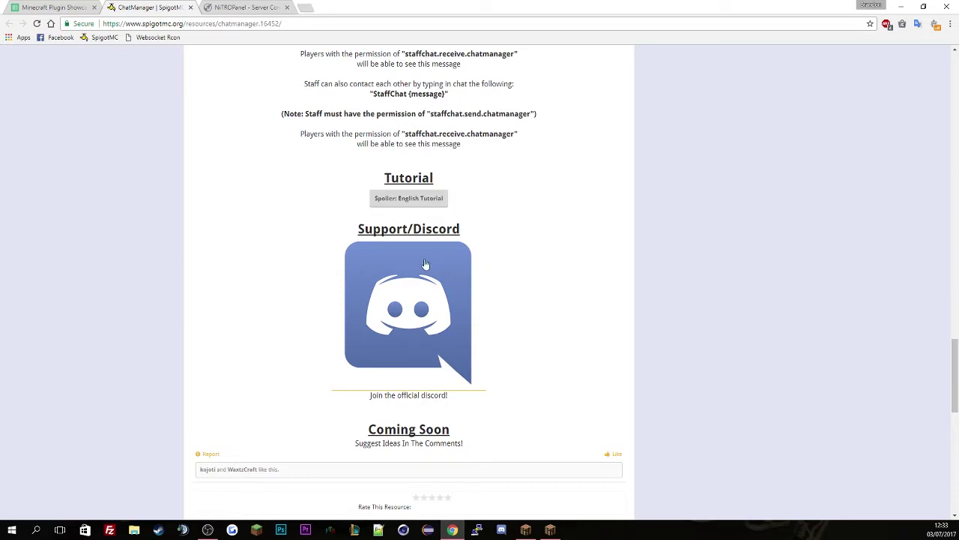
pyautogui.scroll(-2, 493, 296)
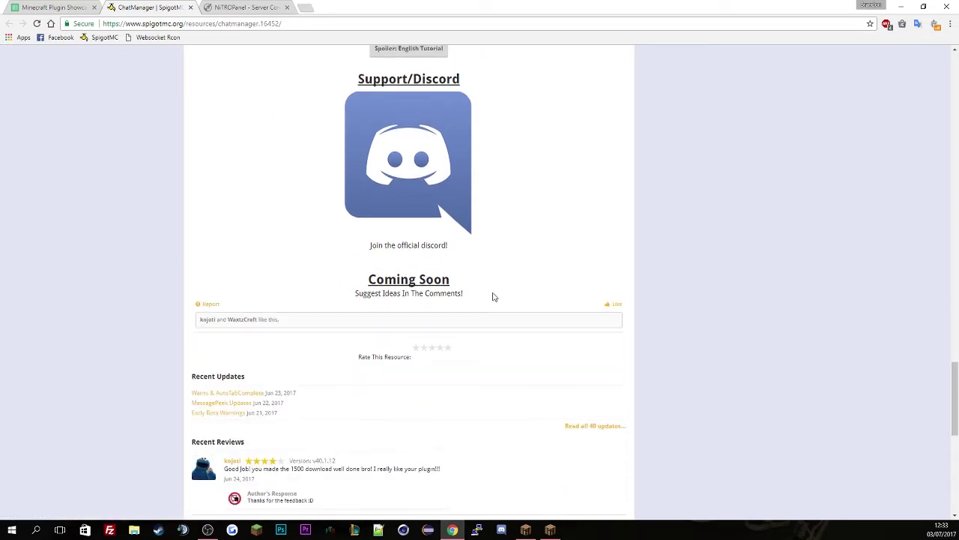
# Switch to the NiTROPanel file manager and open config.yml from the plugins/ChatManager folder for editing.
pyautogui.scroll(10, 491, 292)
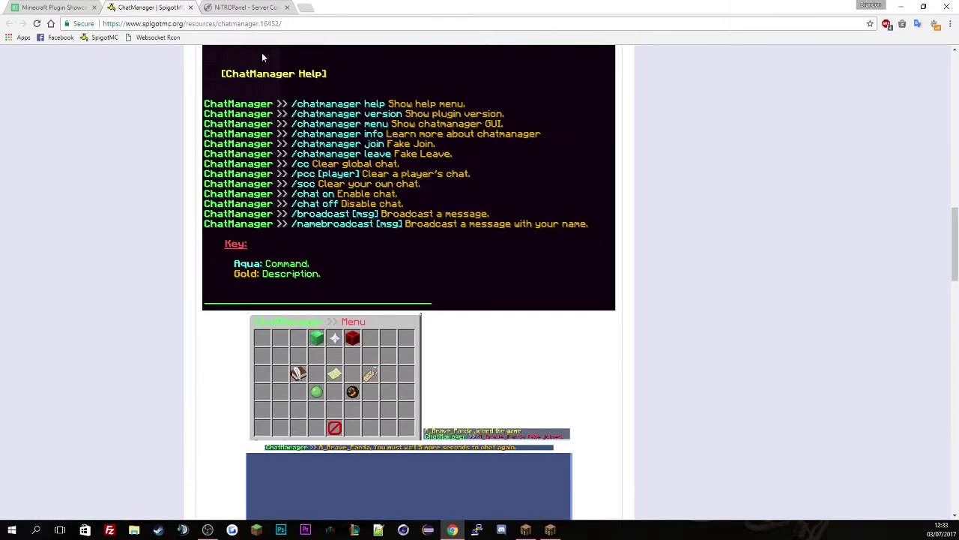
pyautogui.click(247, 7)
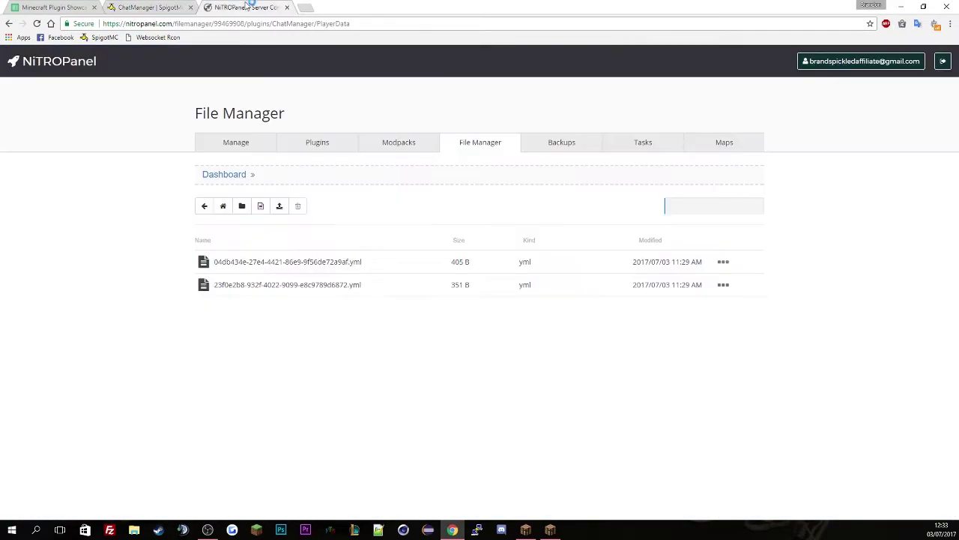
pyautogui.click(204, 205)
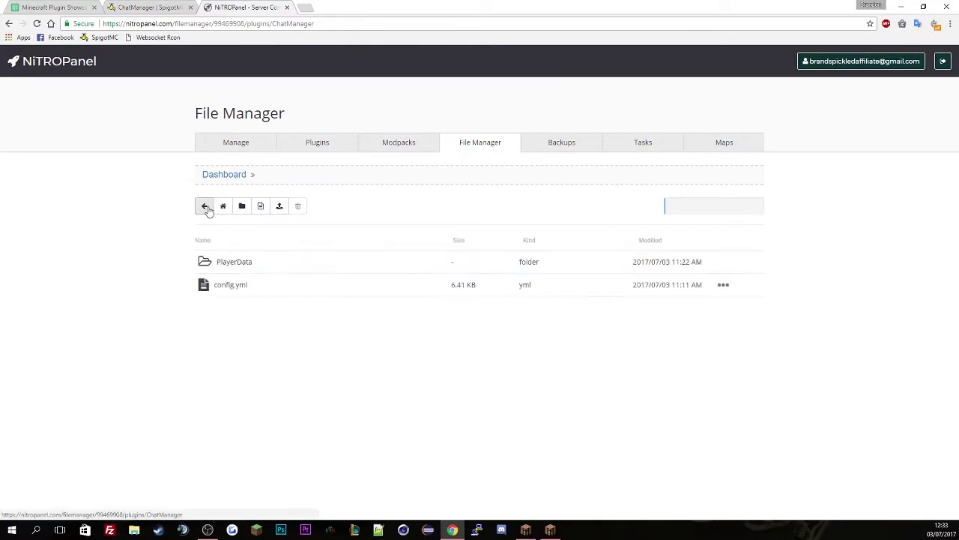
pyautogui.rightClick(255, 287)
pyautogui.click(285, 319)
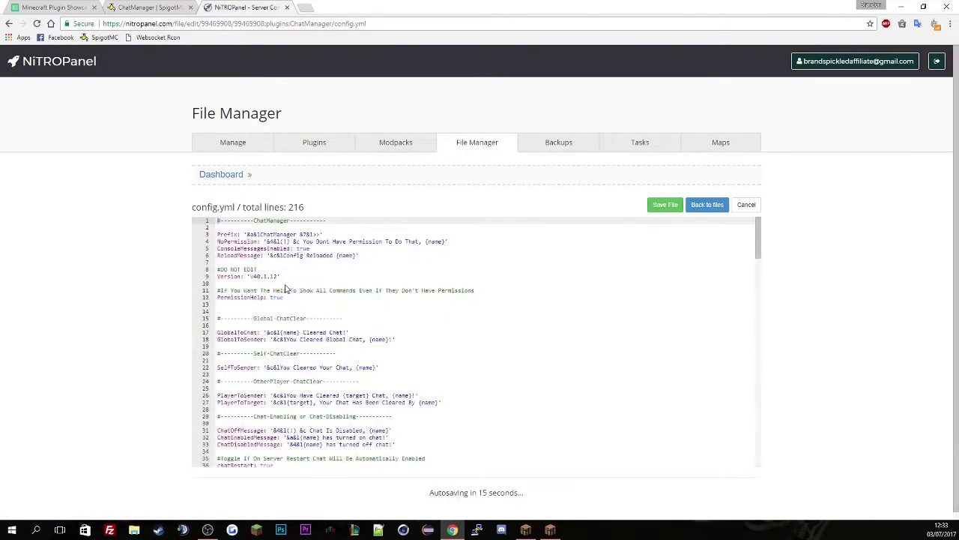
# Change the Prefix value in config.yml to '&aKaos&2Craft &7>>'.
pyautogui.click(253, 235)
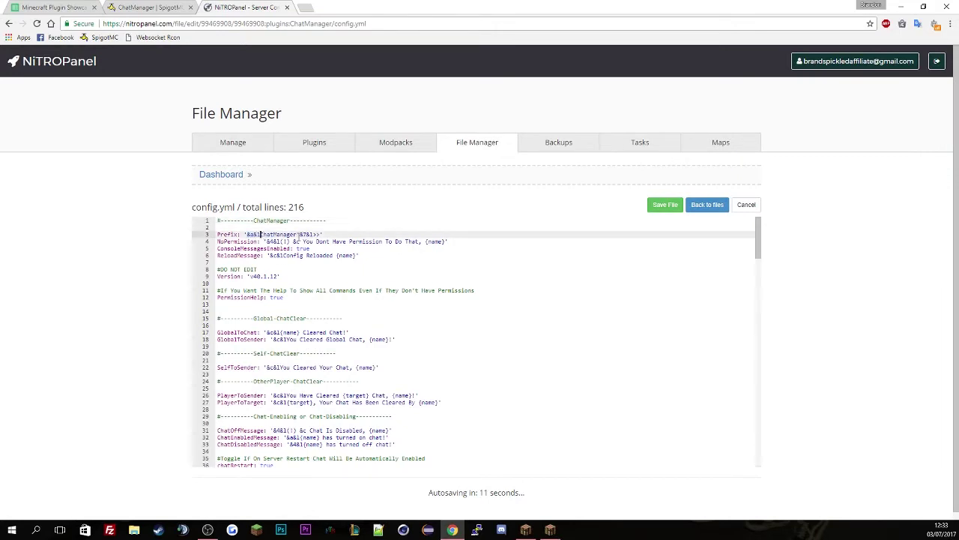
pyautogui.moveTo(297, 235); pyautogui.dragTo(253, 234)
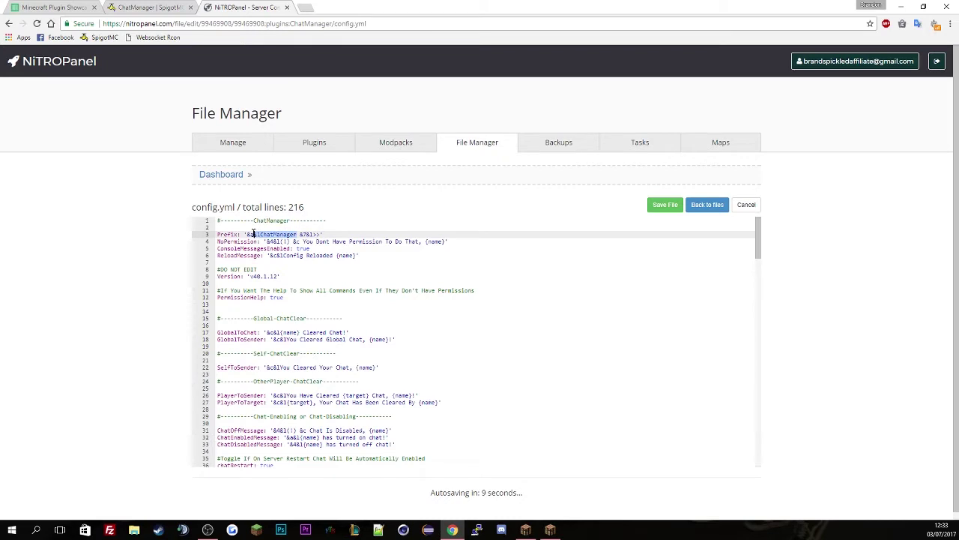
pyautogui.press('BackSpace')
pyautogui.press('BackSpace')
pyautogui.press('BackSpace')
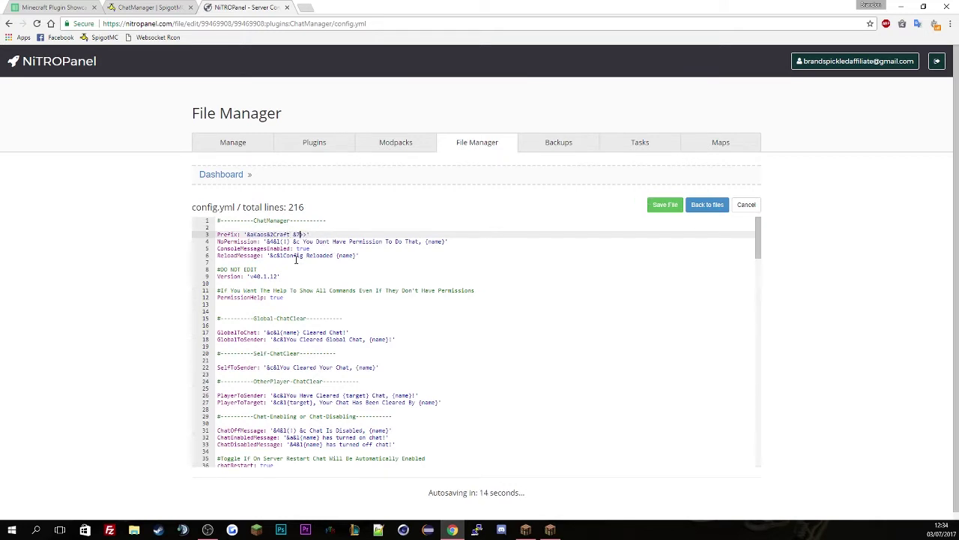
pyautogui.click(303, 256)
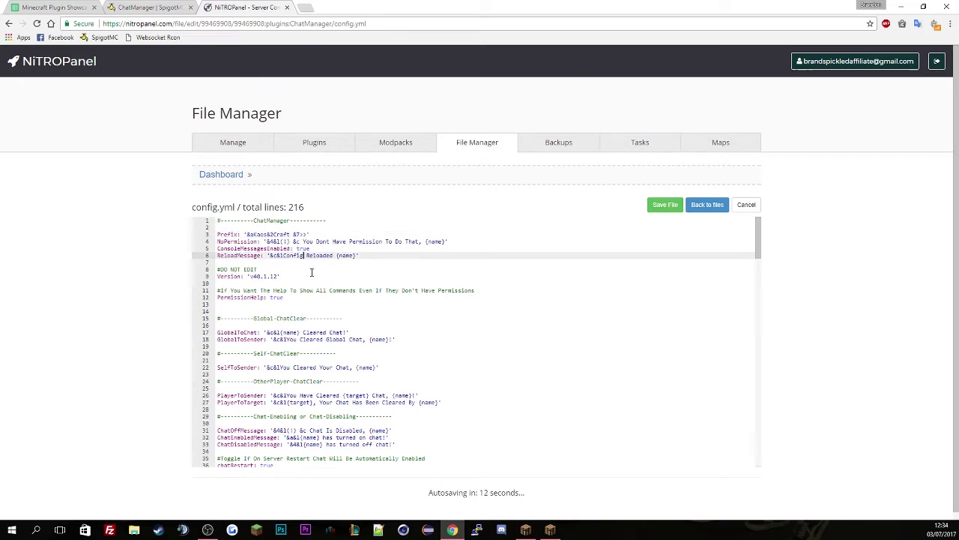
# Remove the &l bold code from the GlobalToChat, GlobalToSender and SelfToSender messages.
pyautogui.scroll(-1, 312, 270)
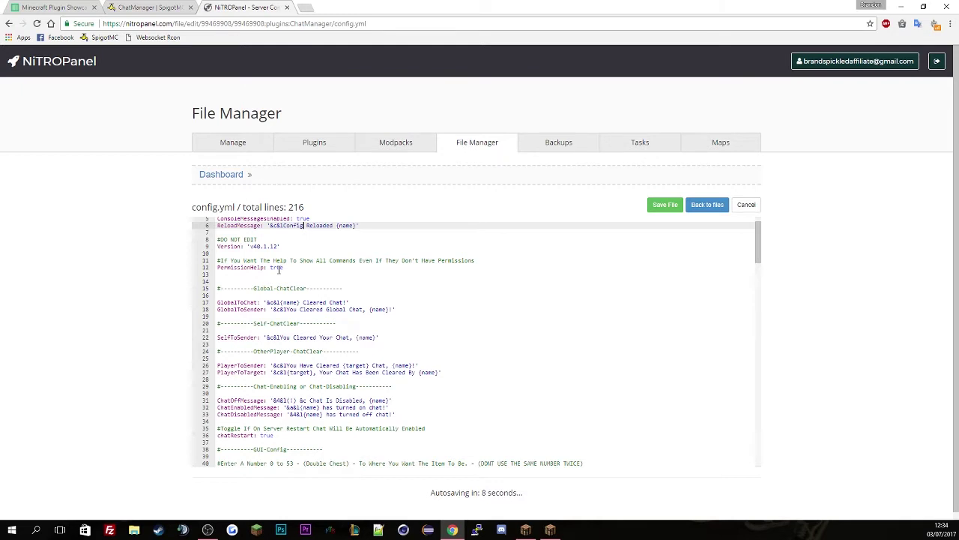
pyautogui.scroll(-1, 285, 270)
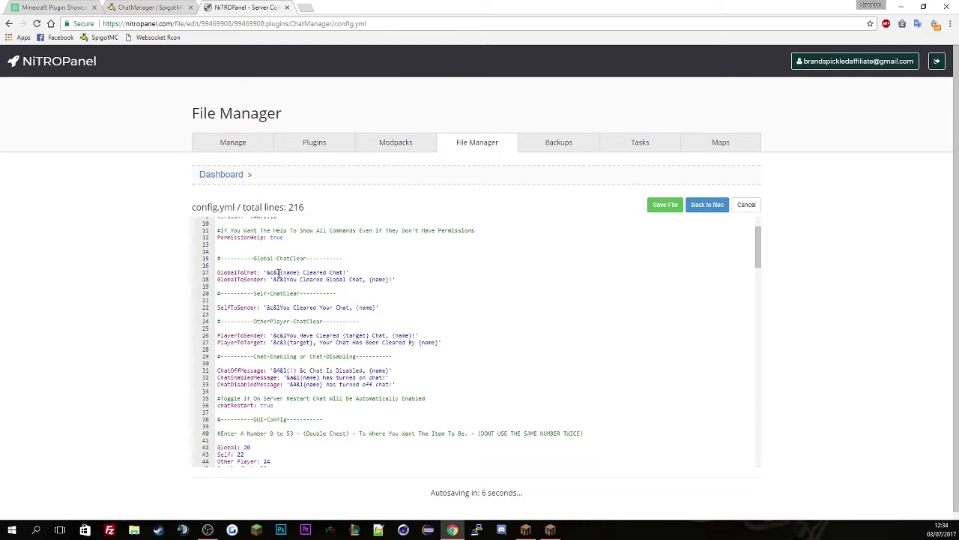
pyautogui.click(279, 271)
pyautogui.press('BackSpace')
pyautogui.press('BackSpace')
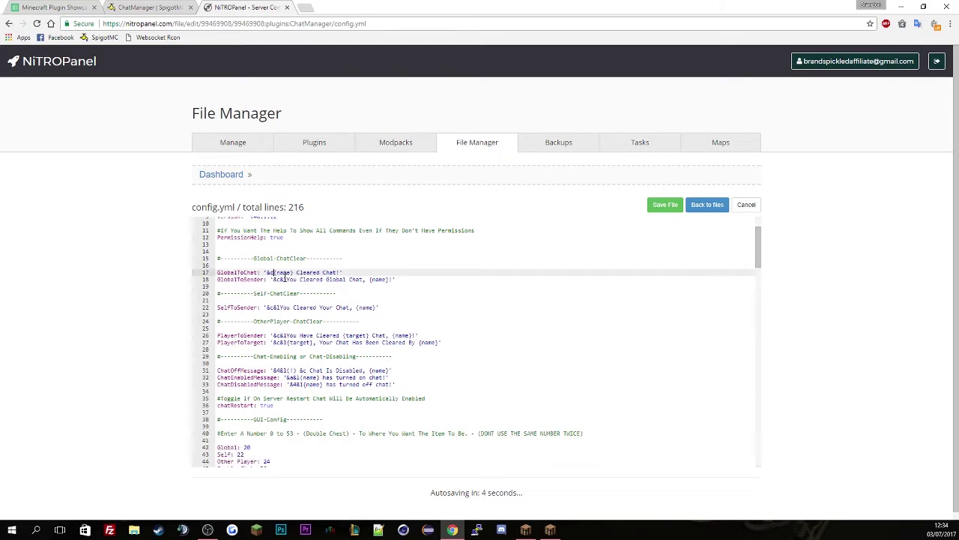
pyautogui.click(284, 279)
pyautogui.press('BackSpace')
pyautogui.press('BackSpace')
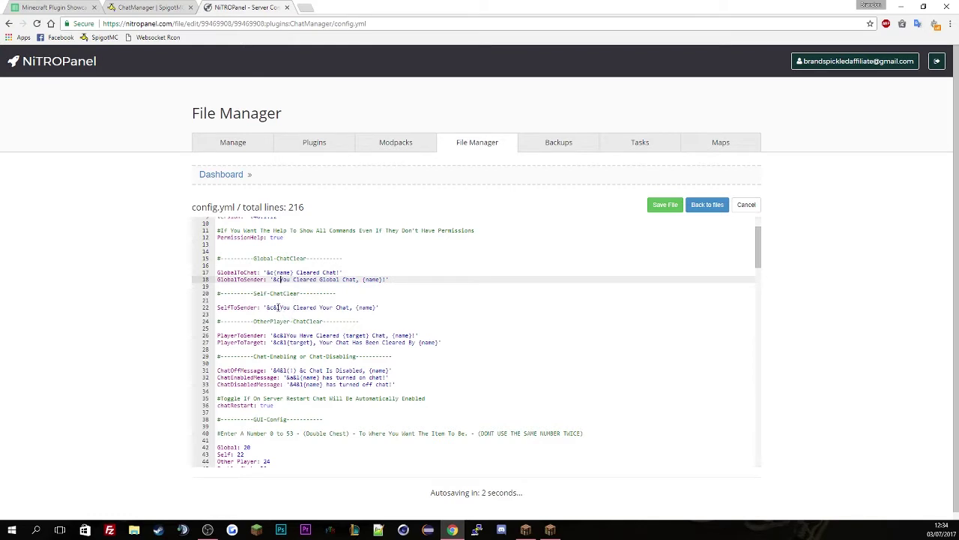
pyautogui.click(271, 307)
pyautogui.press('BackSpace')
pyautogui.press('BackSpace')
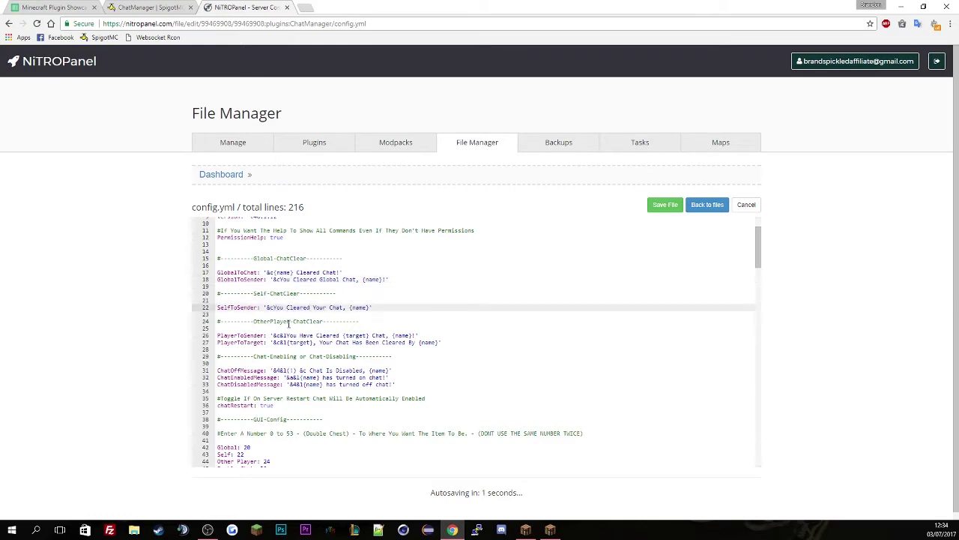
# Remove the &l bold code from the PlayerToSender and PlayerToTarget messages under OtherPlayer-ChatClear.
pyautogui.scroll(-1, 288, 322)
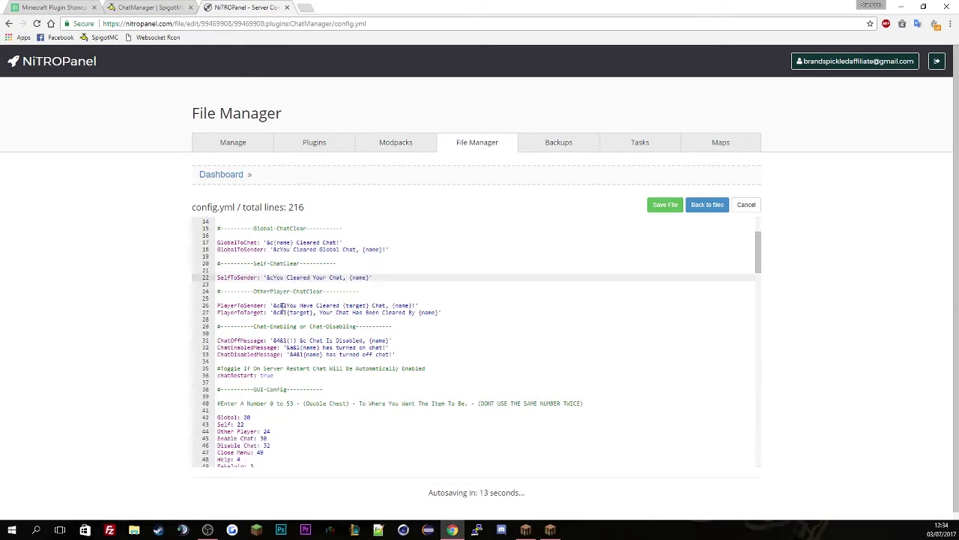
pyautogui.click(281, 305)
pyautogui.press('Delete')
pyautogui.press('Delete')
pyautogui.moveTo(271, 291); pyautogui.dragTo(311, 291)
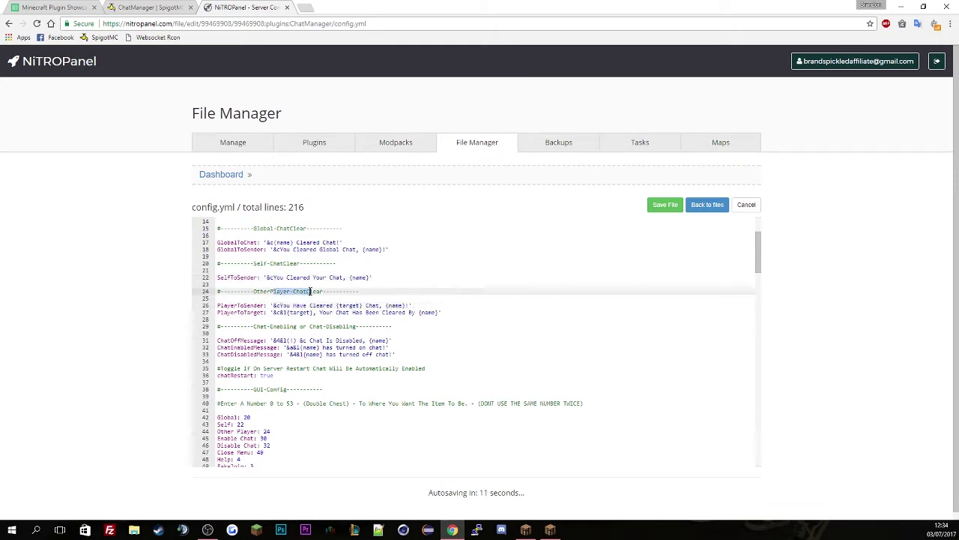
pyautogui.click(281, 311)
pyautogui.press('Delete')
pyautogui.press('Delete')
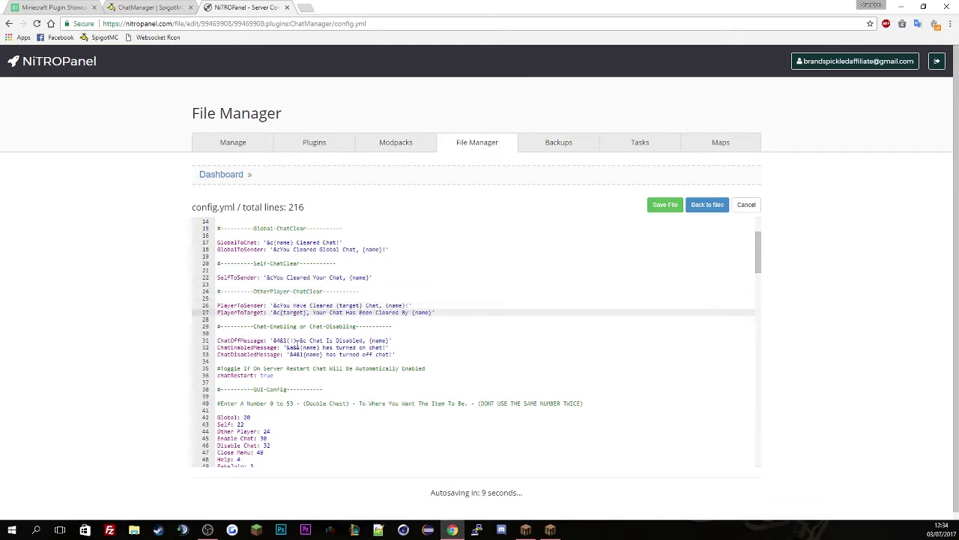
# Remove the &l bold code from the ChatOffMessage, ChatEnabledMessage and ChatDisabledMessage values.
pyautogui.click(282, 340)
pyautogui.scroll(-1, 326, 335)
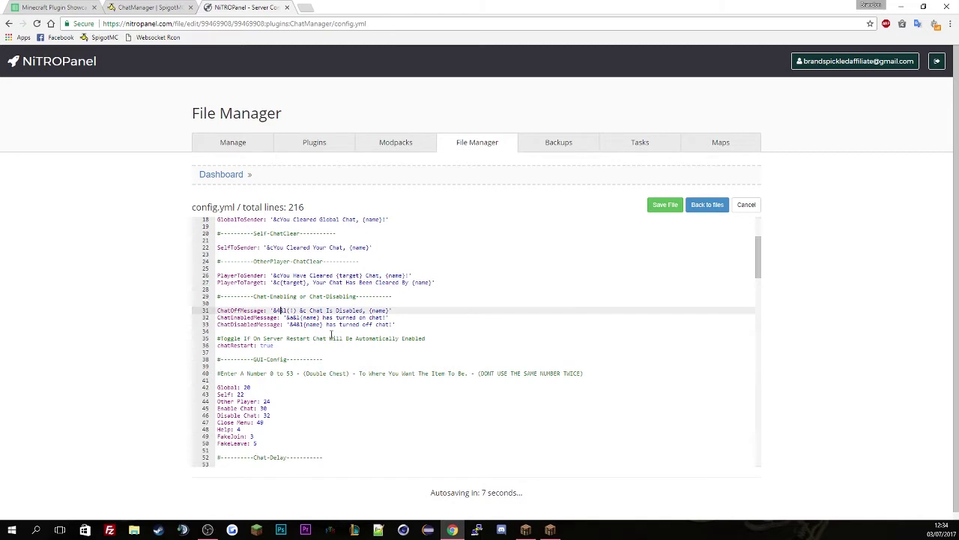
pyautogui.press('Delete')
pyautogui.press('Delete')
pyautogui.click(293, 318)
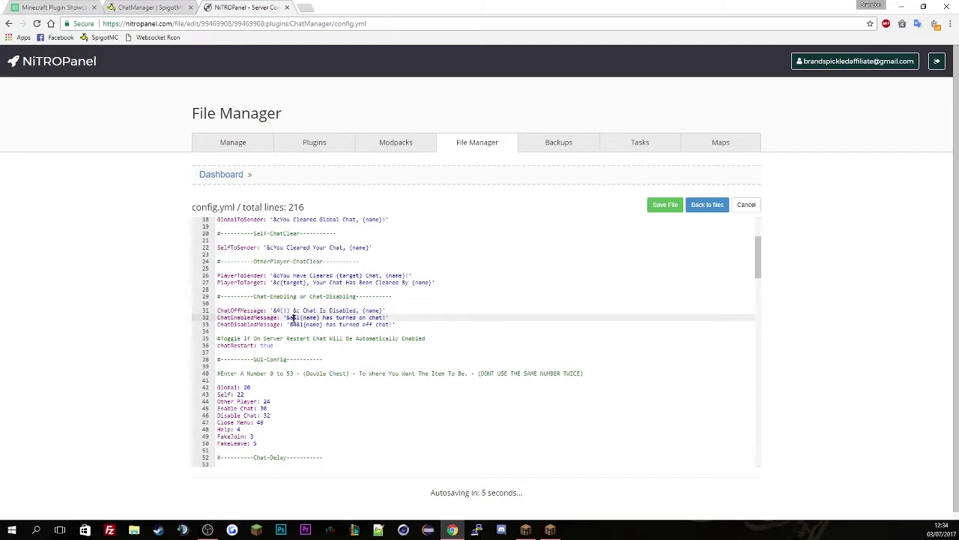
pyautogui.press('Delete')
pyautogui.press('Delete')
pyautogui.click(297, 324)
pyautogui.press('Delete')
pyautogui.press('Delete')
pyautogui.scroll(-1, 307, 339)
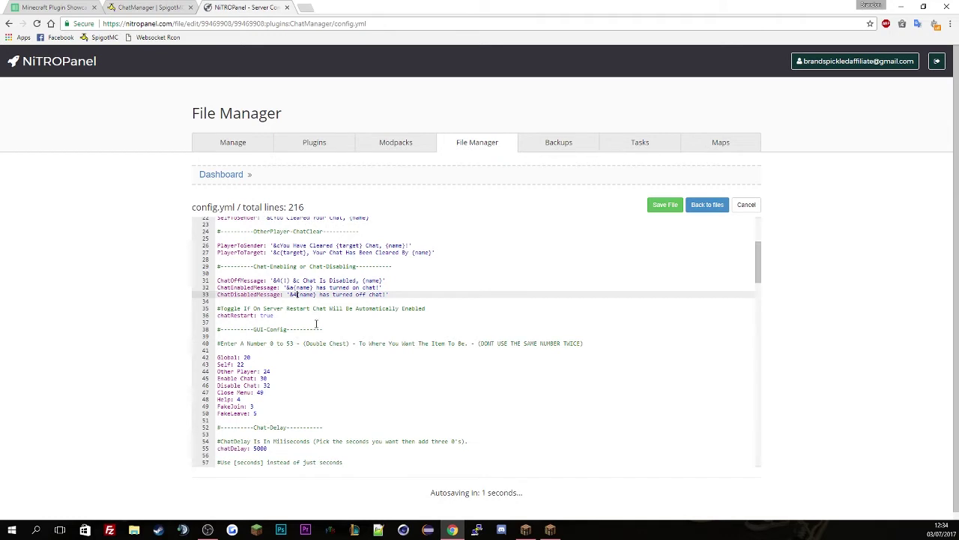
# Set the Close Menu slot in the GUI-Config section to 53.
pyautogui.scroll(-1, 316, 324)
pyautogui.click(266, 327)
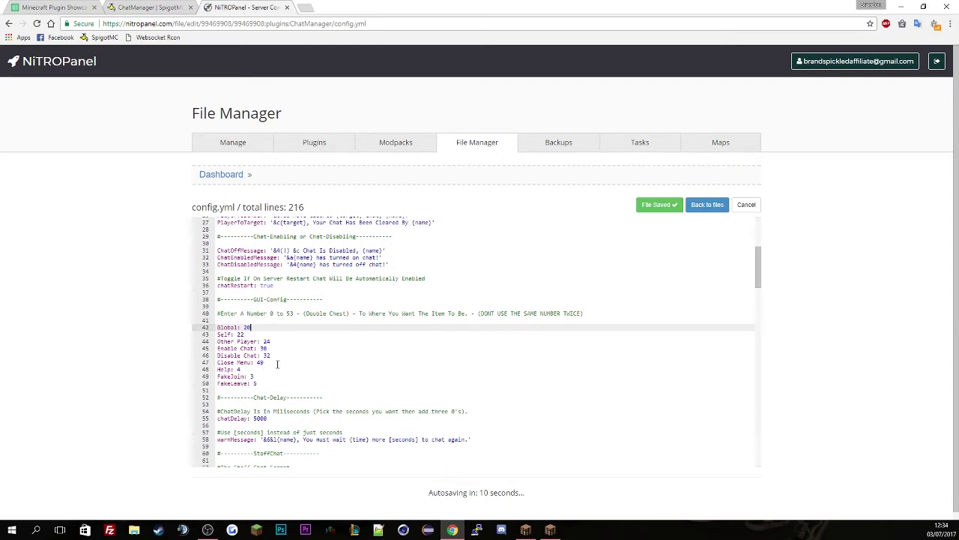
pyautogui.click(270, 362)
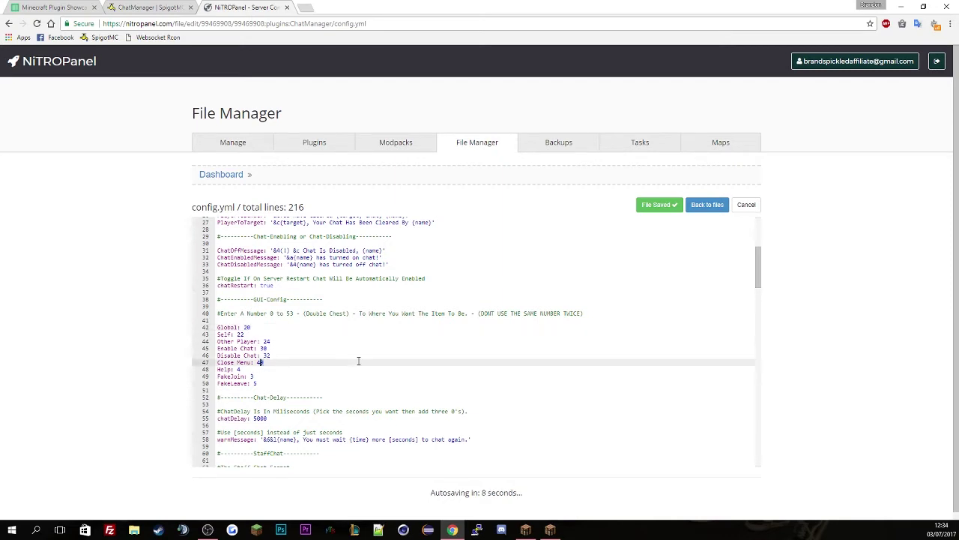
pyautogui.write('53')
# Switch to the admin's Minecraft window and open the plugin's GUI with the chatmanager menu command.
pyautogui.hotkey('alt', 'Tab')
pyautogui.write('t')
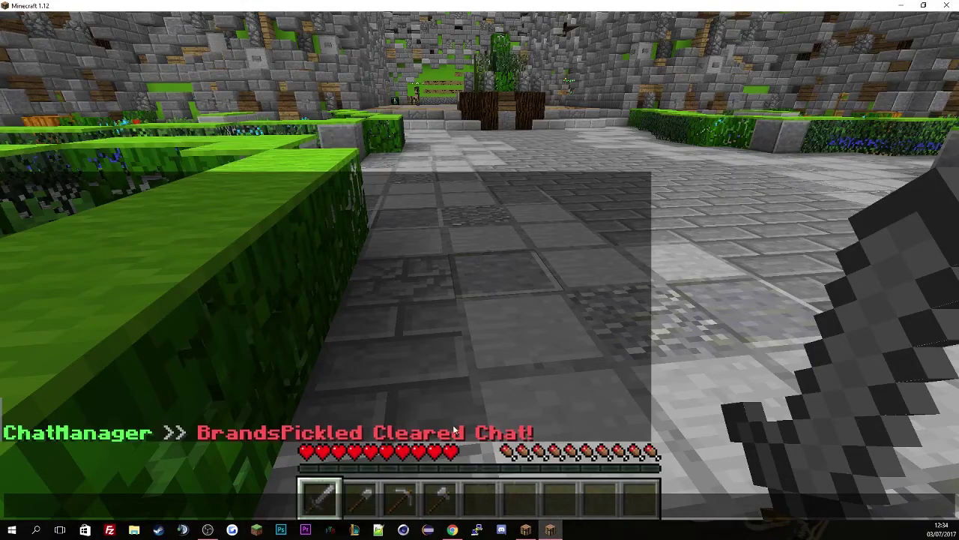
pyautogui.write('list')
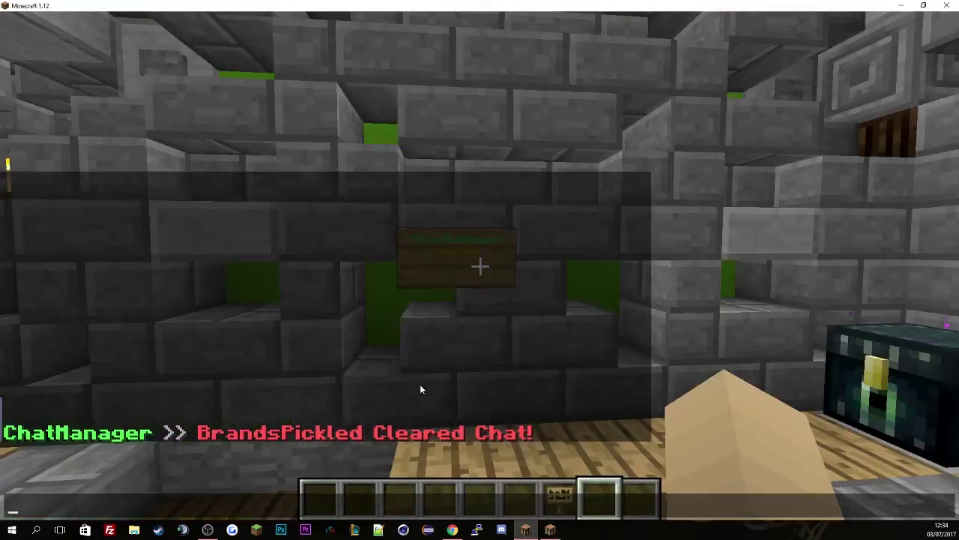
pyautogui.write('chatmanager menu')
pyautogui.press('Return')
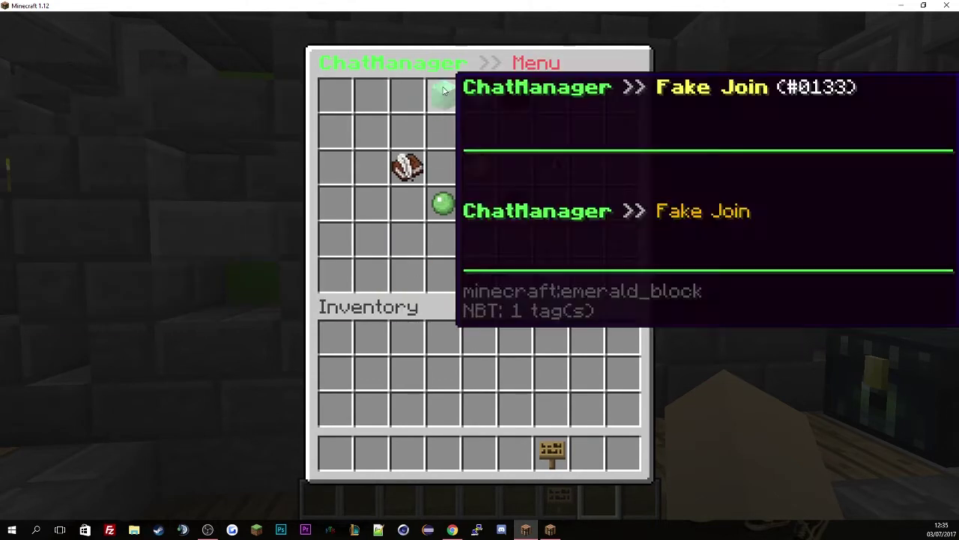
# Compare the in-game menu layout with the GUI-Config slot numbers and the 0 to 53 range note in config.yml.
pyautogui.click(454, 530)
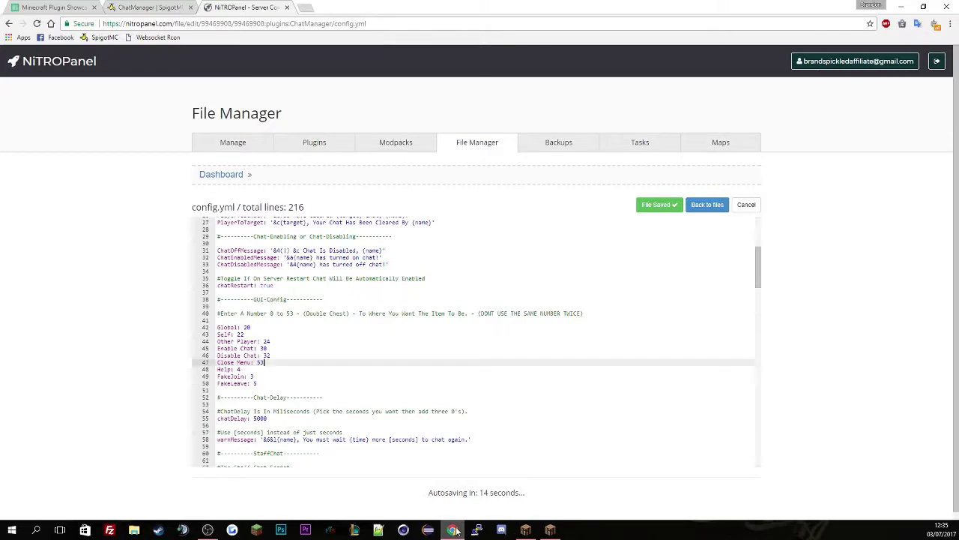
pyautogui.click(454, 530)
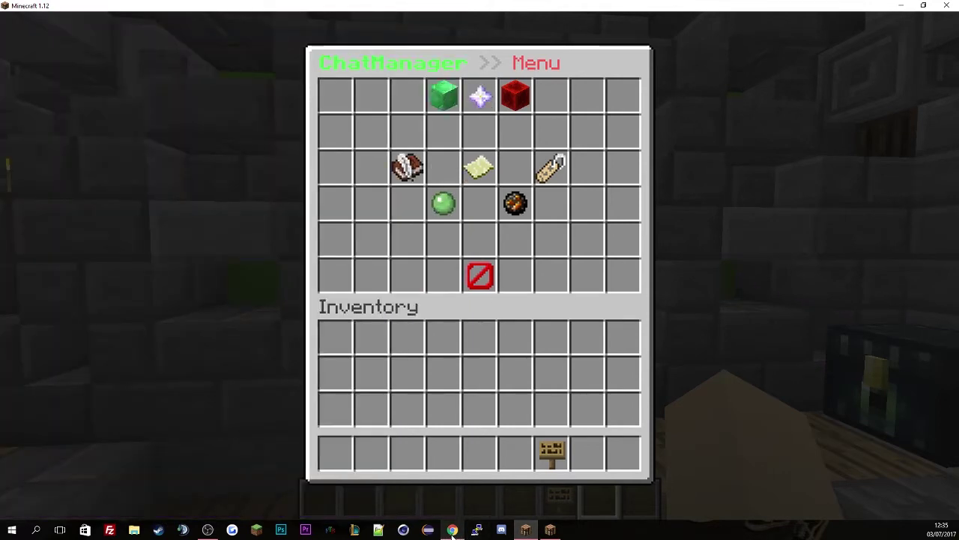
pyautogui.click(453, 530)
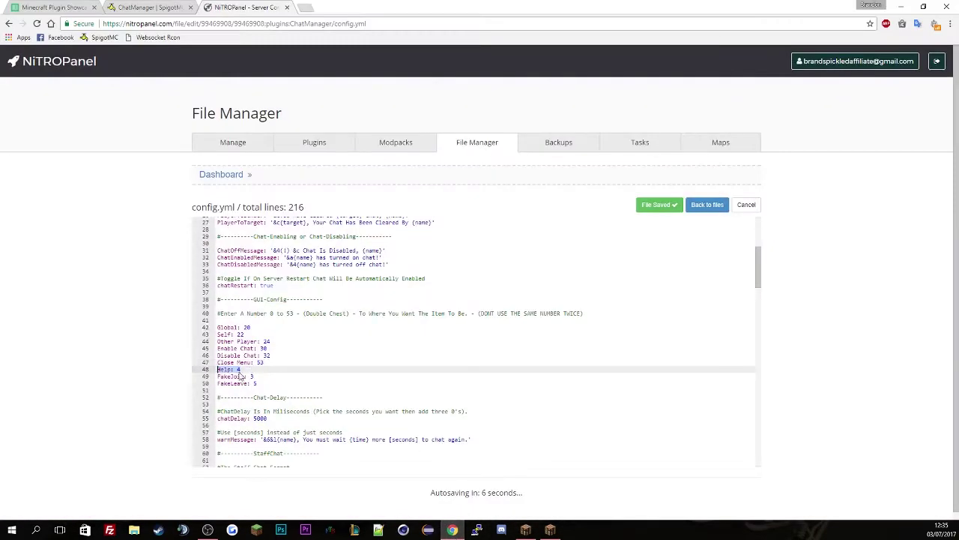
pyautogui.click(325, 376)
pyautogui.scroll(-1, 326, 377)
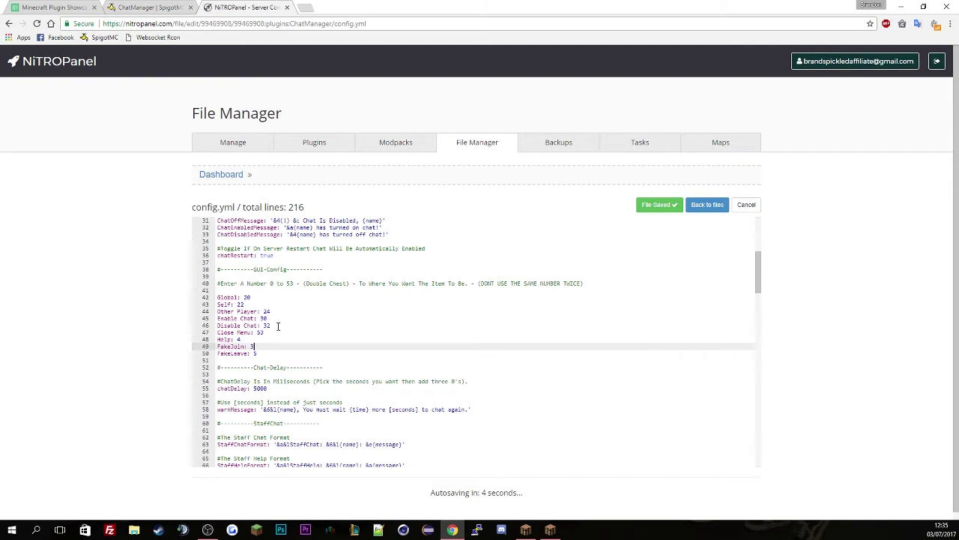
pyautogui.moveTo(278, 331); pyautogui.dragTo(217, 332)
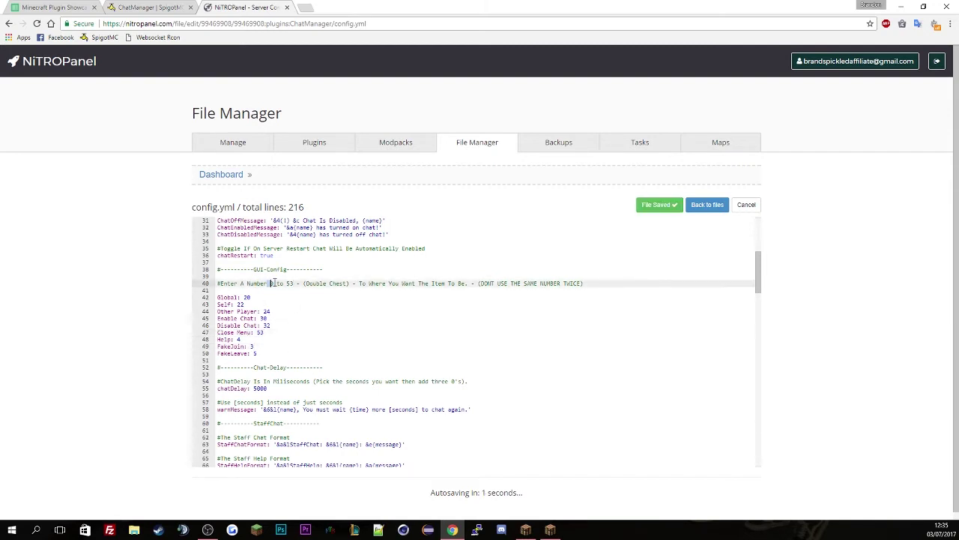
pyautogui.moveTo(270, 284); pyautogui.dragTo(294, 283)
pyautogui.click(329, 350)
pyautogui.scroll(-1, 327, 350)
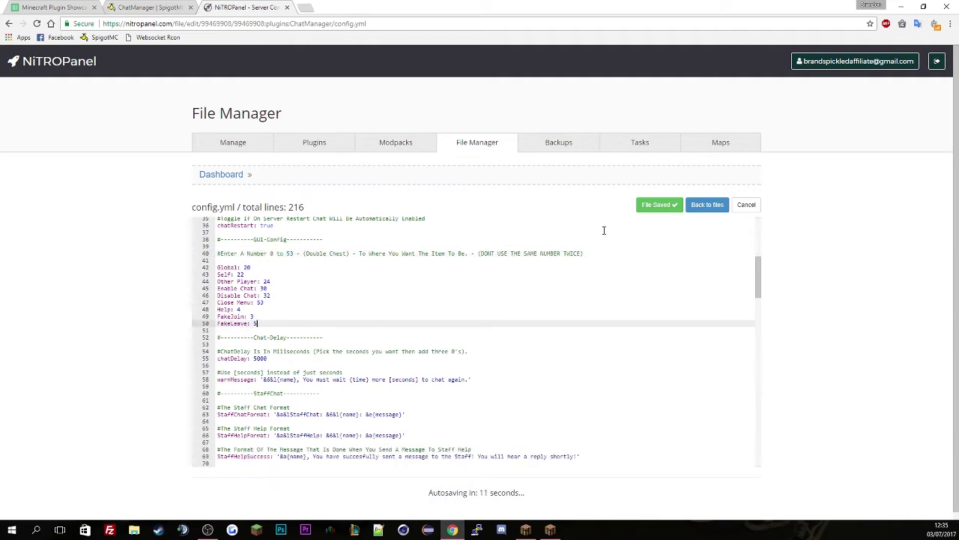
pyautogui.moveTo(476, 253); pyautogui.dragTo(606, 257)
pyautogui.click(488, 310)
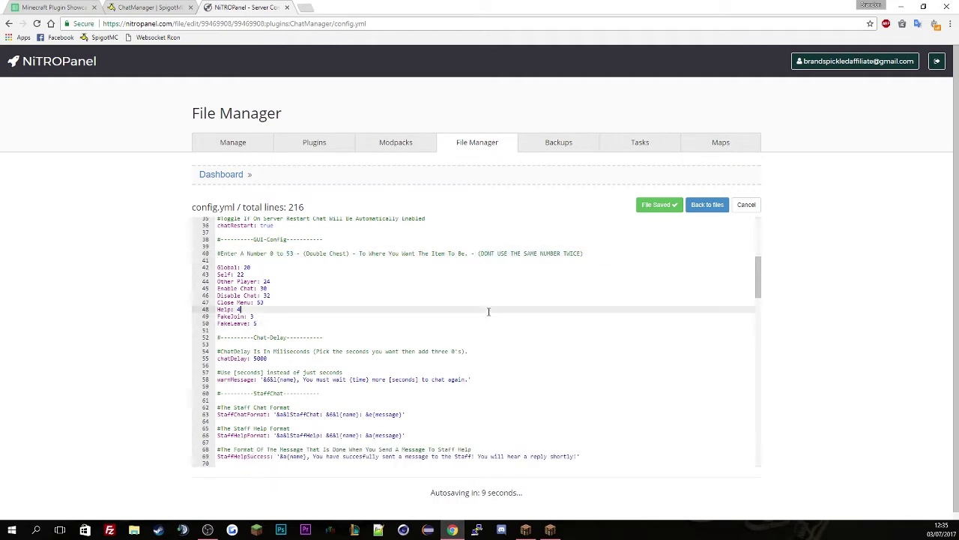
# Review the Chat-Delay, StaffChat, Message, Chat-Broadcaster and Chat-Mention sections of config.yml, including the warnMessage and NotifyMessageChat lines.
pyautogui.scroll(-2, 480, 311)
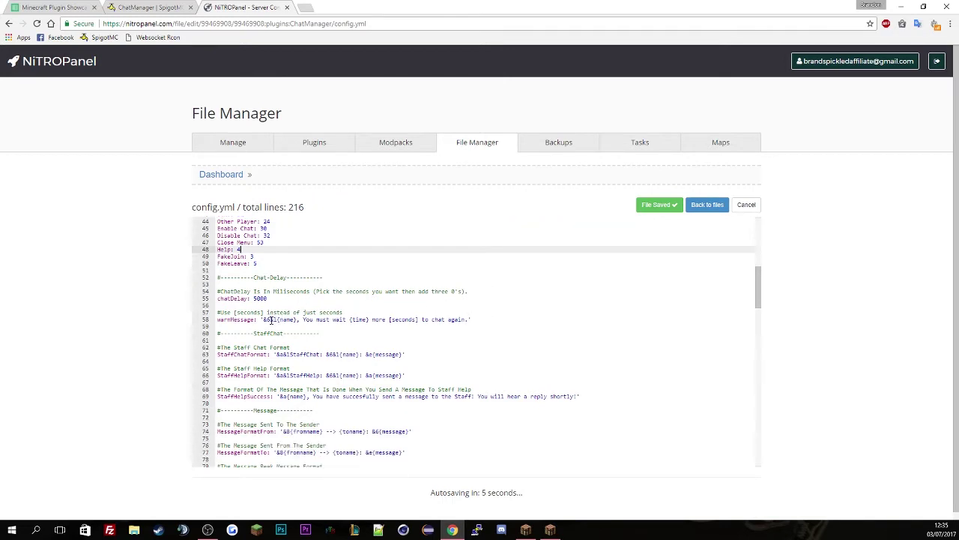
pyautogui.click(272, 319)
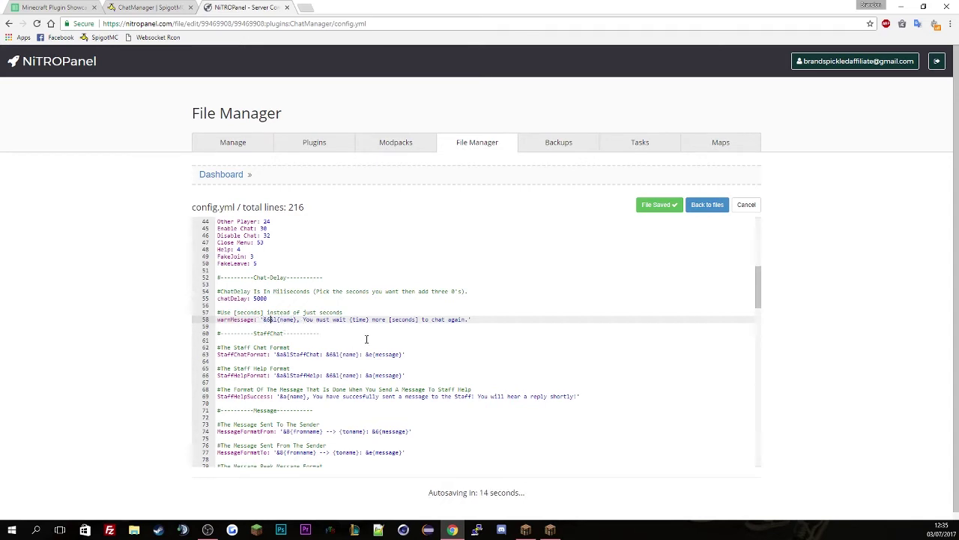
pyautogui.scroll(-3, 353, 338)
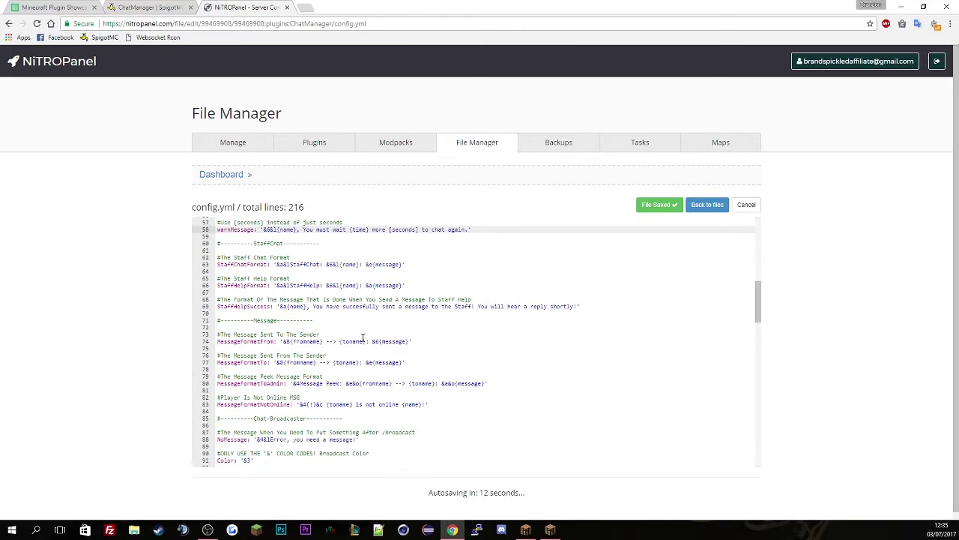
pyautogui.scroll(-3, 363, 339)
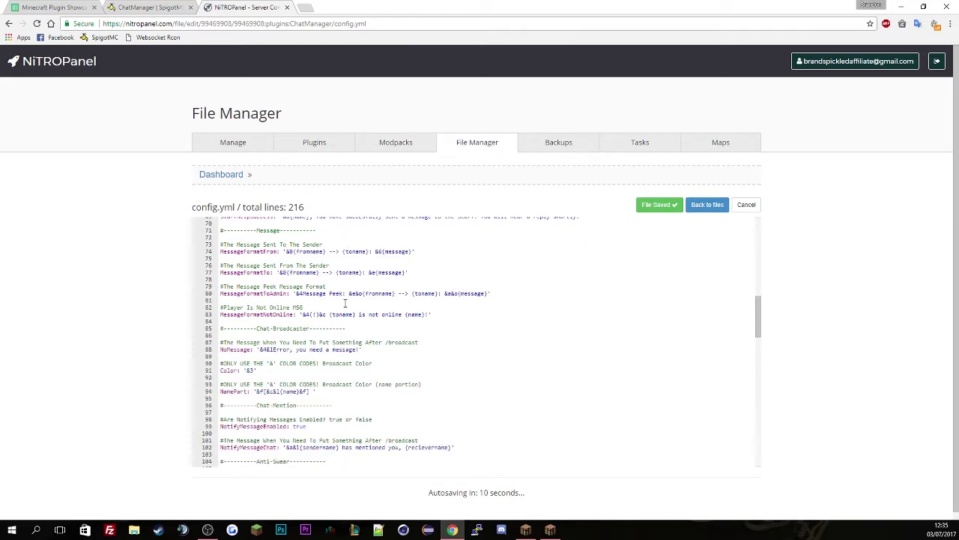
pyautogui.scroll(-1, 346, 303)
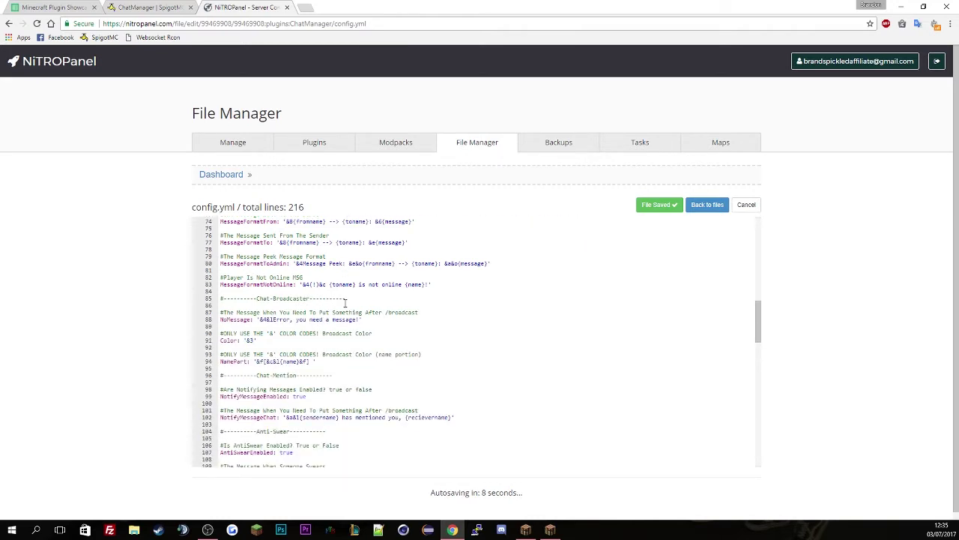
pyautogui.scroll(-2, 356, 330)
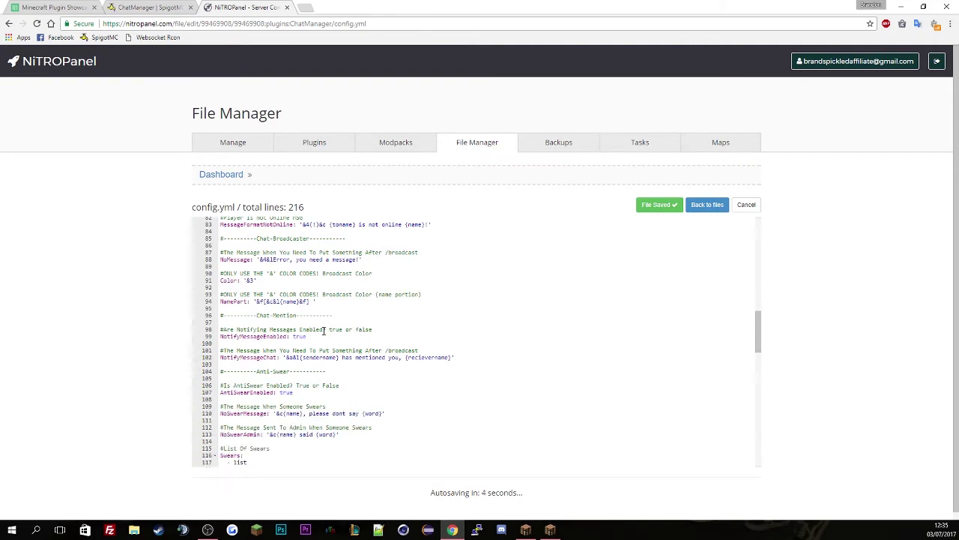
pyautogui.scroll(-1, 324, 331)
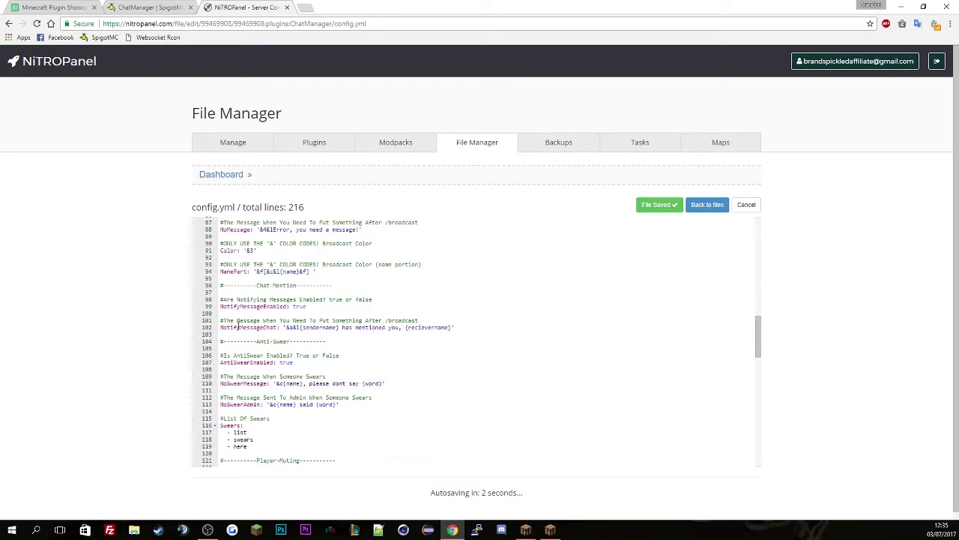
pyautogui.moveTo(263, 320); pyautogui.dragTo(421, 341)
pyautogui.click(358, 334)
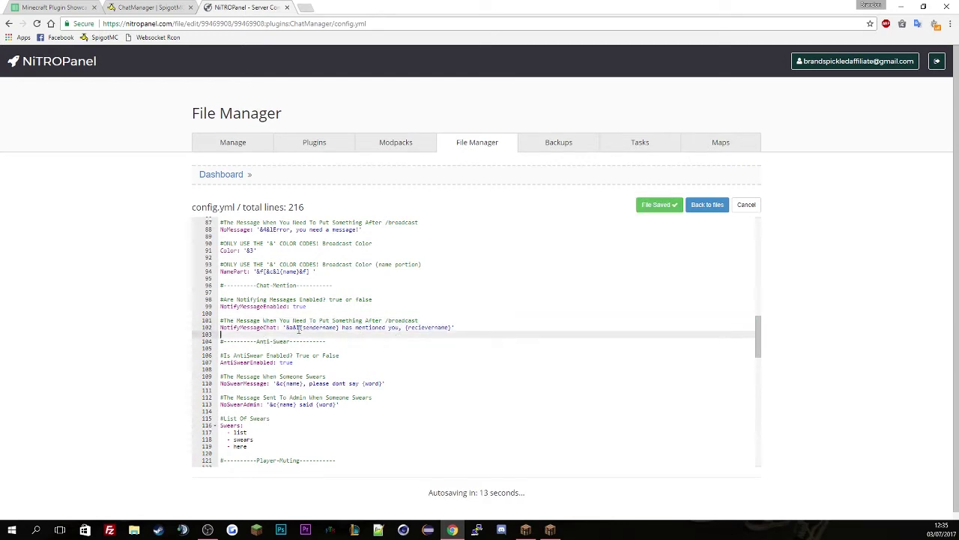
pyautogui.click(297, 327)
pyautogui.scroll(-2, 298, 327)
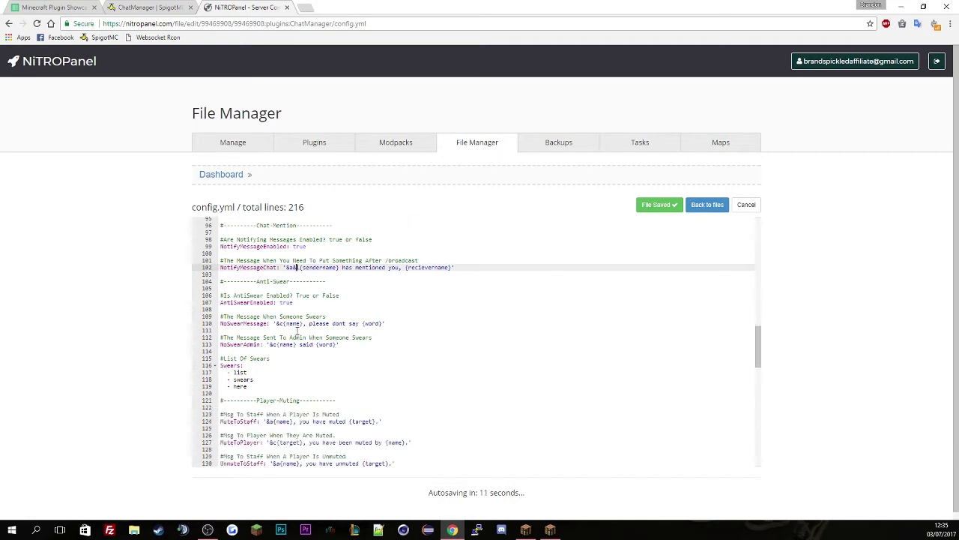
# Switch to the second player's Minecraft window and send a chat message containing the admin's username to trigger a mention.
pyautogui.click(550, 530)
pyautogui.press('Escape')
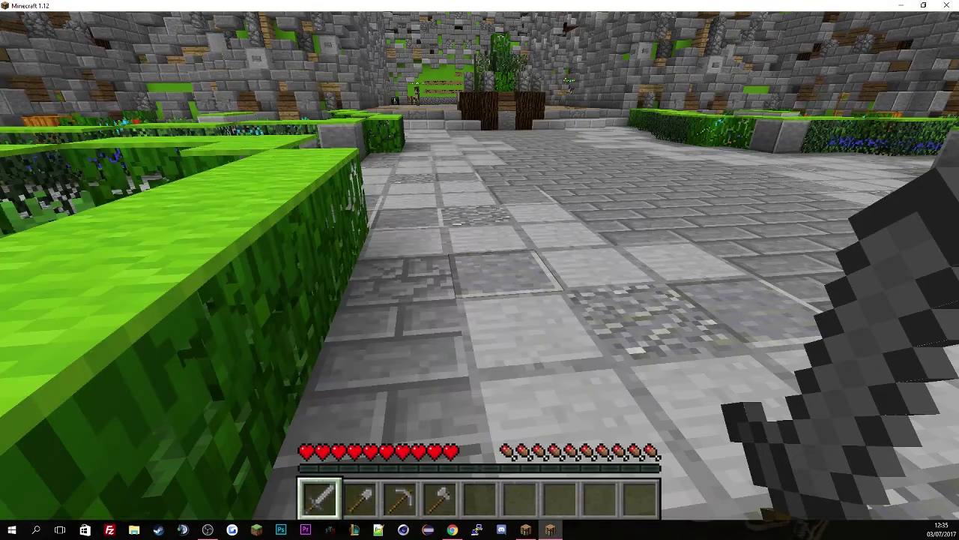
pyautogui.write('tBra')
pyautogui.press('Tab')
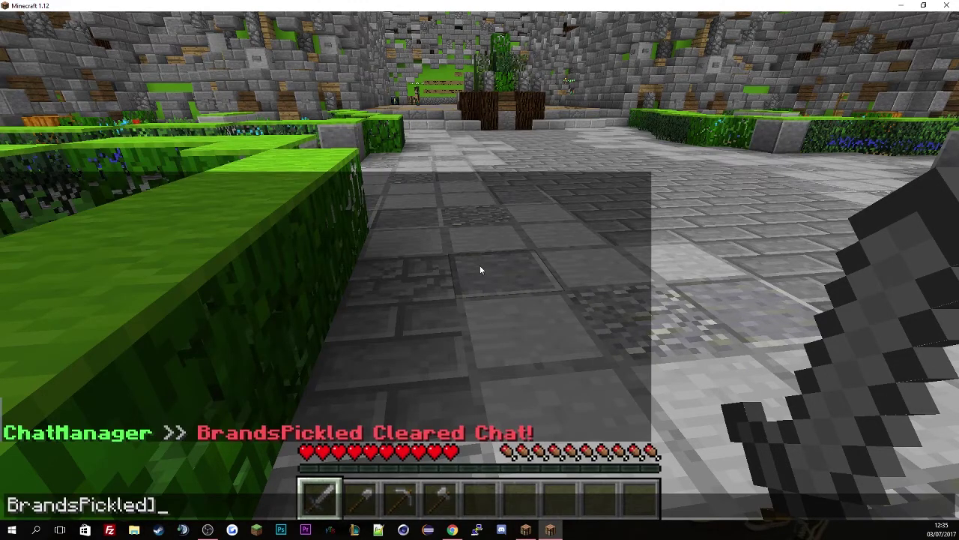
pyautogui.press('Return')
pyautogui.press('t')
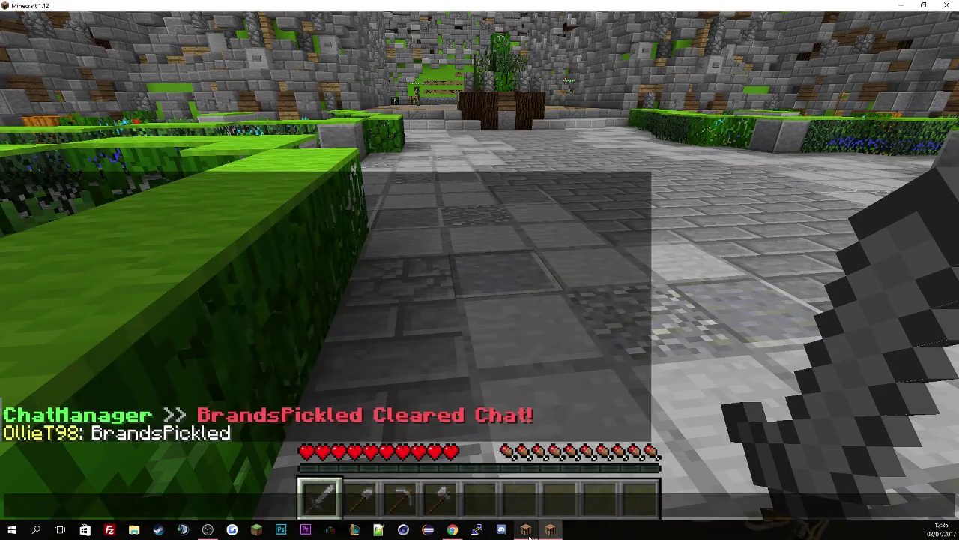
# Switch to the admin's Minecraft window, close the plugin menu and check the chat for the mention notification.
pyautogui.click(528, 533)
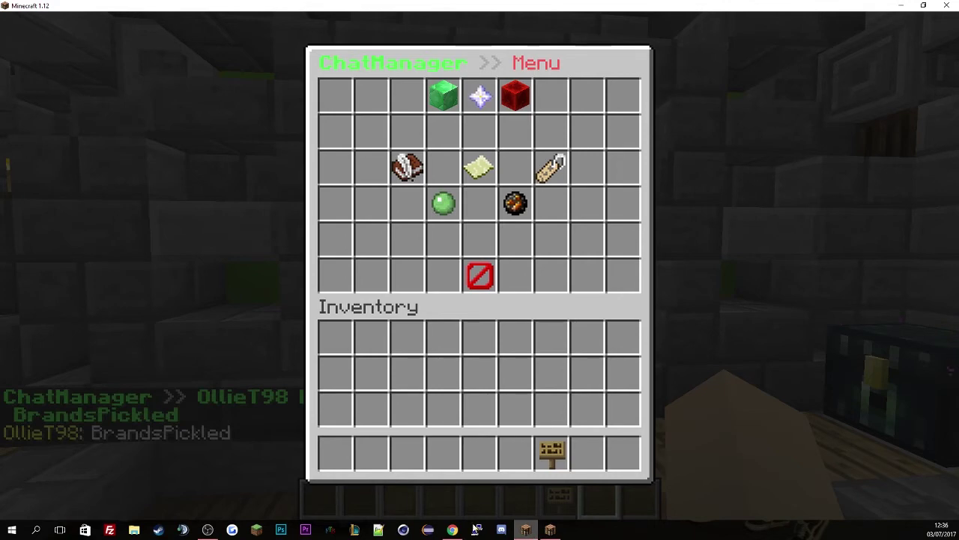
pyautogui.press('Escape')
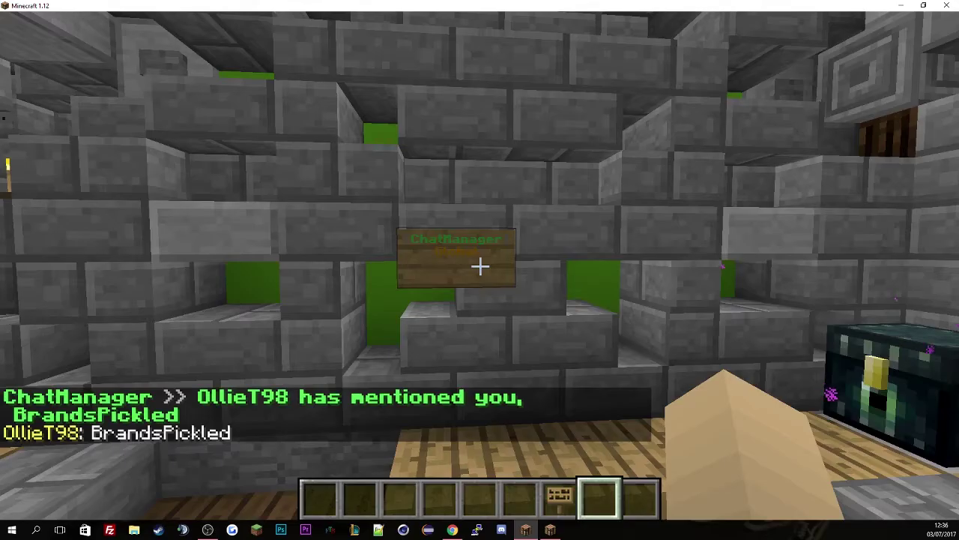
pyautogui.press('t')
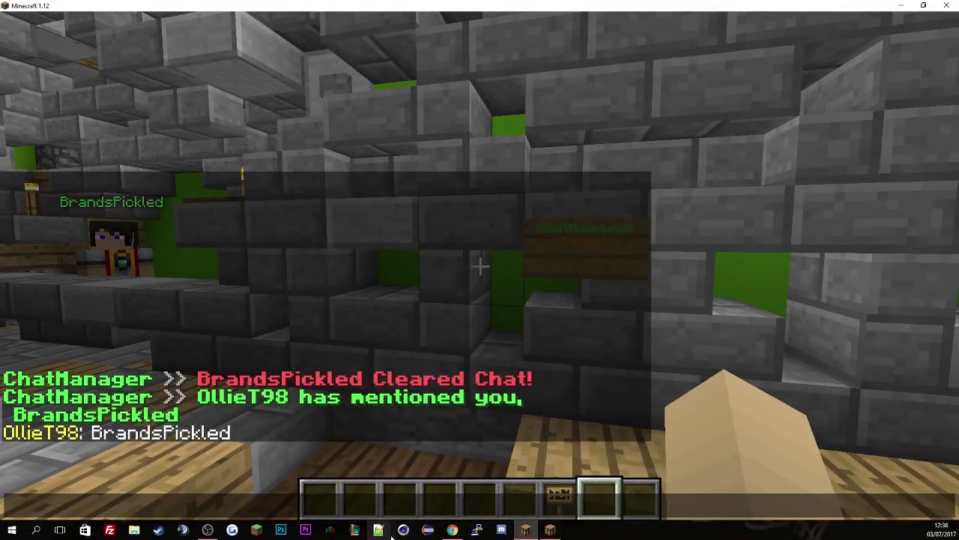
# Return to config.yml in the browser and examine the NotifyMessageEnabled and AntiSwearEnabled toggles.
pyautogui.click(452, 530)
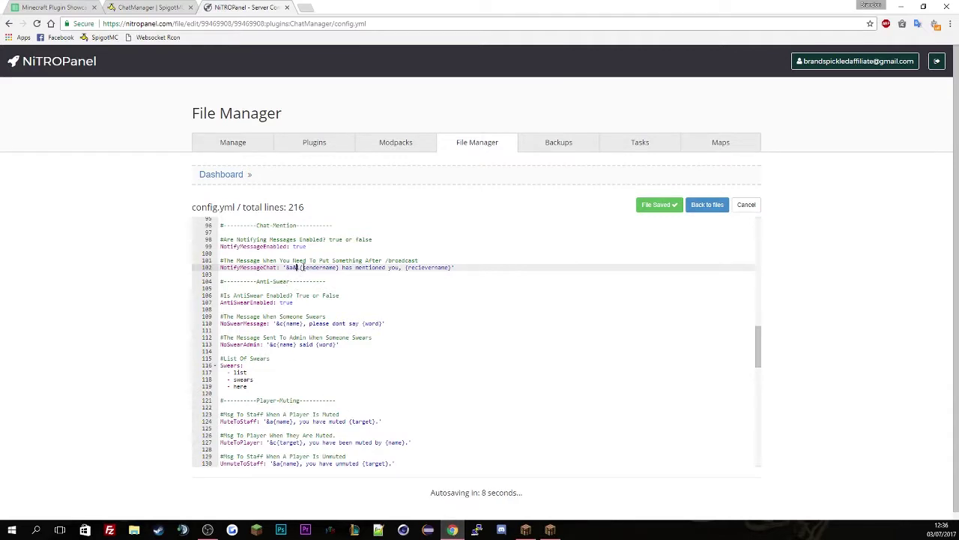
pyautogui.doubleClick(300, 246)
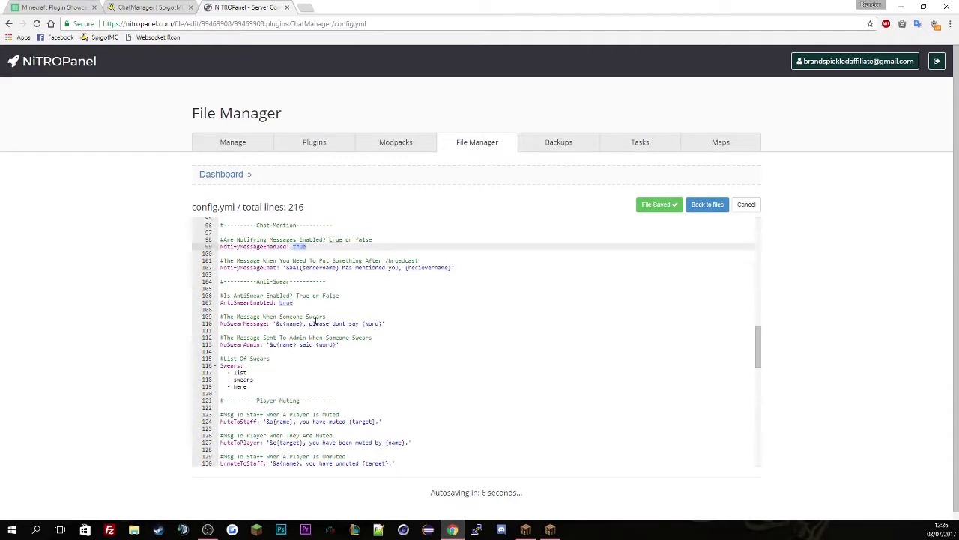
pyautogui.doubleClick(285, 302)
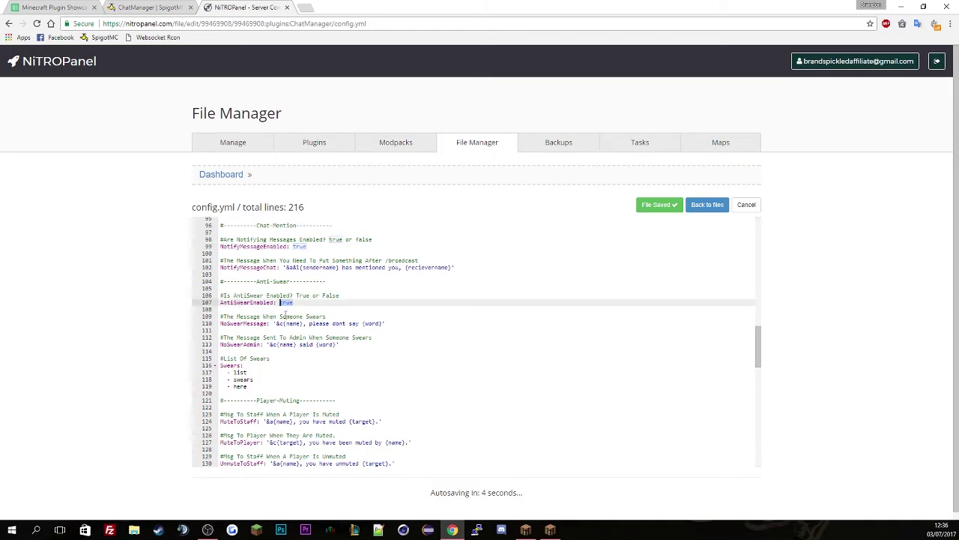
# Replace the first entry of the Swears list with "fuck" and delete the two placeholder entries below it.
pyautogui.doubleClick(240, 372)
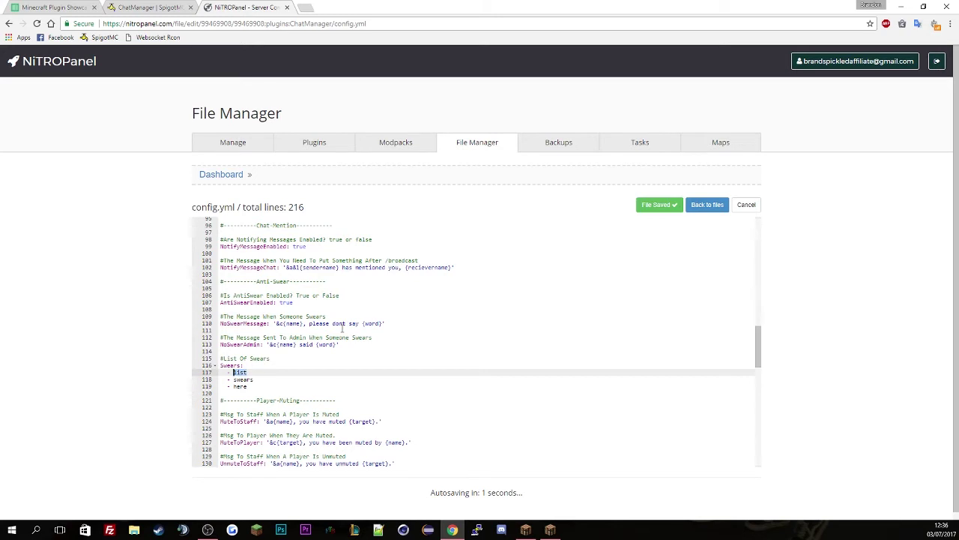
pyautogui.write('fuck')
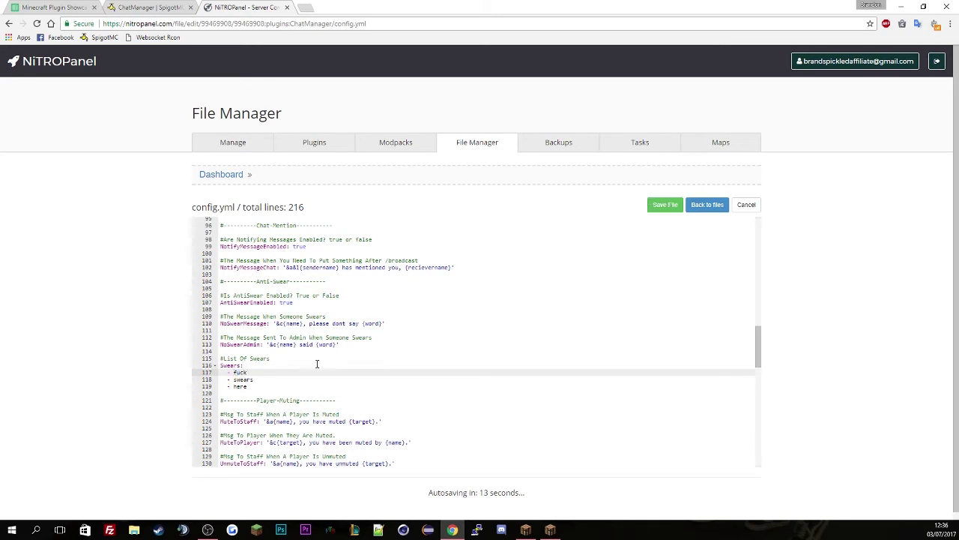
pyautogui.moveTo(317, 372); pyautogui.dragTo(199, 390)
pyautogui.press('Delete')
pyautogui.press('Delete')
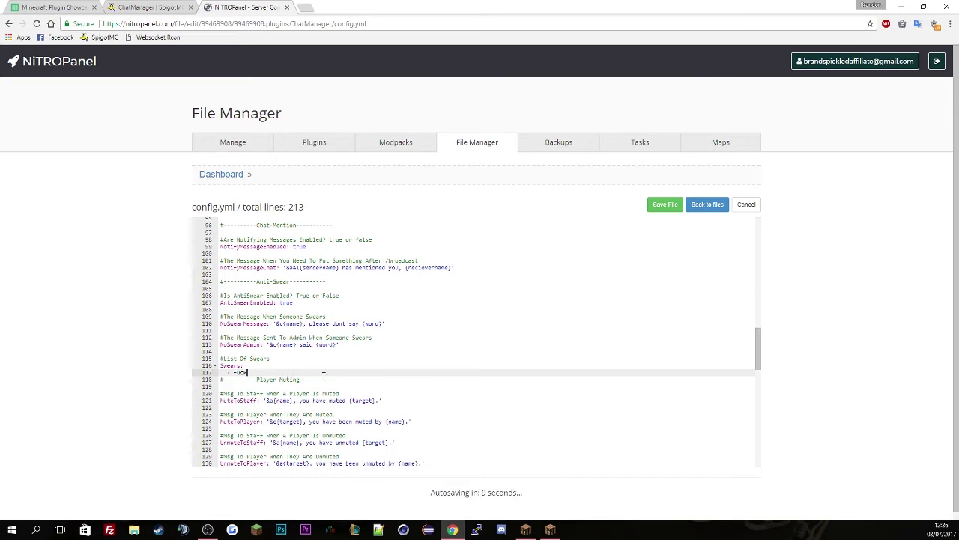
# Examine the NoSwearAdmin and NoSwearMessage lines in the Anti-Swear section, including the {name} placeholder.
pyautogui.click(284, 345)
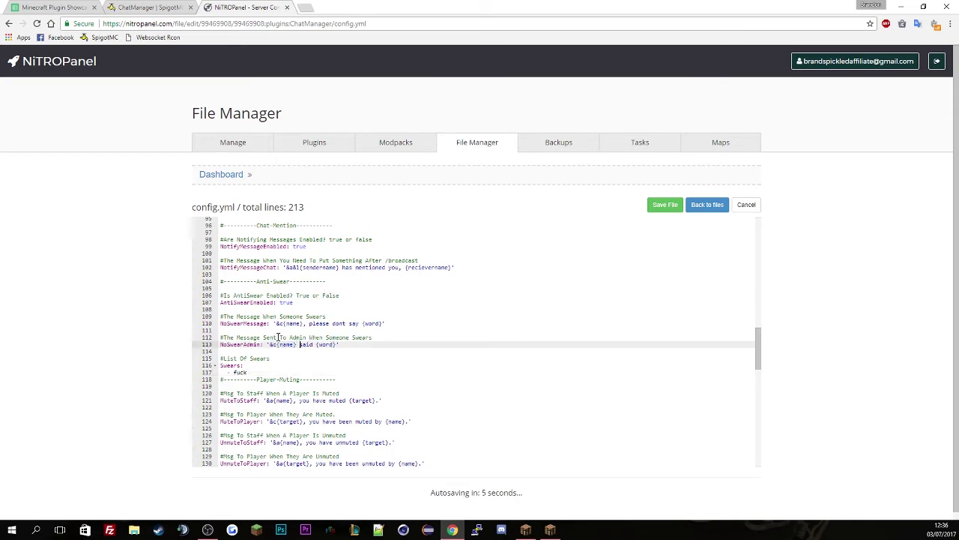
pyautogui.click(278, 337)
pyautogui.click(292, 331)
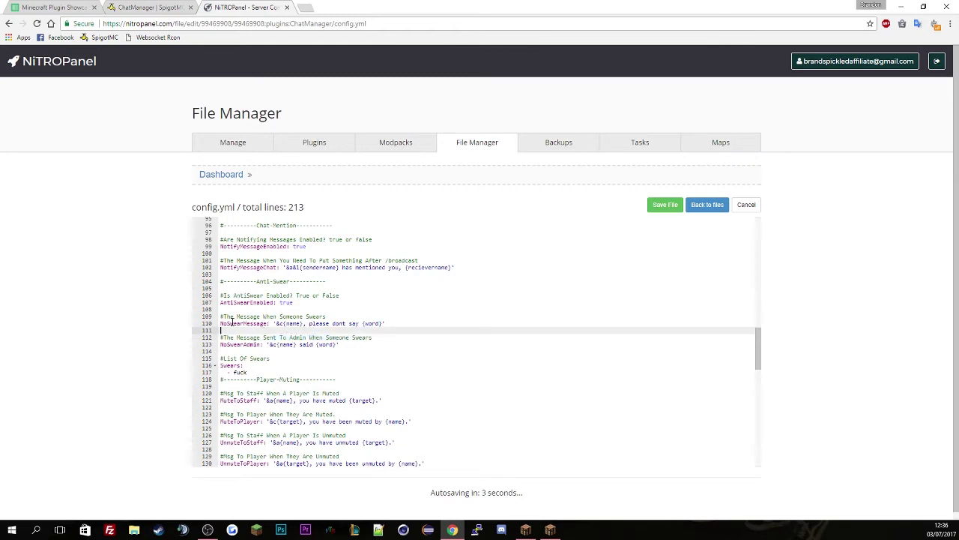
pyautogui.moveTo(285, 323); pyautogui.dragTo(305, 323)
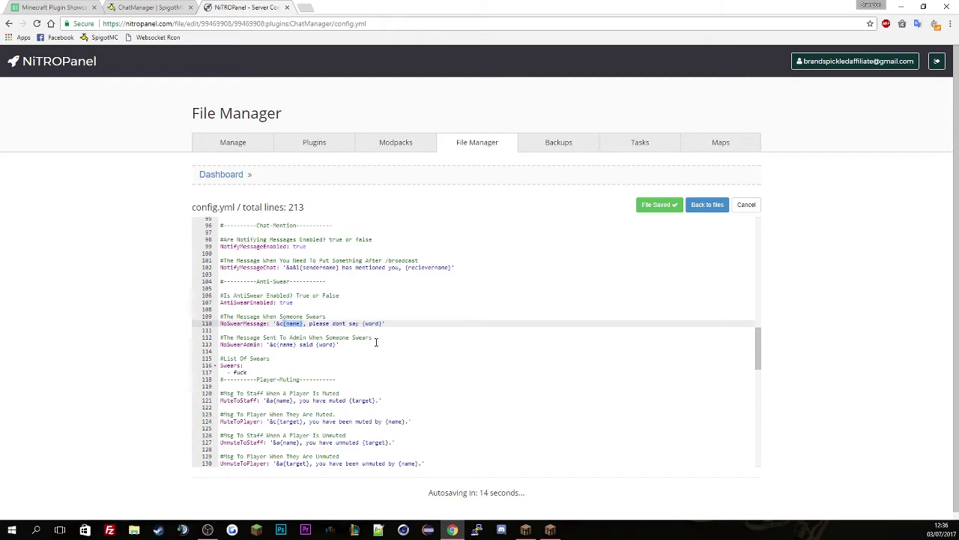
# Review the Player-Muting and Player-Warning sections, including the WarnsToMute and WarnsToKick limits and the auto-kick message.
pyautogui.scroll(-1, 355, 344)
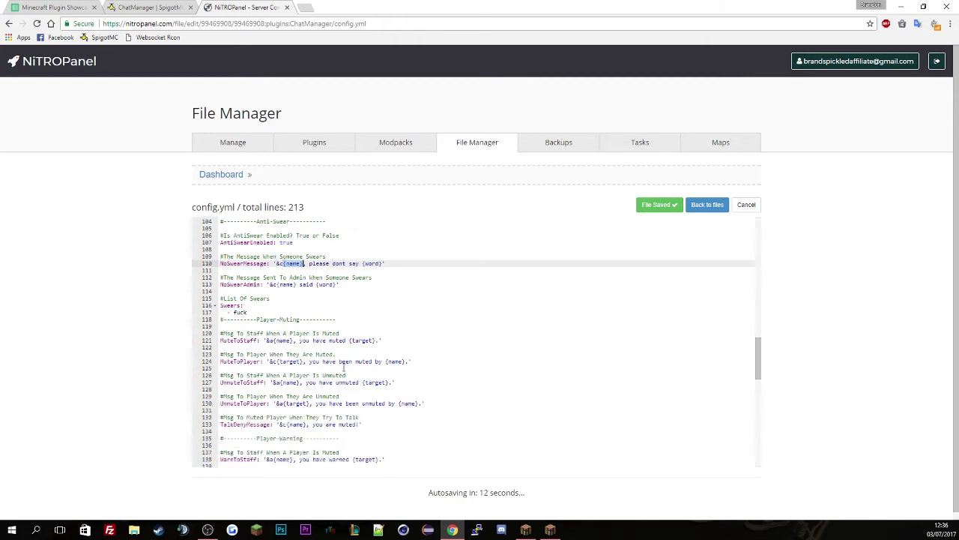
pyautogui.scroll(-1, 344, 366)
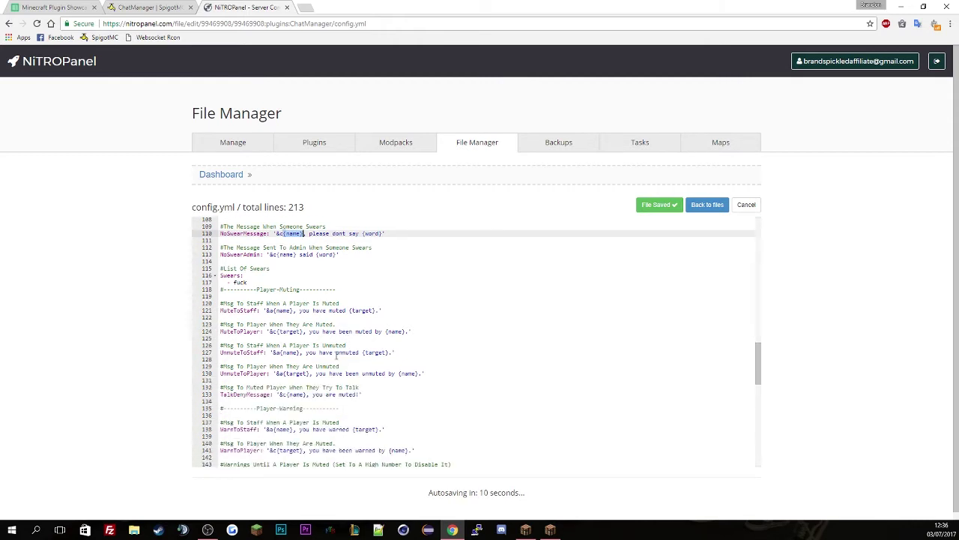
pyautogui.scroll(-2, 275, 321)
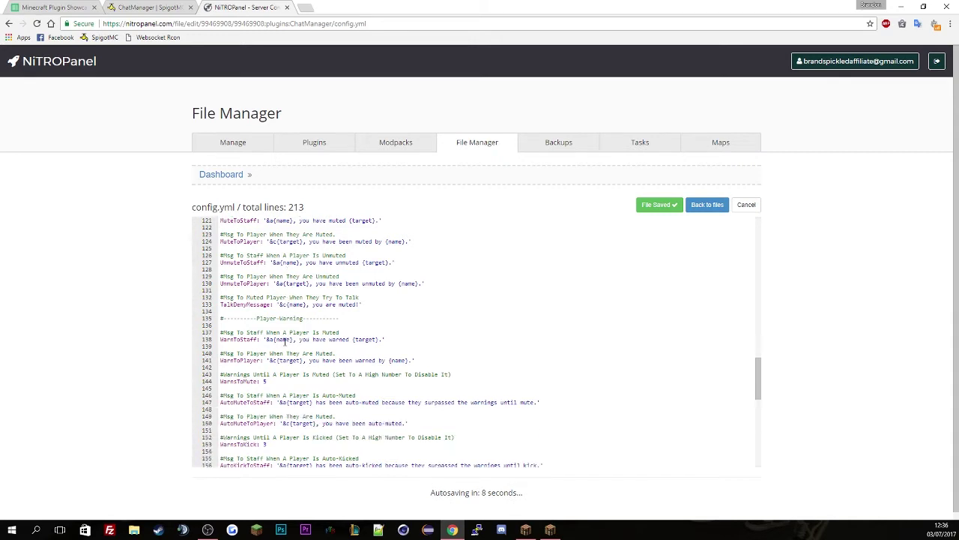
pyautogui.scroll(-1, 272, 350)
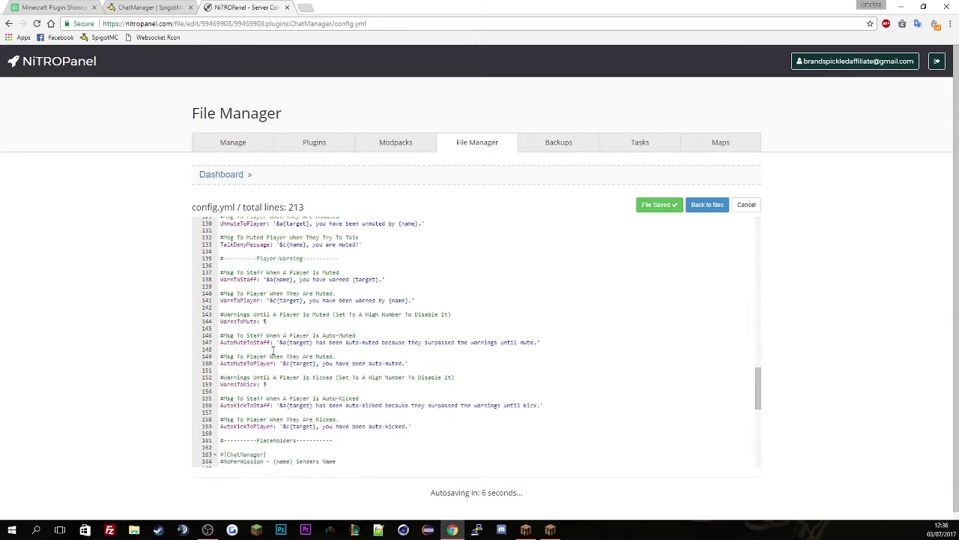
pyautogui.click(263, 320)
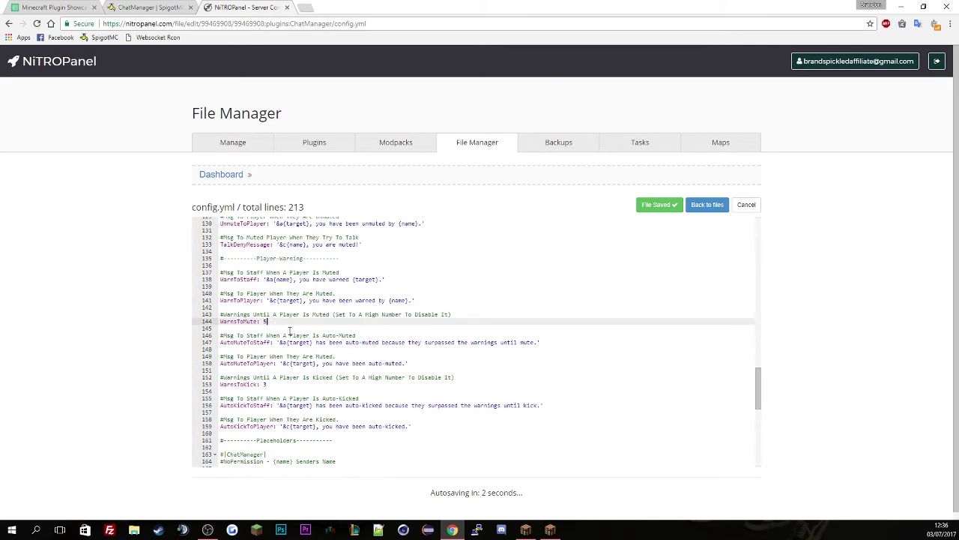
pyautogui.scroll(-1, 293, 362)
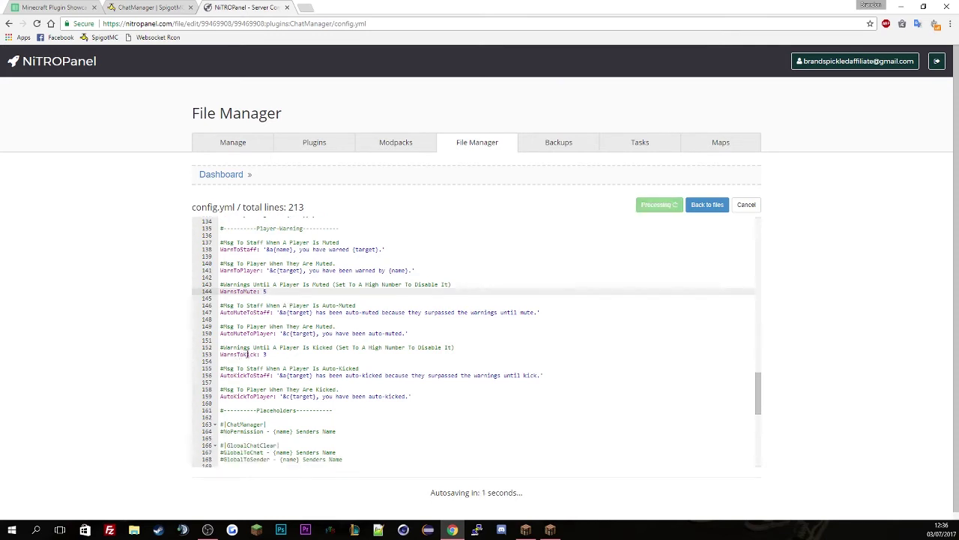
pyautogui.click(289, 356)
pyautogui.click(313, 368)
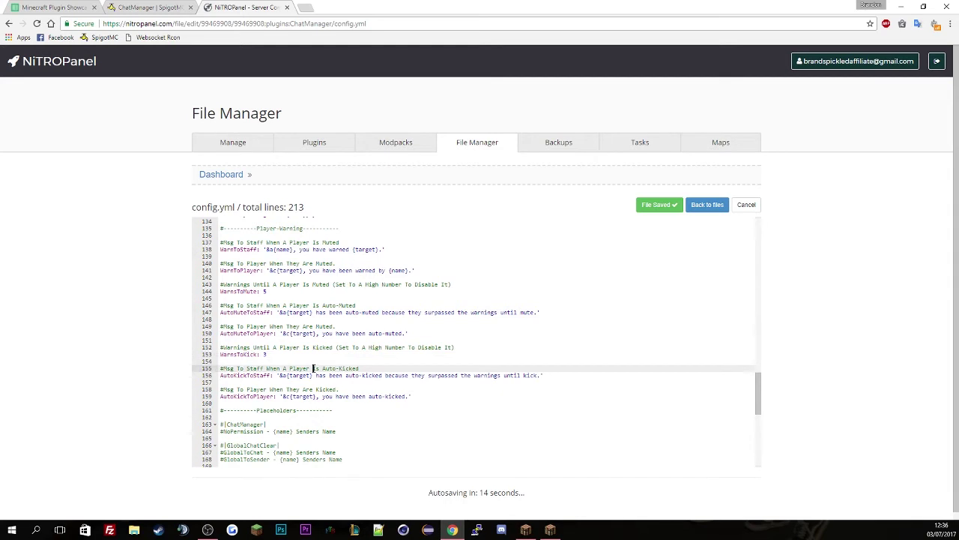
# Read the Placeholders section of config.yml and compare its {target} placeholder with the one used in AutoMuteToPlayer.
pyautogui.scroll(-3, 313, 369)
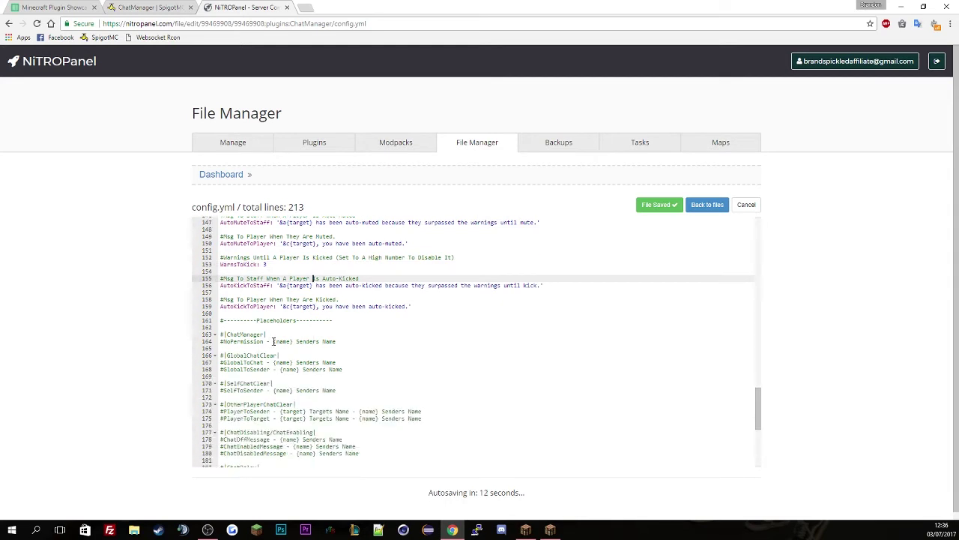
pyautogui.click(272, 341)
pyautogui.click(290, 353)
pyautogui.scroll(-1, 290, 353)
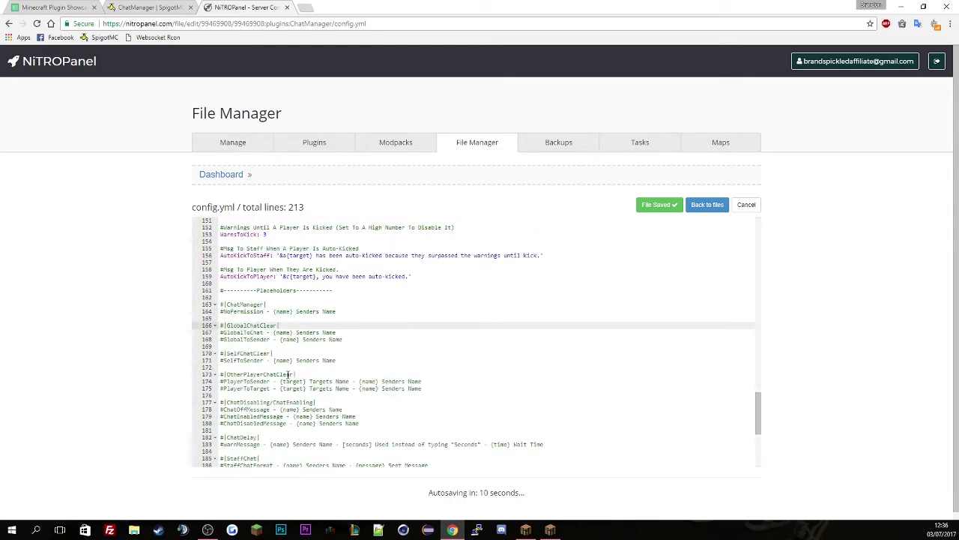
pyautogui.moveTo(273, 360); pyautogui.dragTo(307, 380)
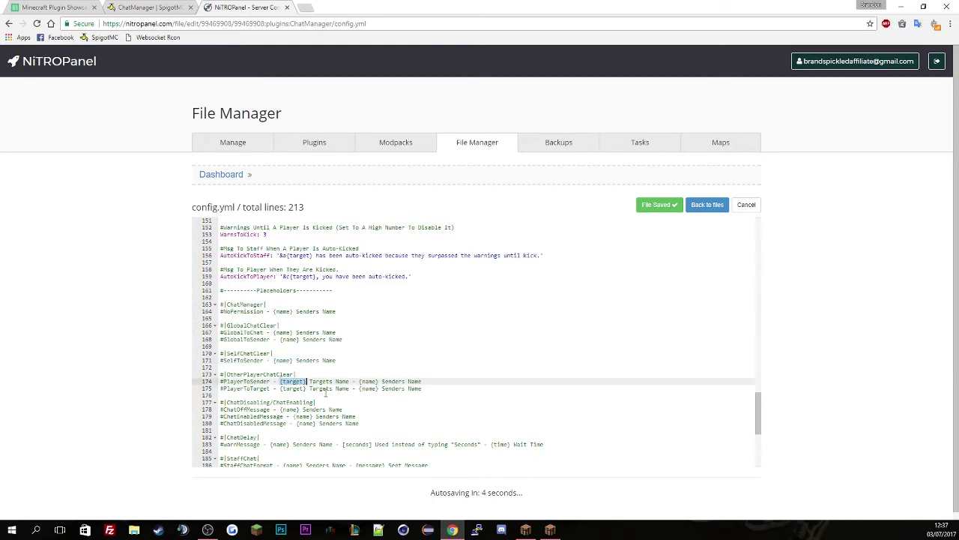
pyautogui.moveTo(285, 276); pyautogui.dragTo(316, 303)
pyautogui.scroll(3, 318, 300)
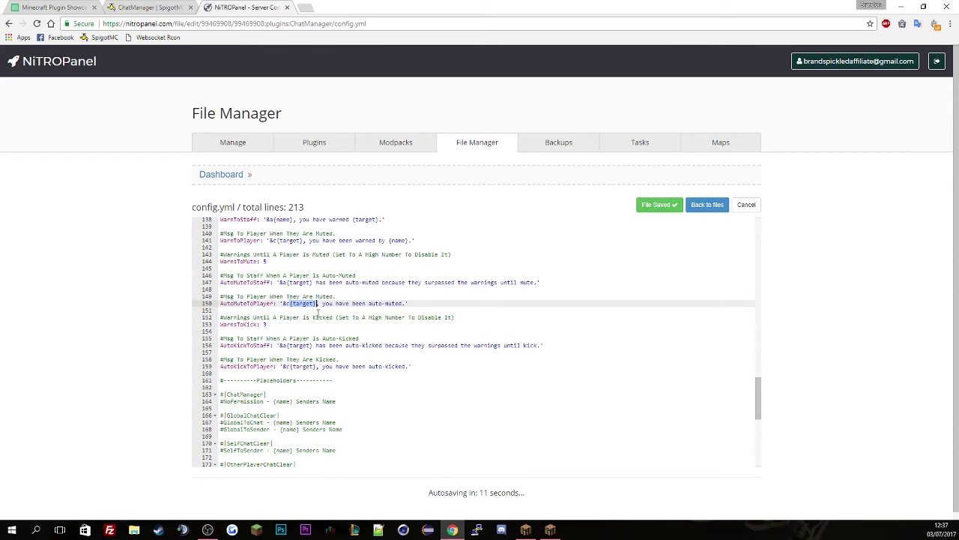
# Read the remaining Placeholders entries through the end of config.yml, and return to the start of the file.
pyautogui.moveTo(291, 303); pyautogui.dragTo(318, 304)
pyautogui.click(296, 304)
pyautogui.scroll(-3, 306, 311)
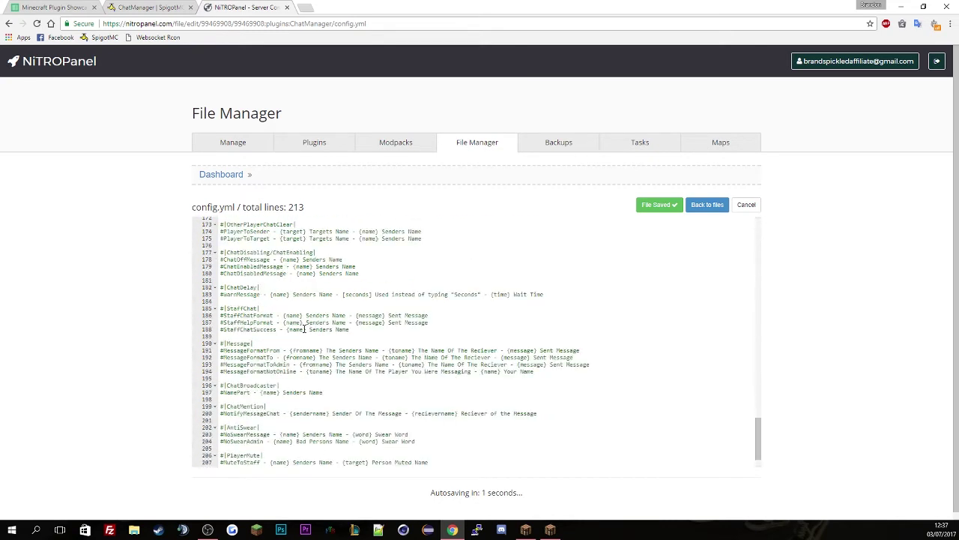
pyautogui.scroll(-3, 302, 350)
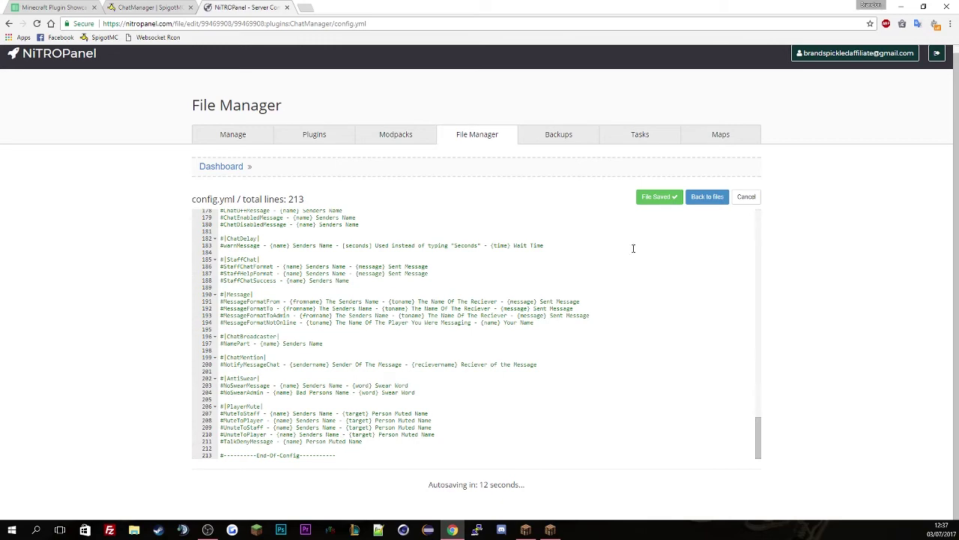
pyautogui.scroll(13, 592, 333)
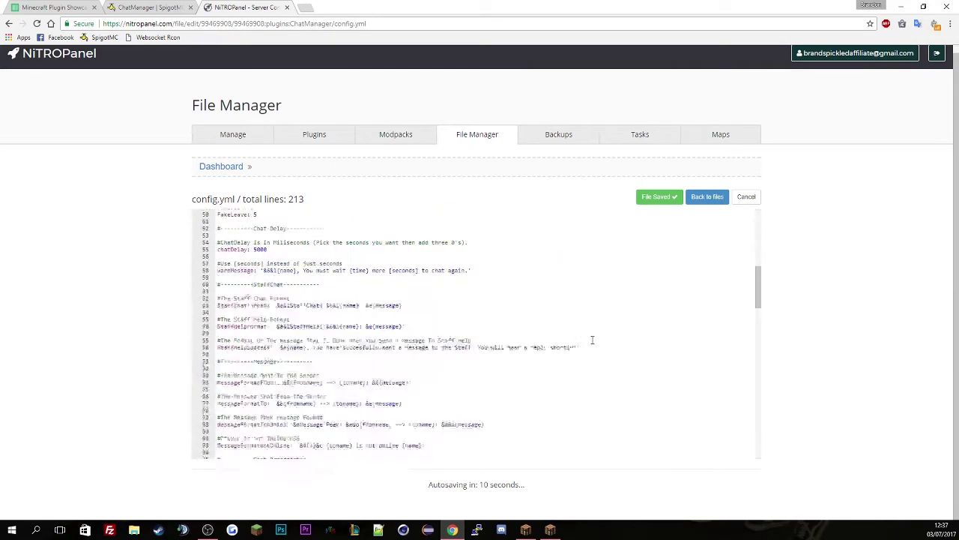
pyautogui.scroll(4, 592, 330)
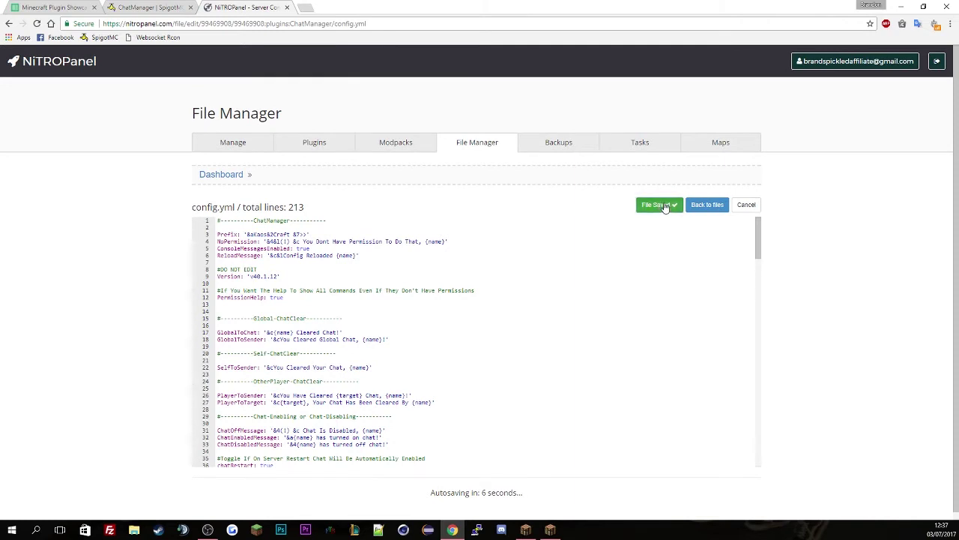
# Leave config.yml and open the first player's yml file in ChatManager's PlayerData folder for editing.
pyautogui.click(697, 206)
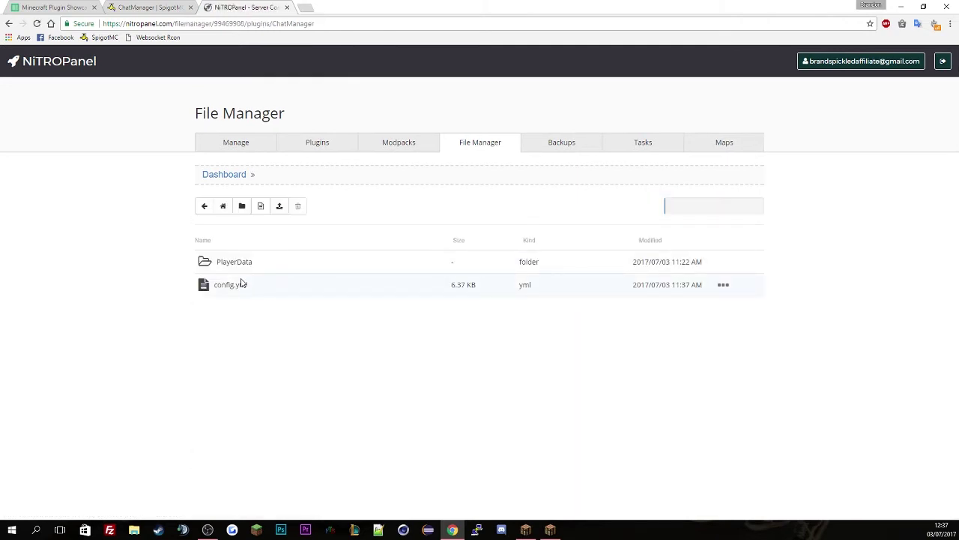
pyautogui.click(245, 263)
pyautogui.rightClick(293, 270)
pyautogui.click(344, 299)
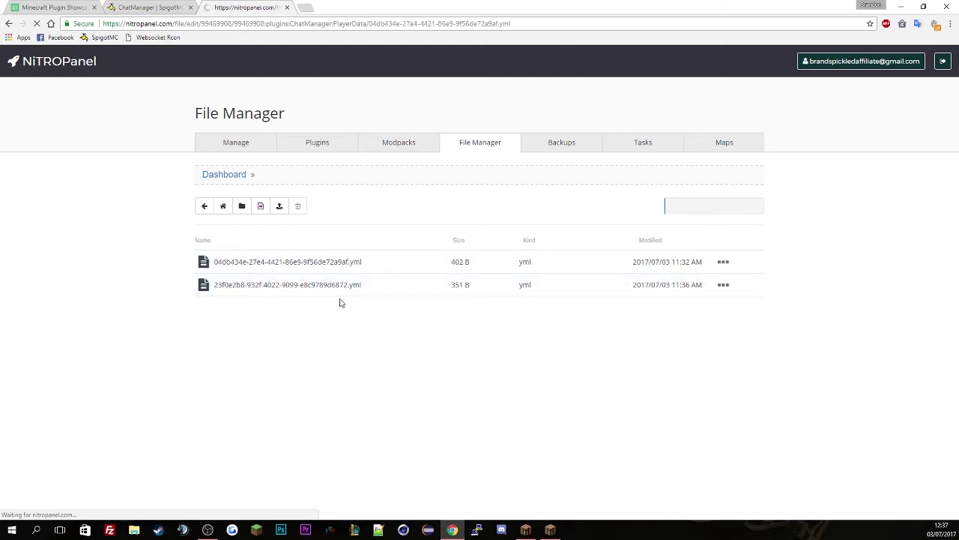
# Examine the location, world, gamemode, health, hunger and level entries under PlayerInfo.
pyautogui.click(261, 249)
pyautogui.moveTo(260, 251); pyautogui.dragTo(218, 237)
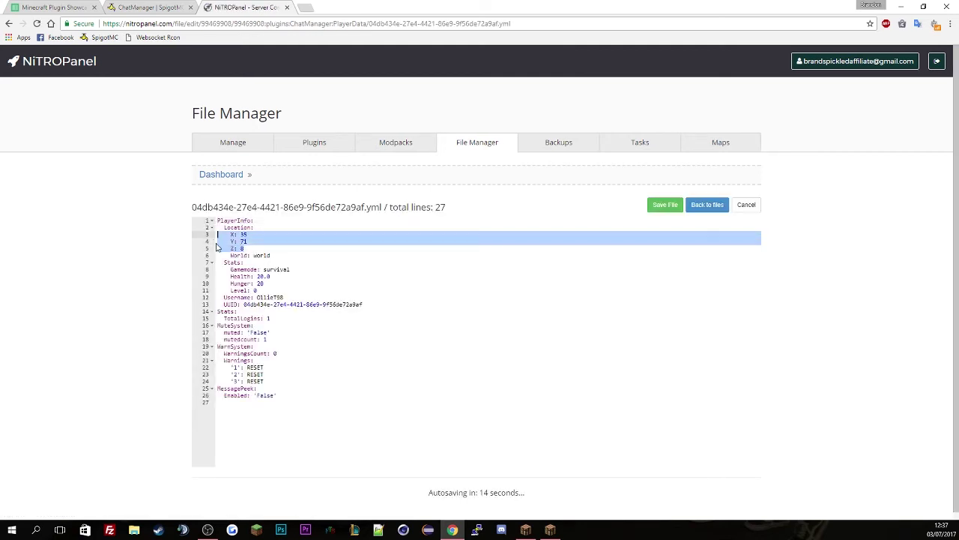
pyautogui.moveTo(287, 257); pyautogui.dragTo(198, 257)
pyautogui.moveTo(304, 271); pyautogui.dragTo(194, 265)
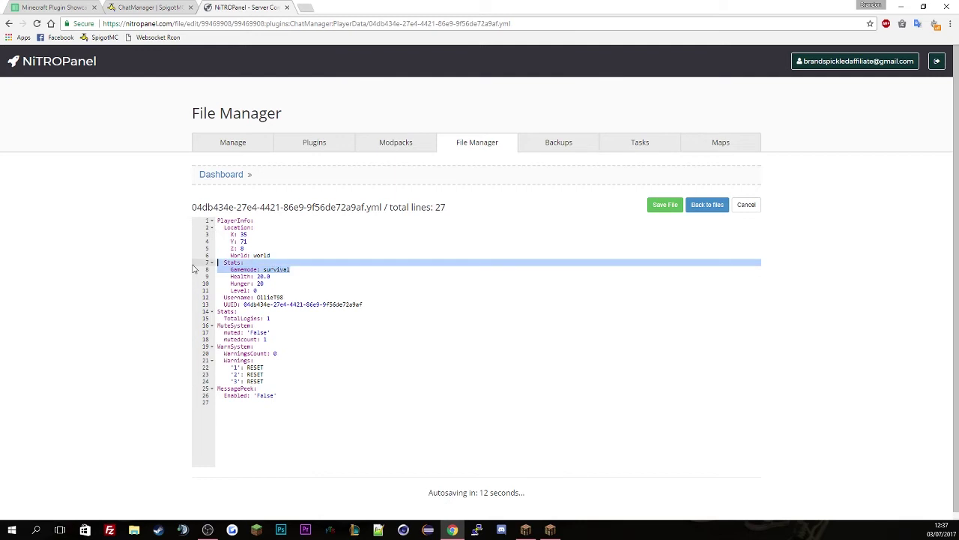
pyautogui.moveTo(274, 278); pyautogui.dragTo(216, 272)
pyautogui.moveTo(263, 291); pyautogui.dragTo(221, 286)
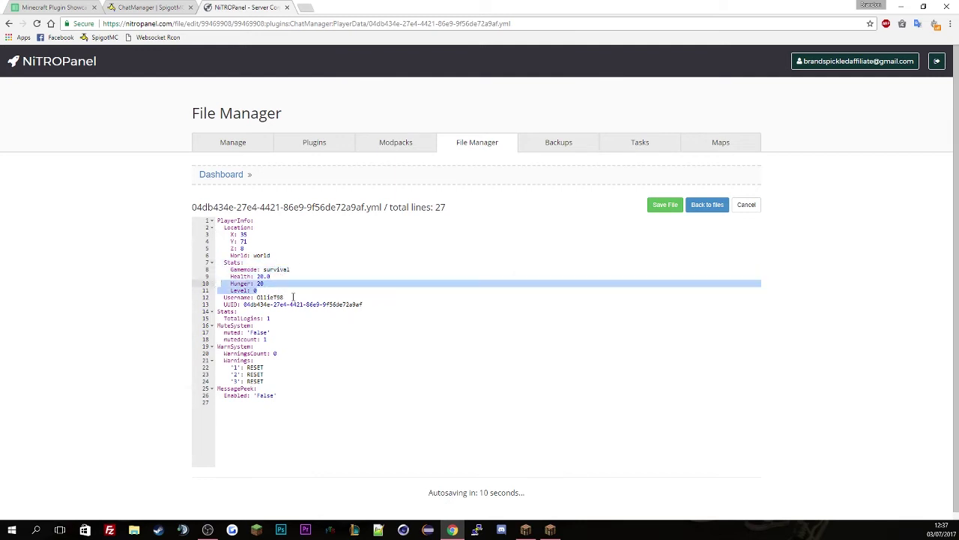
# Examine the username, UUID and TotalLogins entries, plus the MuteSystem, WarnSystem and MessagePeek sections of the player file.
pyautogui.moveTo(293, 297); pyautogui.dragTo(210, 297)
pyautogui.moveTo(378, 306); pyautogui.dragTo(209, 304)
pyautogui.moveTo(286, 318); pyautogui.dragTo(206, 318)
pyautogui.moveTo(275, 333); pyautogui.dragTo(211, 327)
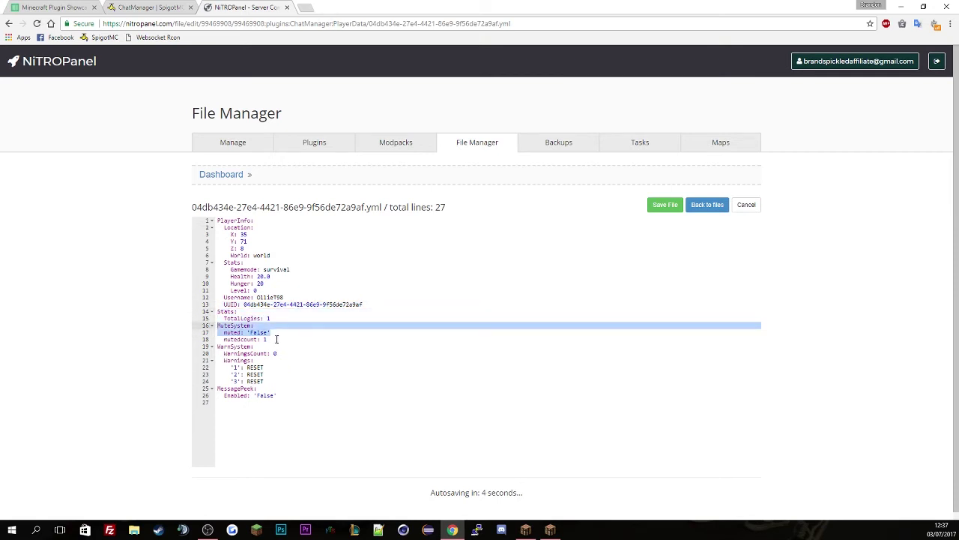
pyautogui.moveTo(277, 340); pyautogui.dragTo(212, 340)
pyautogui.moveTo(264, 360); pyautogui.dragTo(212, 346)
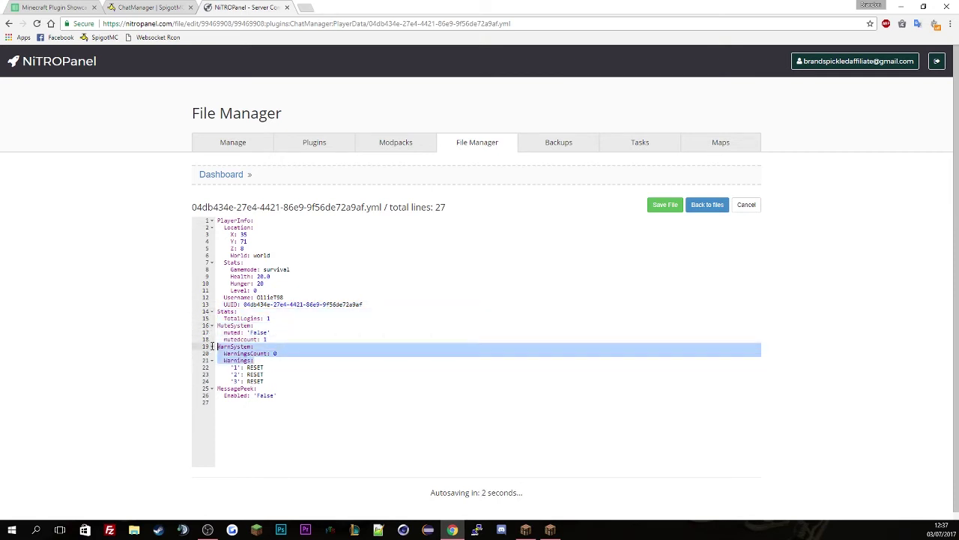
pyautogui.moveTo(274, 381); pyautogui.dragTo(218, 367)
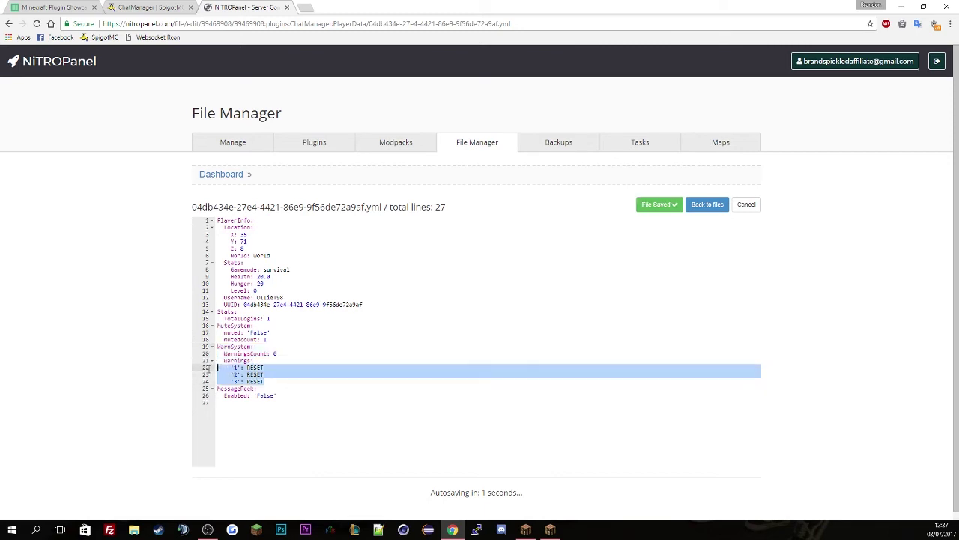
pyautogui.moveTo(278, 385); pyautogui.dragTo(211, 367)
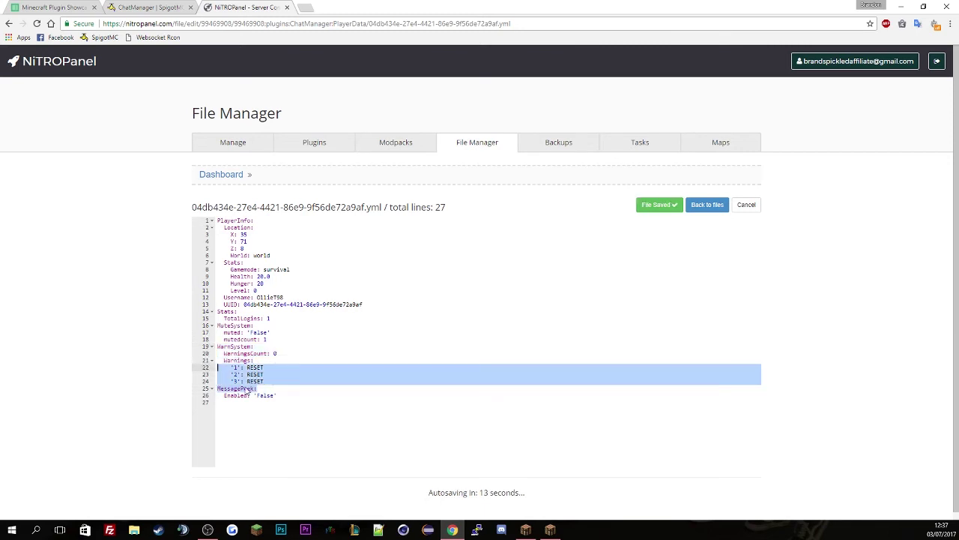
pyautogui.moveTo(285, 395); pyautogui.dragTo(218, 388)
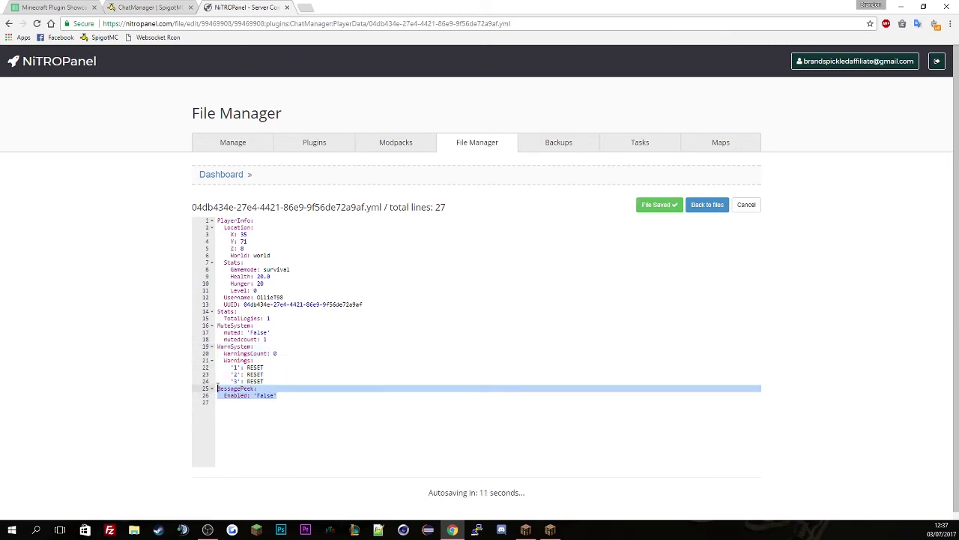
# Open the second player's yml file, check its Gamemode entry, save the file and return to the PlayerData folder.
pyautogui.click(705, 206)
pyautogui.rightClick(360, 291)
pyautogui.click(401, 323)
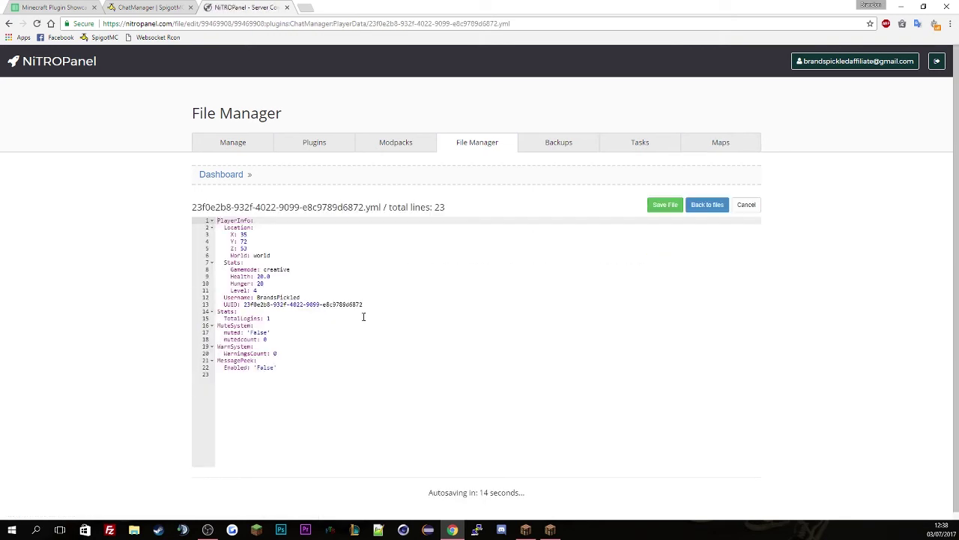
pyautogui.doubleClick(282, 267)
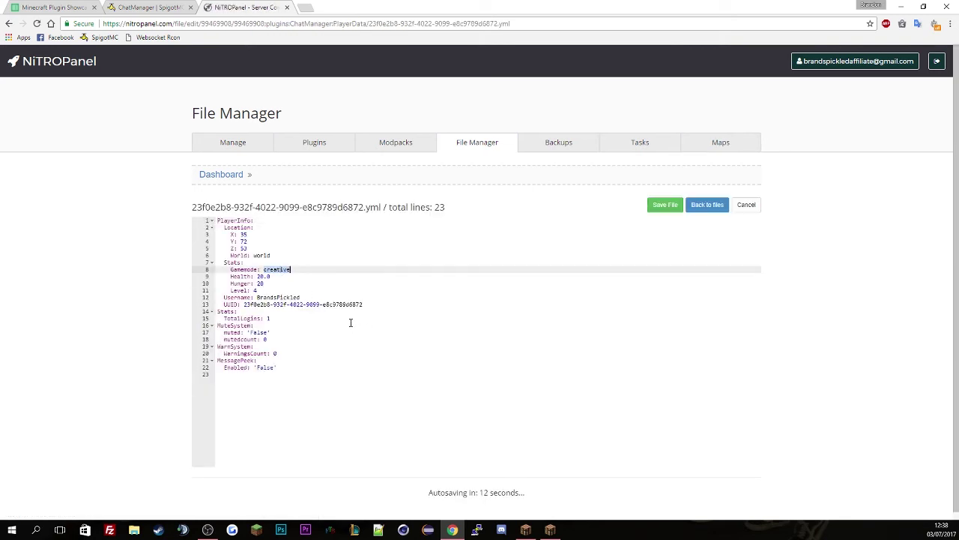
pyautogui.click(664, 204)
pyautogui.click(707, 205)
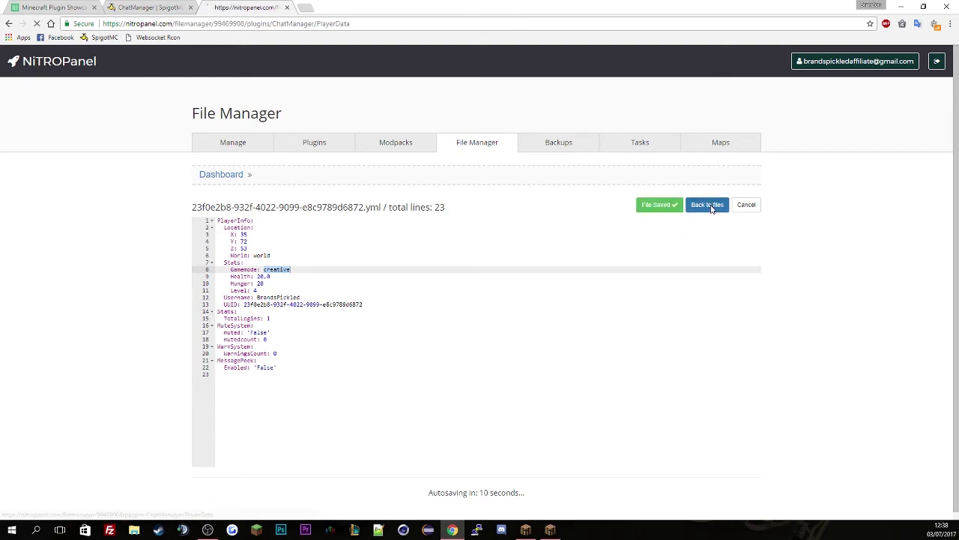
# Switch to the main Minecraft client and reload the server with /rl.
pyautogui.click(550, 529)
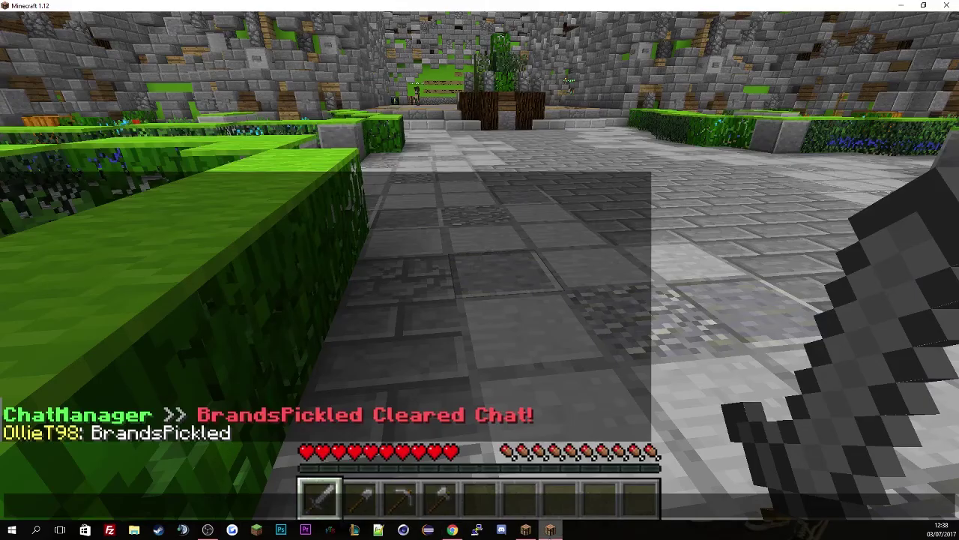
pyautogui.click(526, 529)
pyautogui.press('Escape')
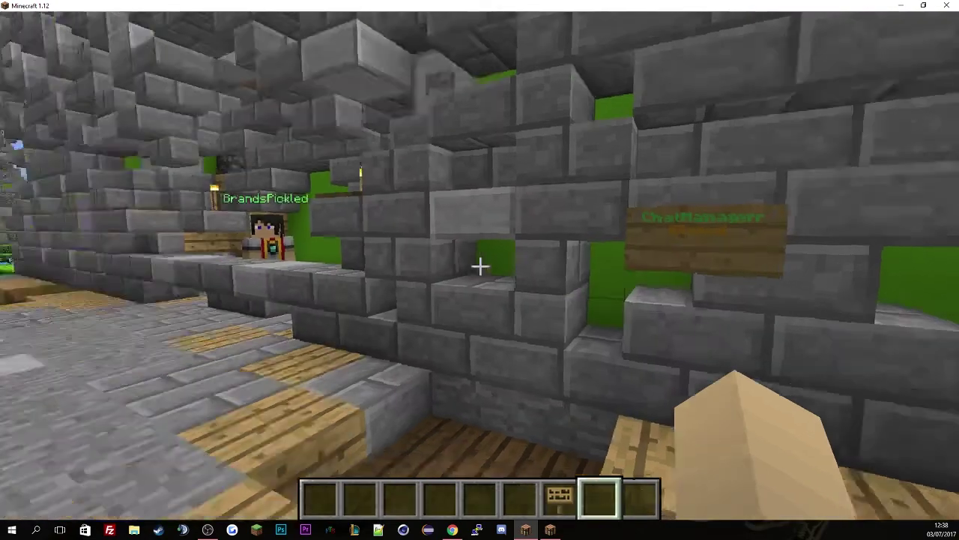
pyautogui.write('/rl')
pyautogui.press('Return')
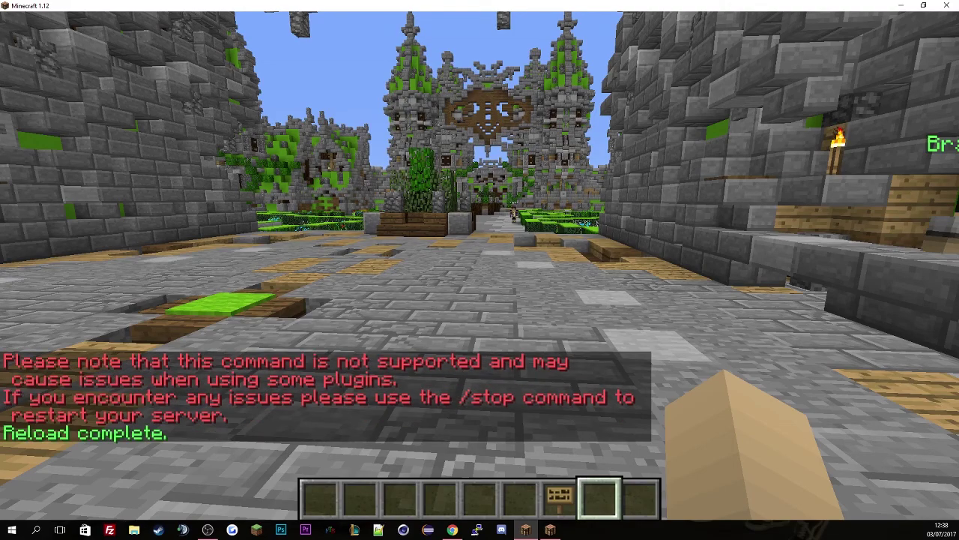
# Broadcast a fake join with /chatmanager join and check the prefix shown in the chat history.
pyautogui.press('w')
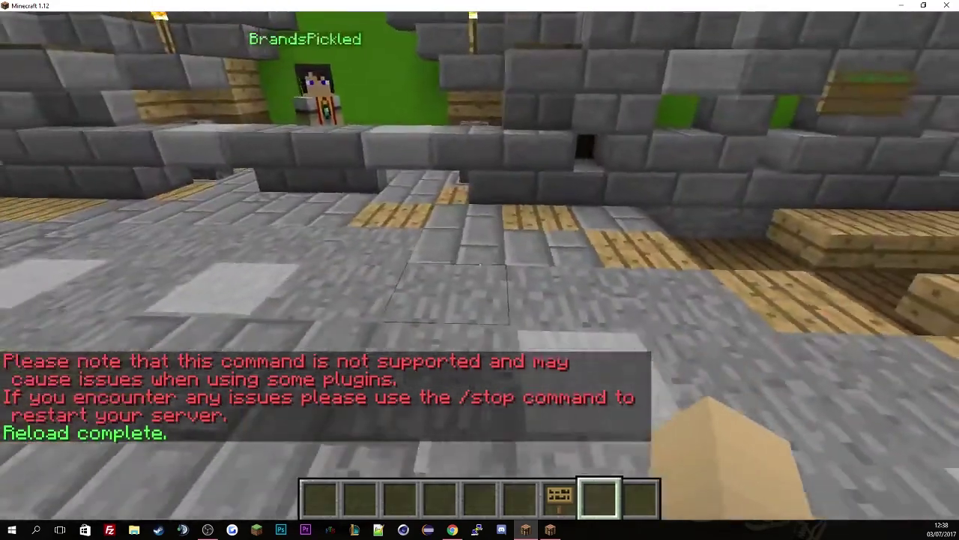
pyautogui.press('/')
pyautogui.write('chatmanager')
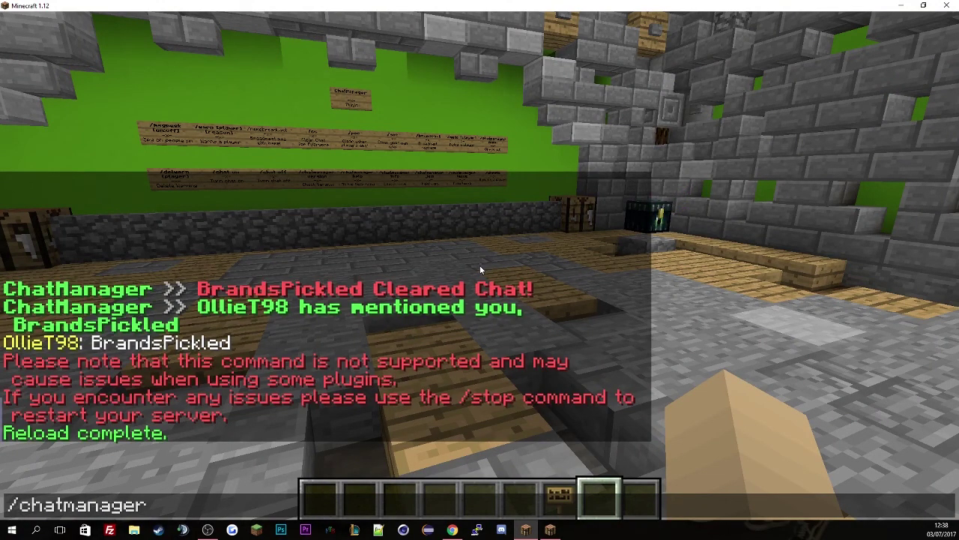
pyautogui.write(' join')
pyautogui.press('Return')
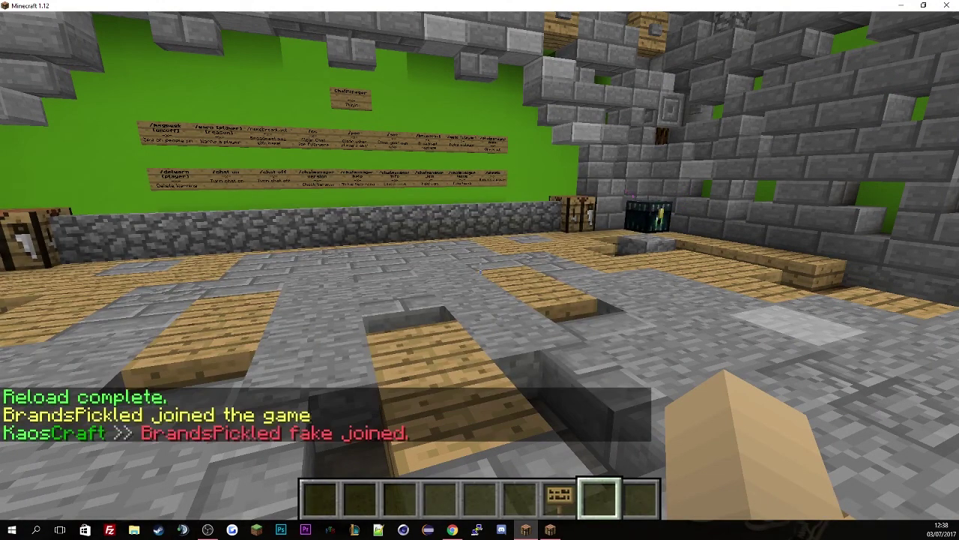
pyautogui.press('t')
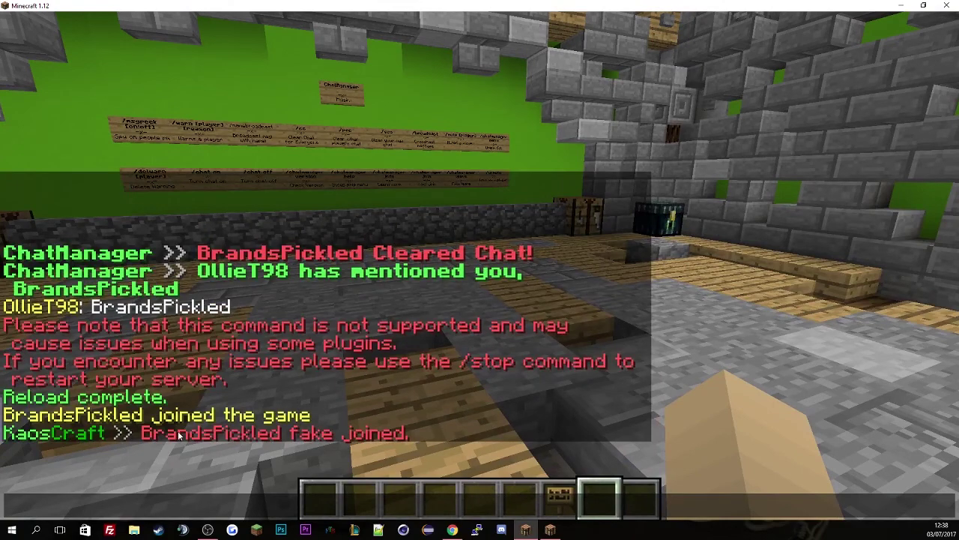
pyautogui.press('Escape')
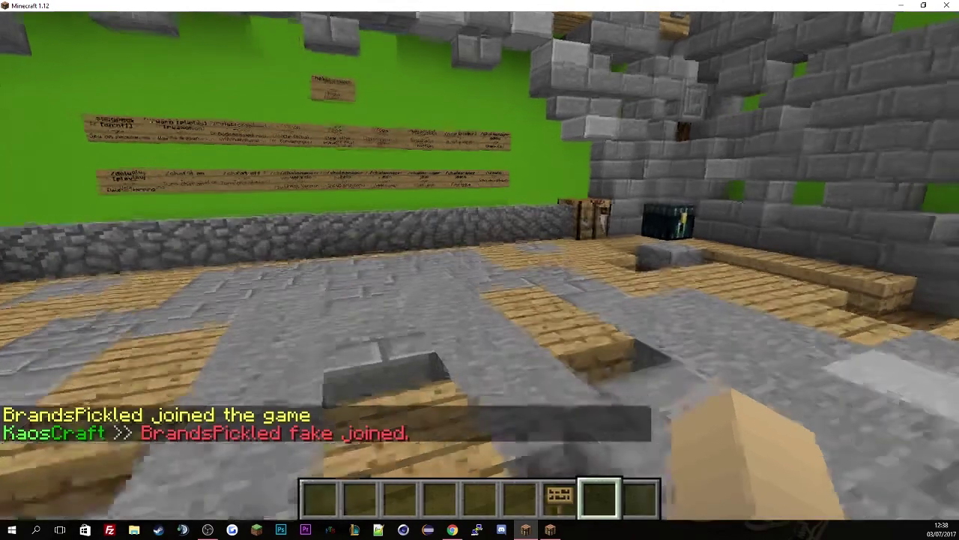
# Send the swear word "fuck" from the second Minecraft client and check the staff alert in the main client.
pyautogui.press('t')
pyautogui.press('Escape')
pyautogui.press('/')
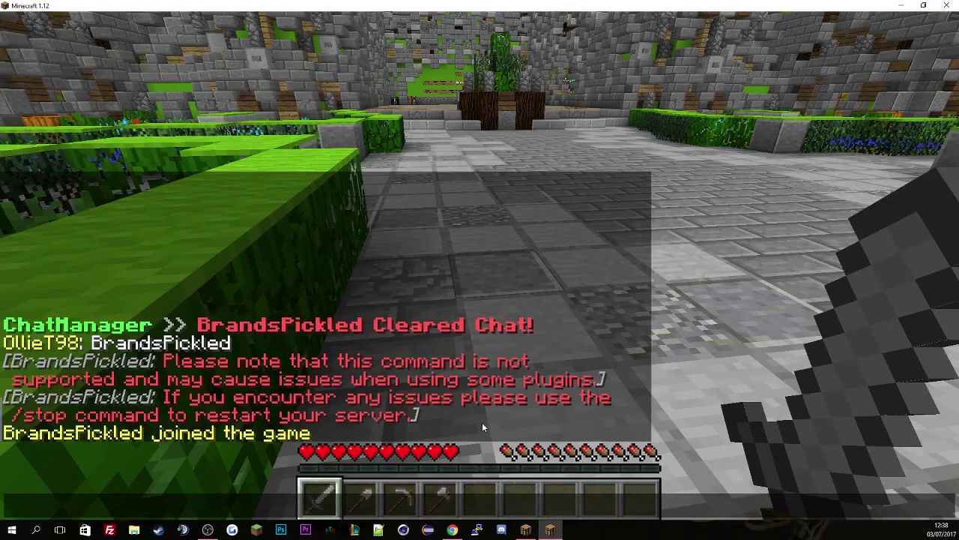
pyautogui.write('fuck')
pyautogui.press('Return')
pyautogui.press('t')
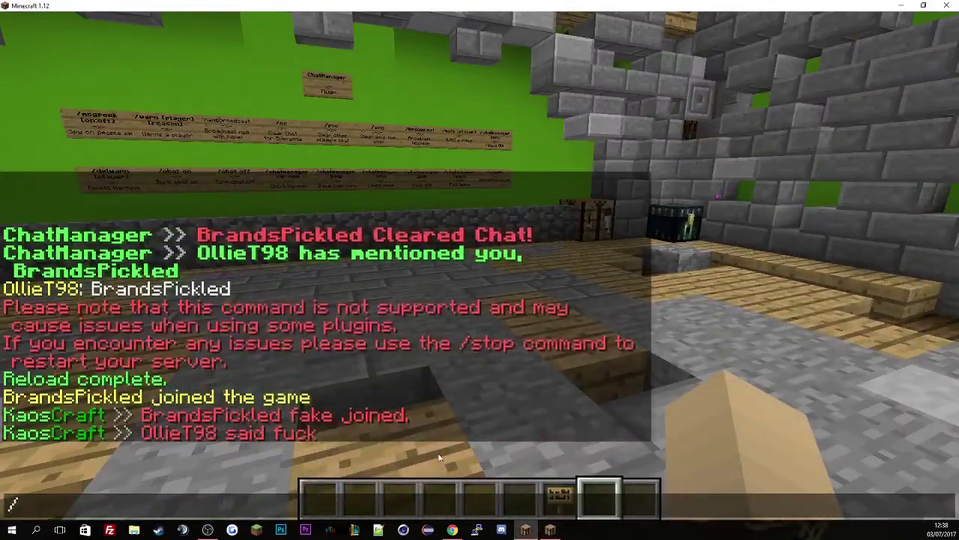
pyautogui.press('Escape')
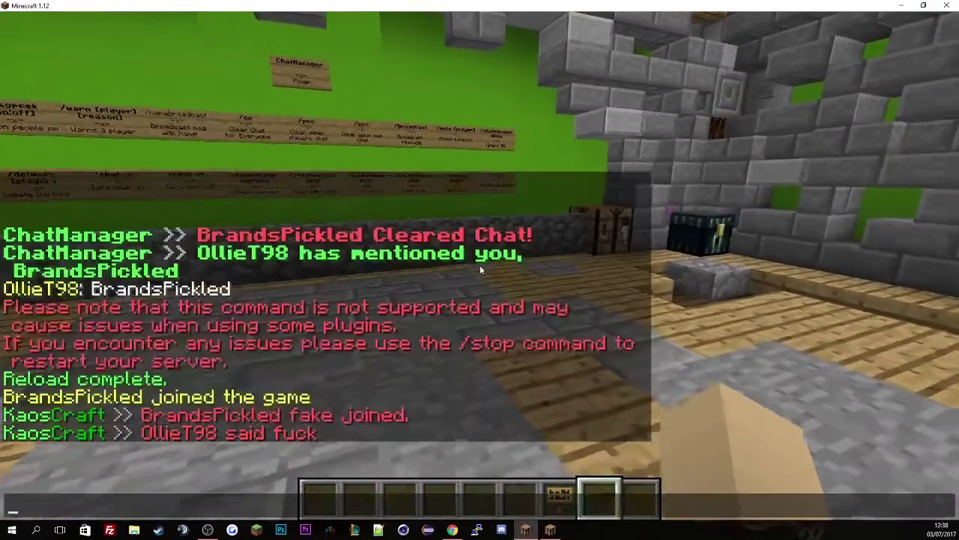
# Open the ChatManager GUI menu with its chat command to check the new prefix, and close it.
pyautogui.write('enu')
pyautogui.press('Return')
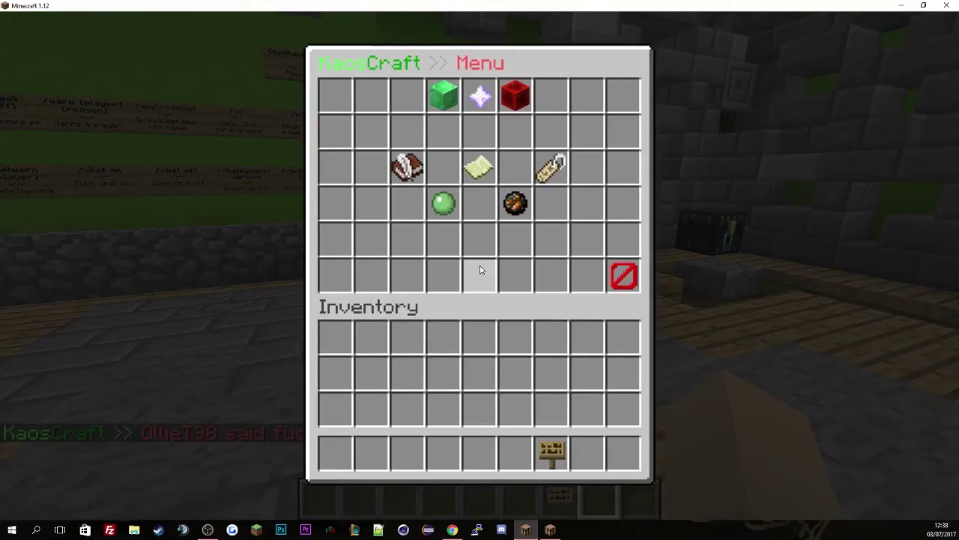
pyautogui.click(623, 279)
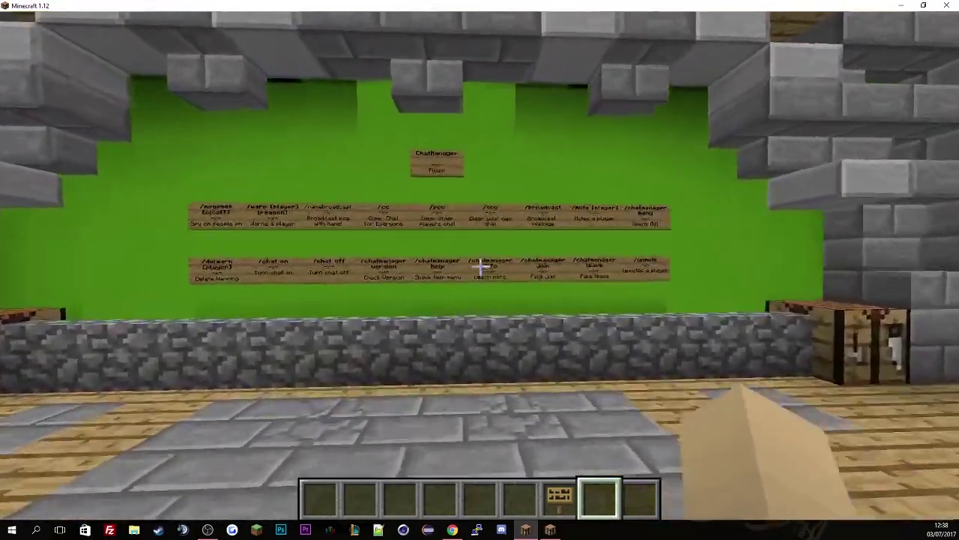
# Walk from the command sign wall through the garden plaza to the other player.
pyautogui.press('w')
pyautogui.press('Tab')
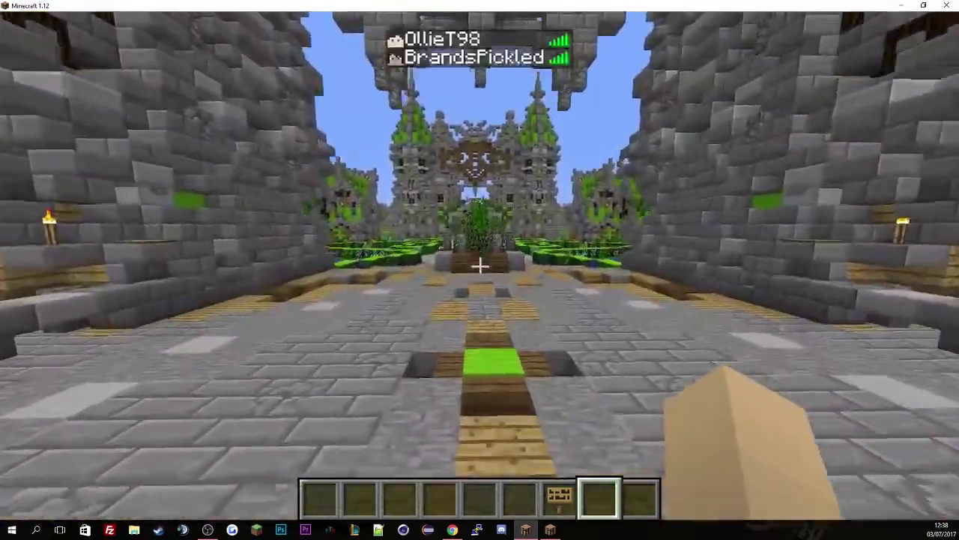
pyautogui.press('w')
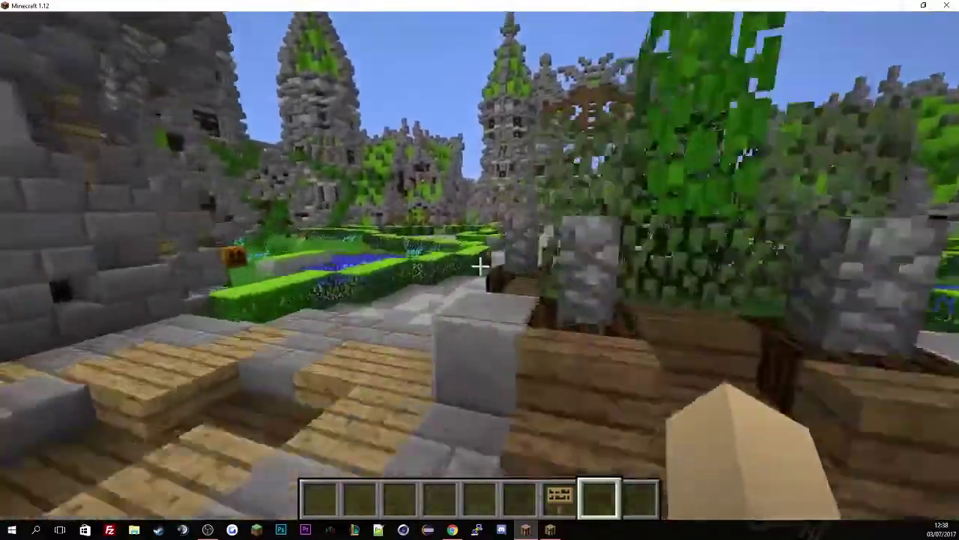
pyautogui.press('w')
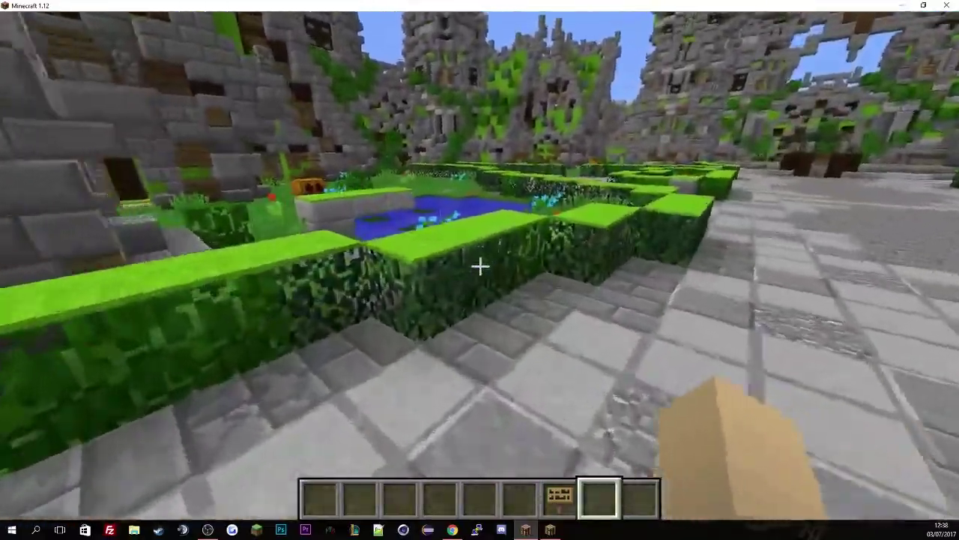
pyautogui.press('w')
pyautogui.press('space')
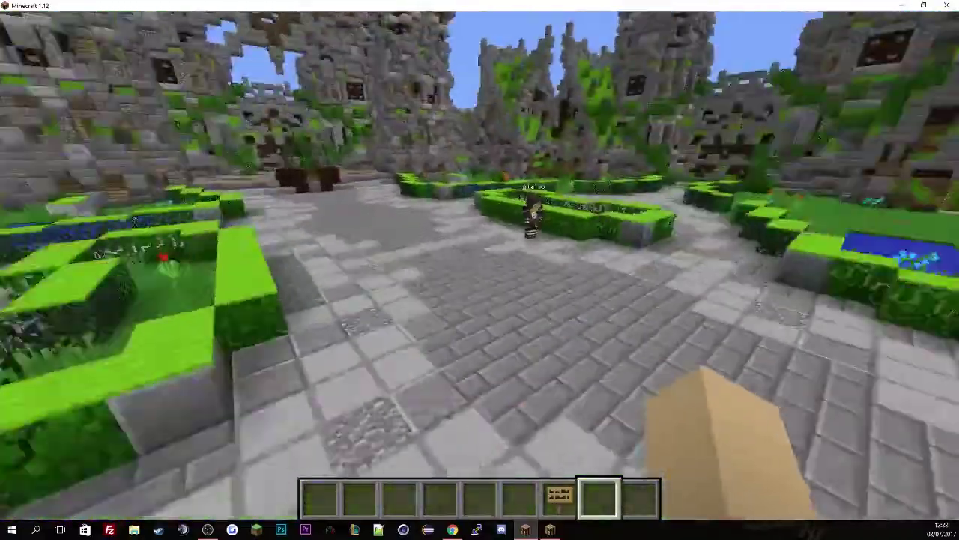
pyautogui.press('w')
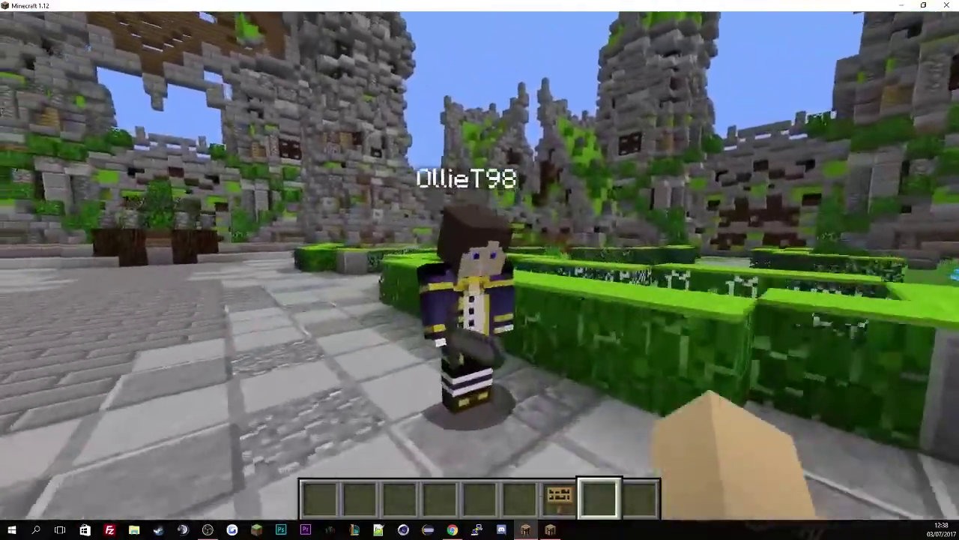
pyautogui.press('w')
pyautogui.press('w')
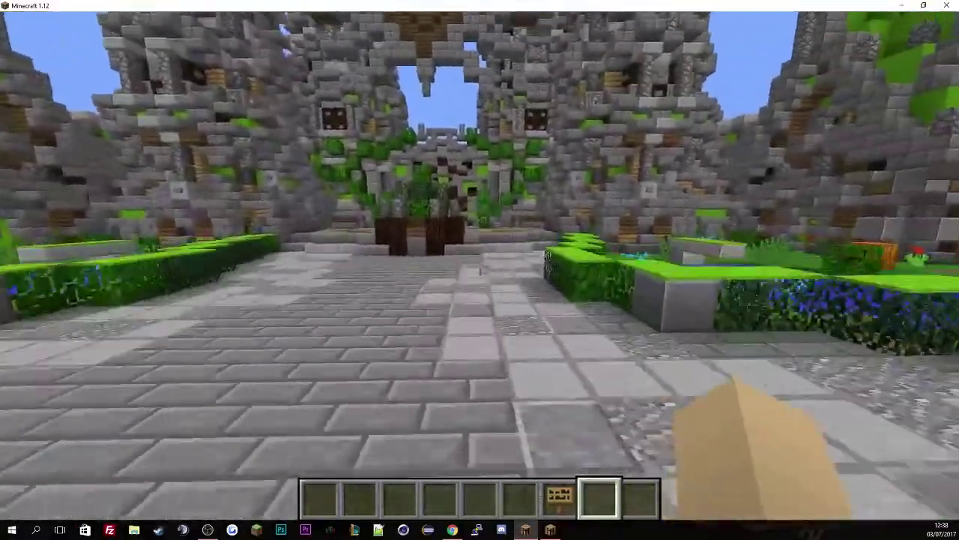
pyautogui.press('w')
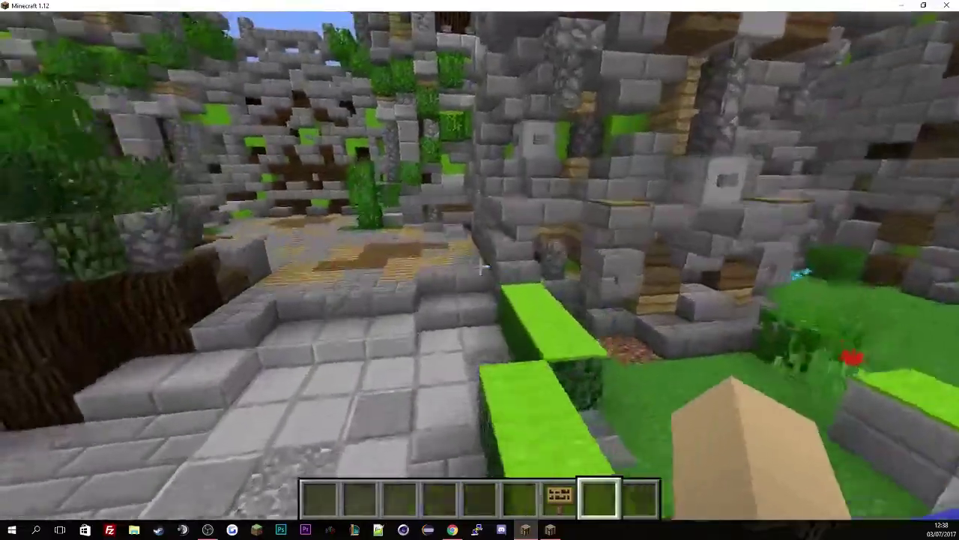
pyautogui.press('w')
pyautogui.press('w')
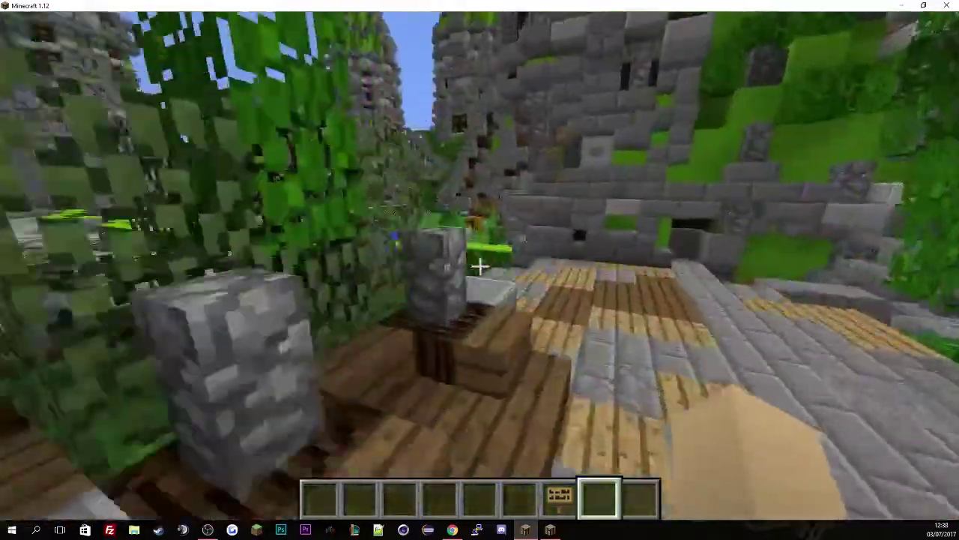
pyautogui.press('w')
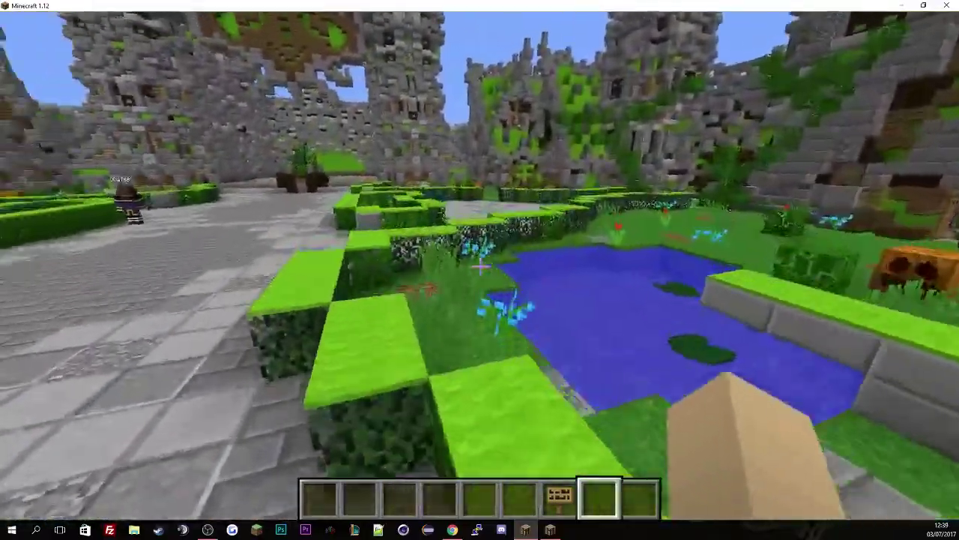
pyautogui.press('w')
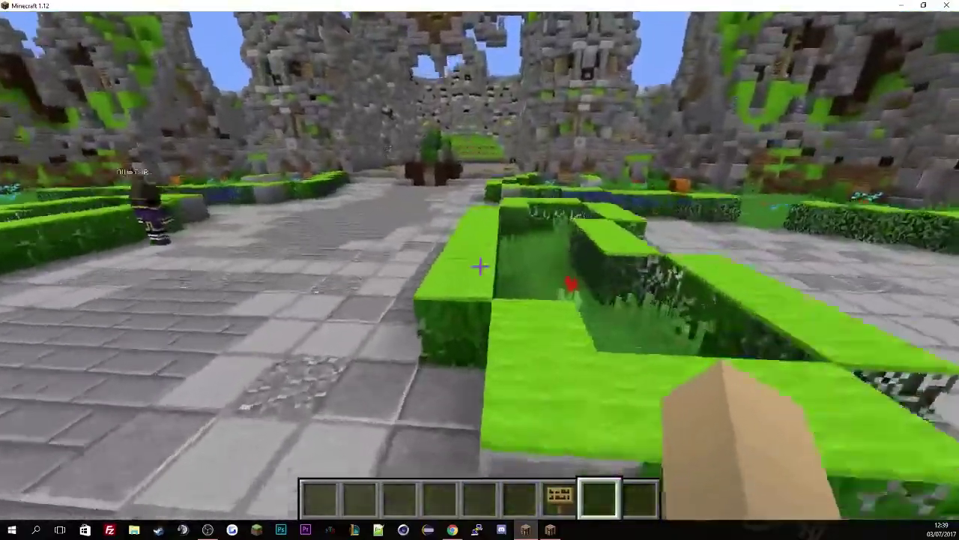
pyautogui.press('w')
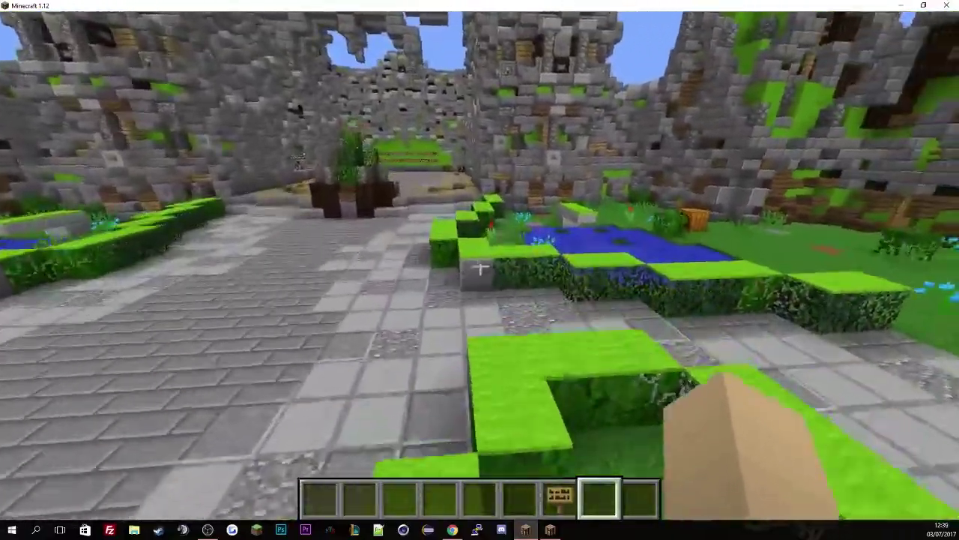
pyautogui.press('w')
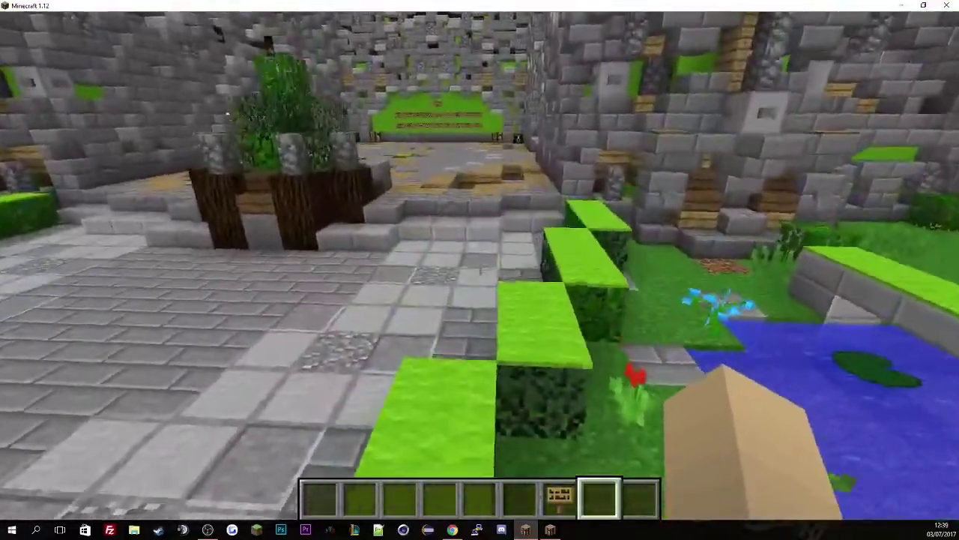
pyautogui.press('w')
pyautogui.press('w')
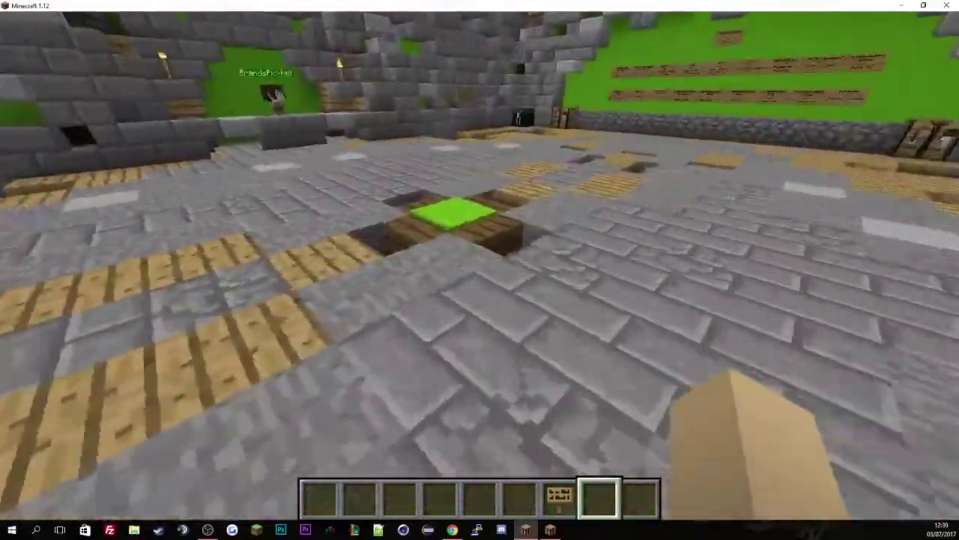
pyautogui.press('w')
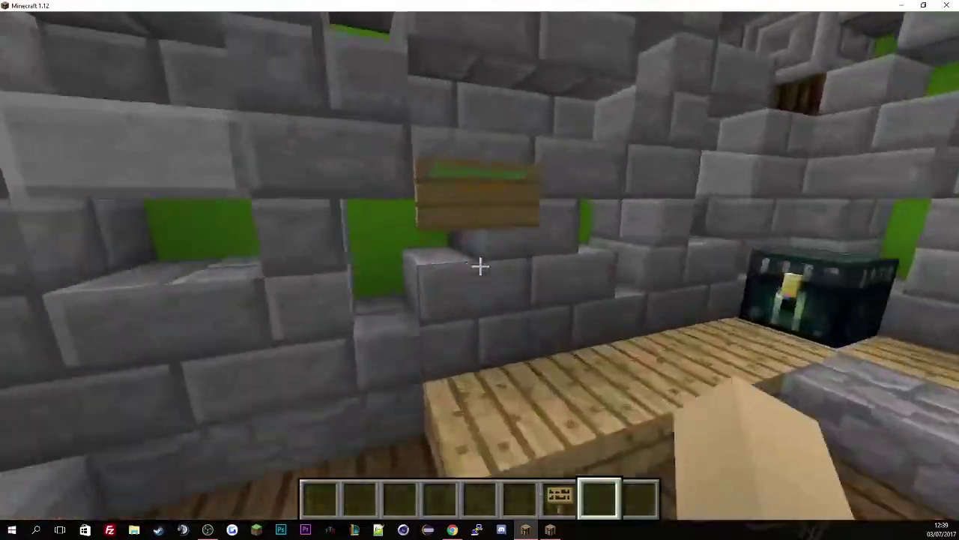
pyautogui.press('w')
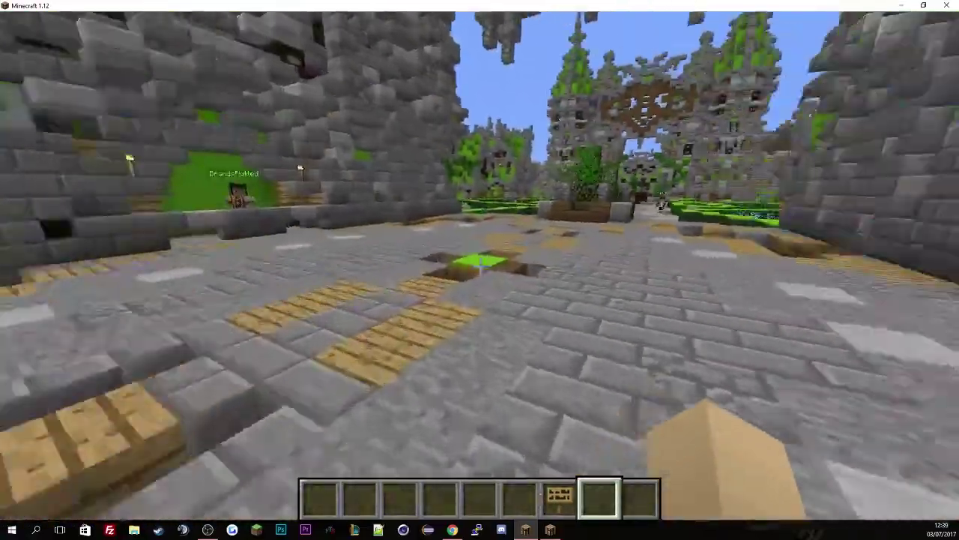
pyautogui.press('Tab')
pyautogui.press('w')
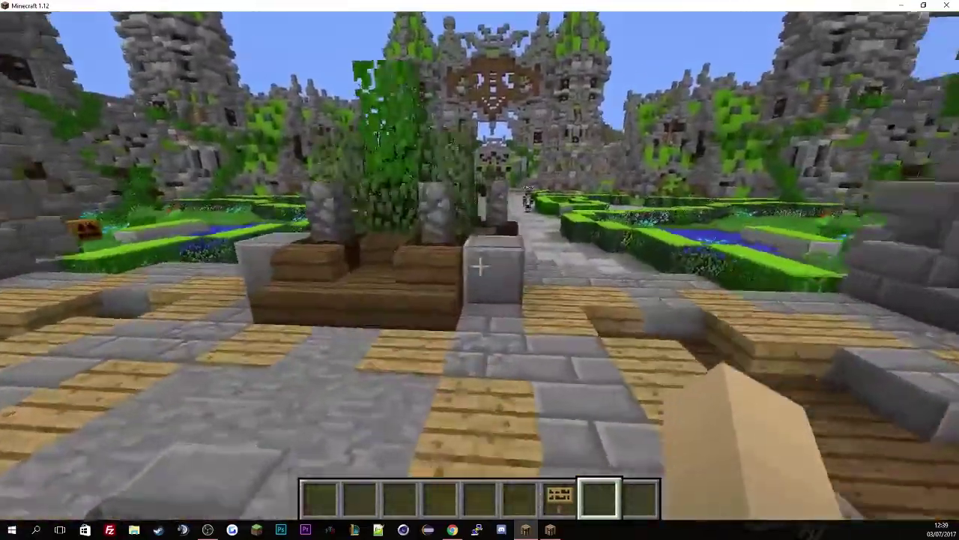